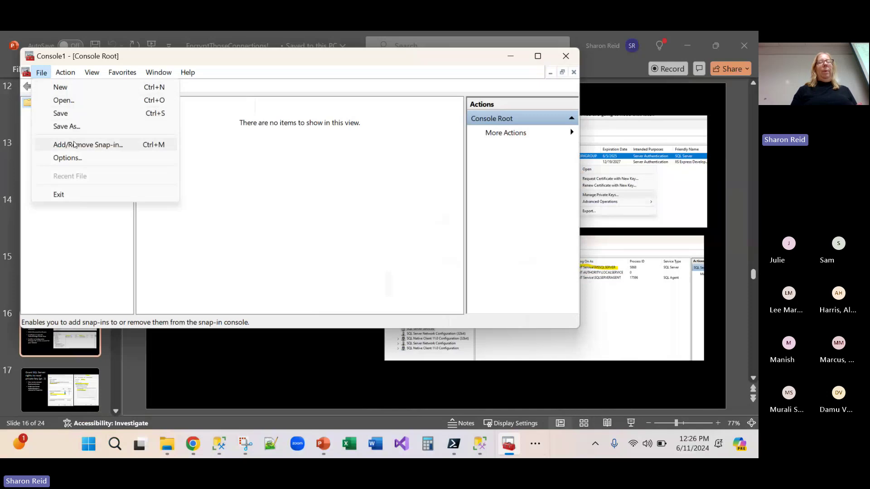
- Add the Certificates snap-in to the console for the computer account, managing the local computer
left_click(74, 144)
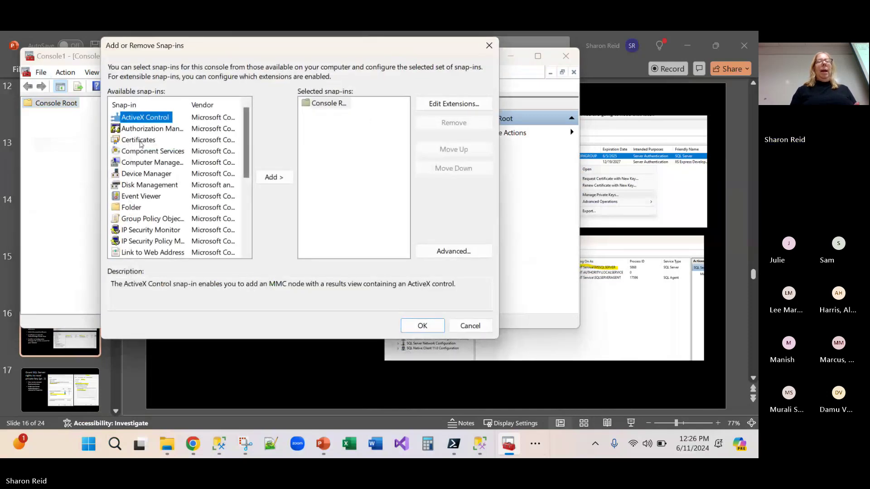
left_click(139, 141)
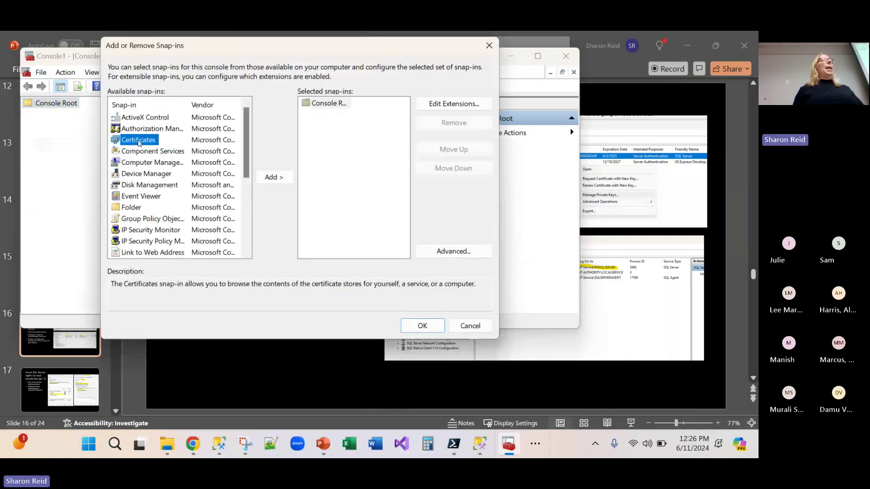
left_click(267, 178)
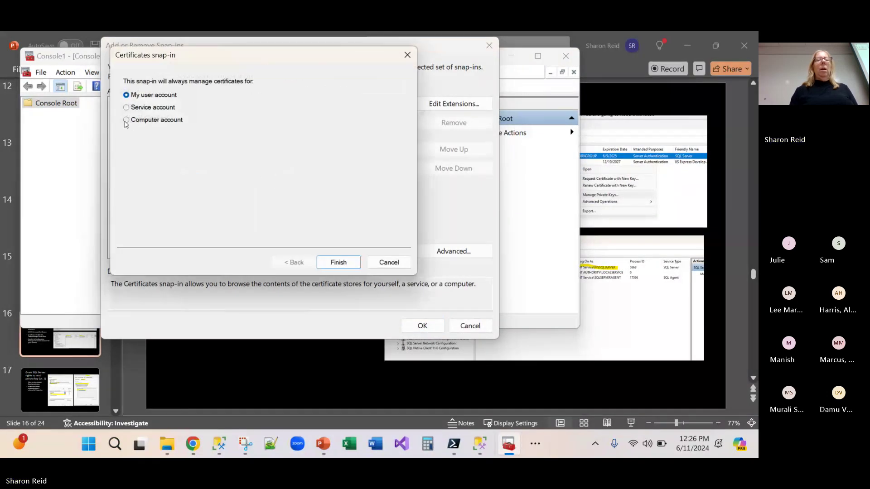
left_click(126, 120)
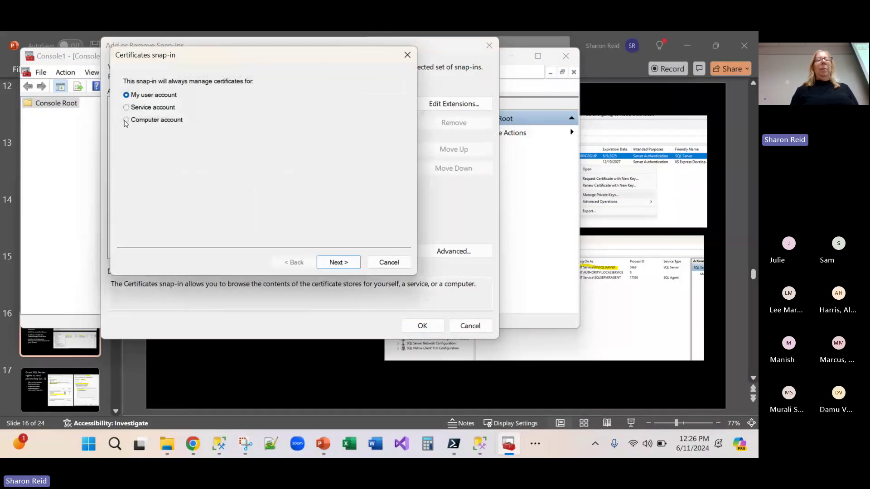
left_click(334, 263)
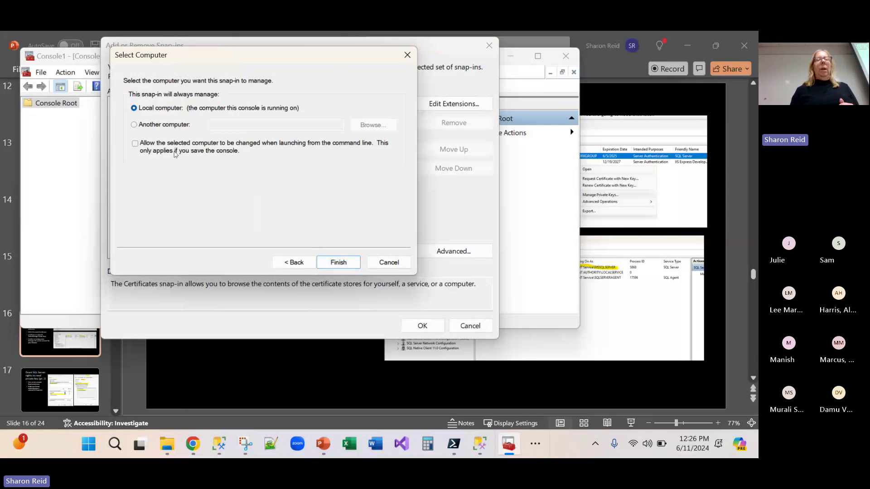
left_click(338, 263)
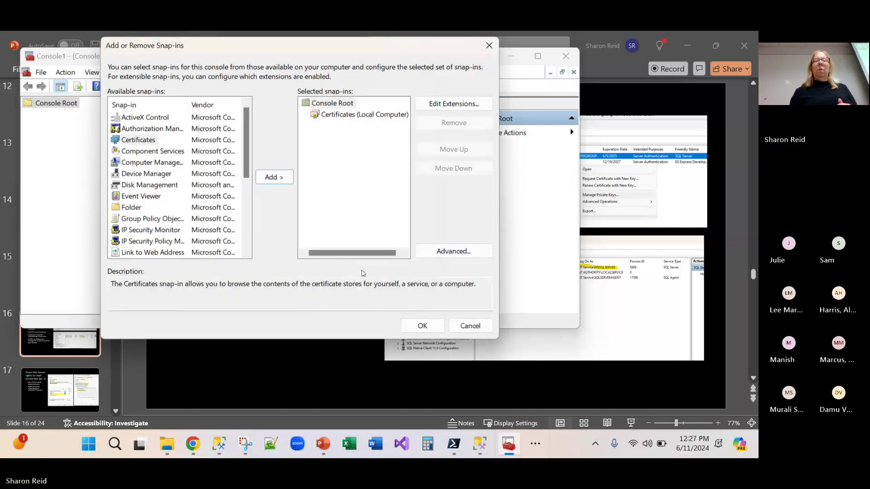
left_click(421, 326)
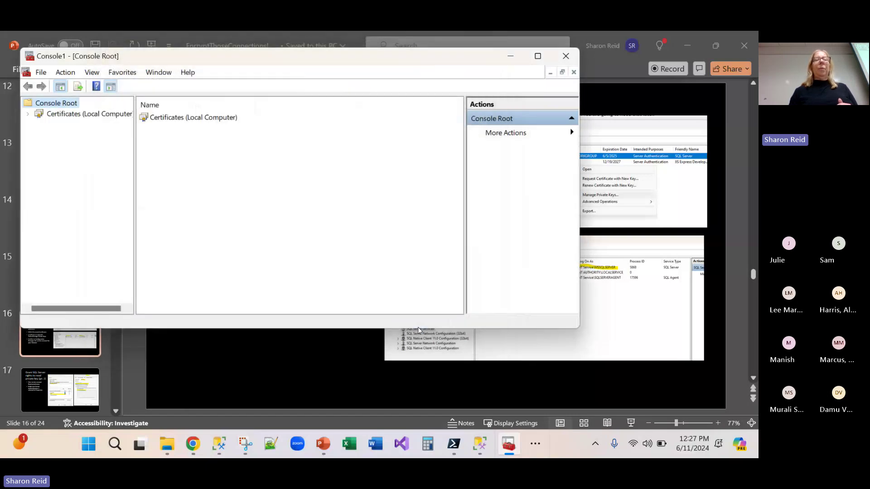
- Open the Certificates folder of the local computer's Personal store, widen the console window, and select the SQL Server certificate expiring 6/11/2025
left_click(28, 114)
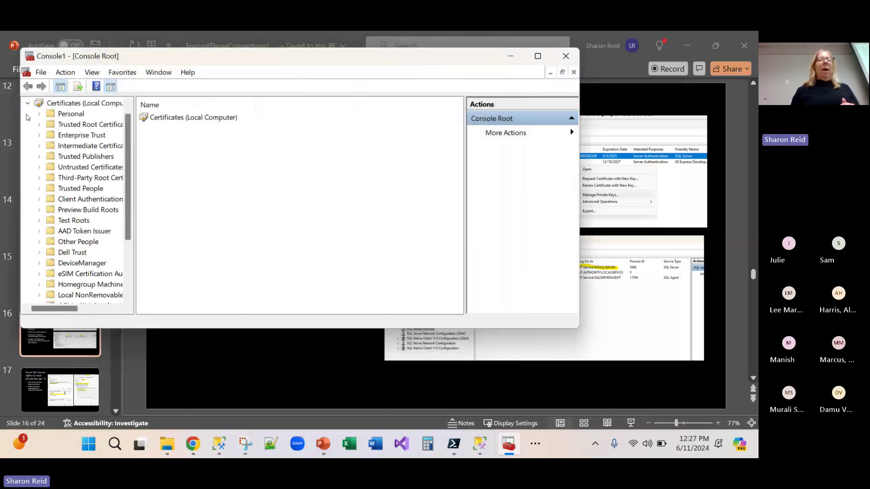
left_click(67, 116)
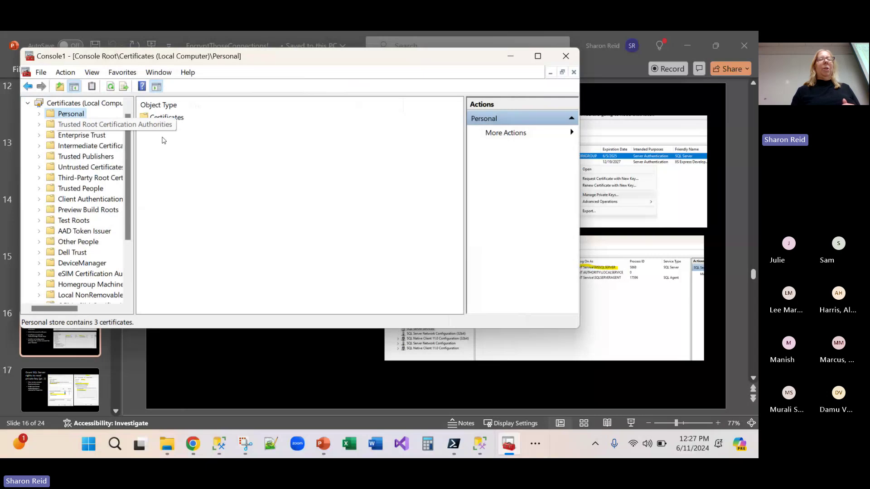
left_click(39, 114)
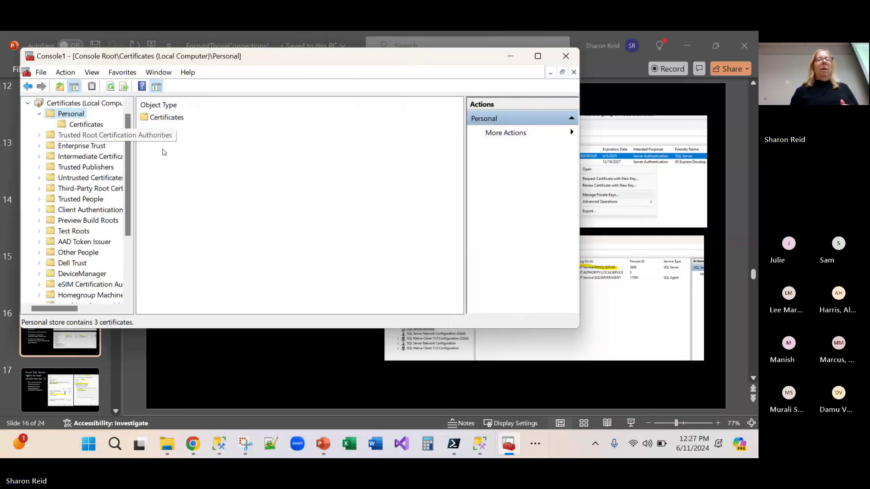
left_click(84, 128)
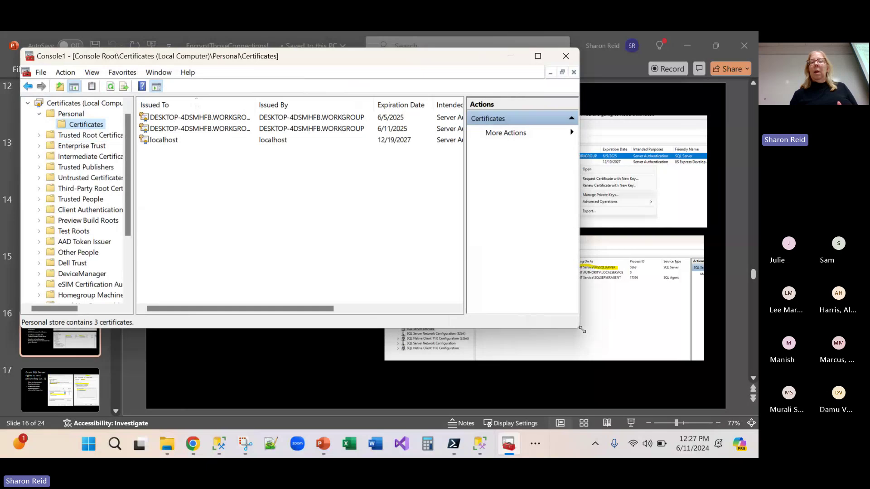
left_click_drag(580, 328, 706, 334)
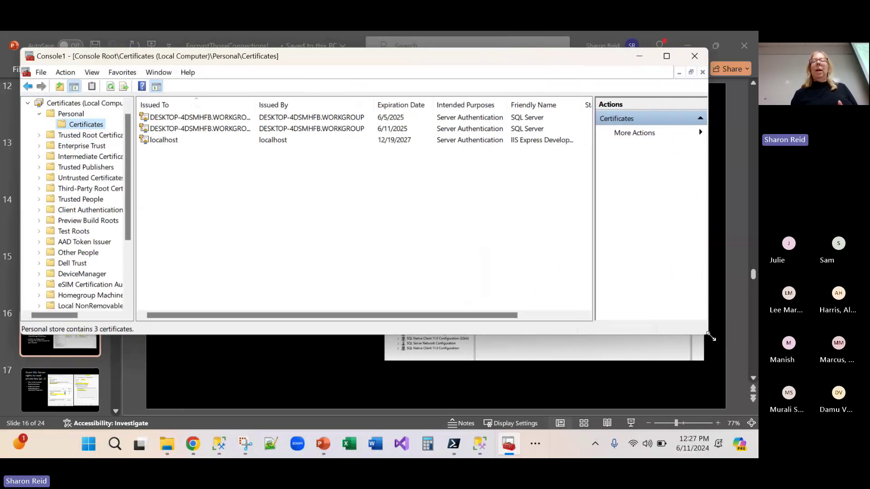
left_click(312, 119)
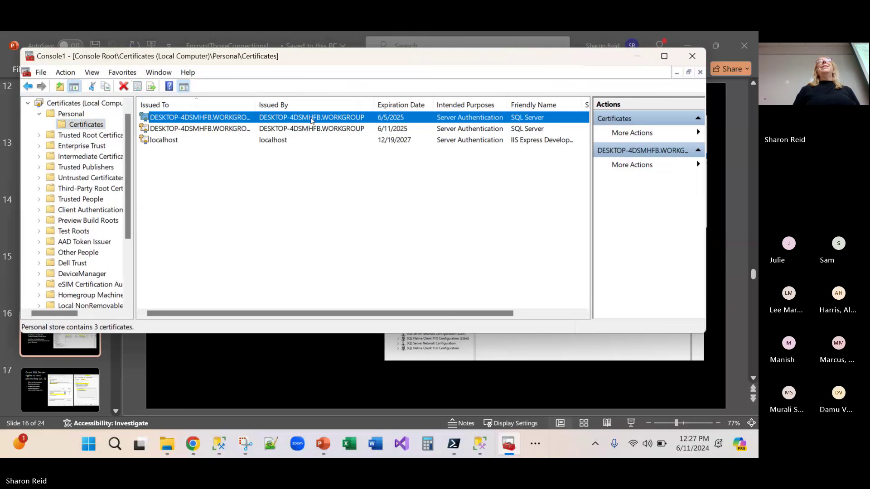
left_click(229, 132)
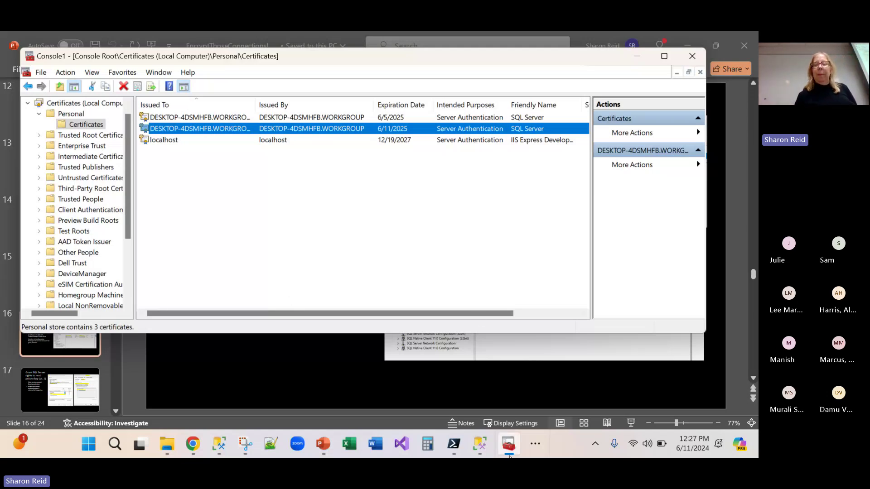
- Switch to Computer Management and check the Log On As account of the SQL Server service, widening that column, then minimize the window
left_click(534, 445)
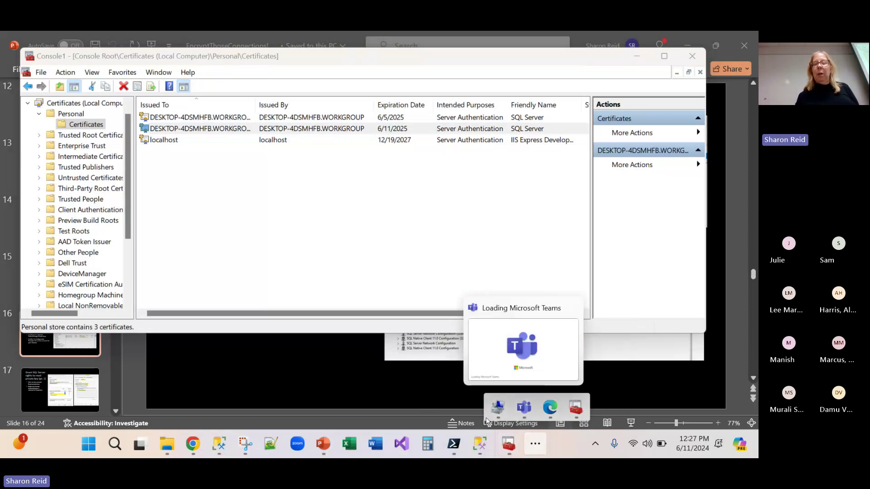
left_click(497, 408)
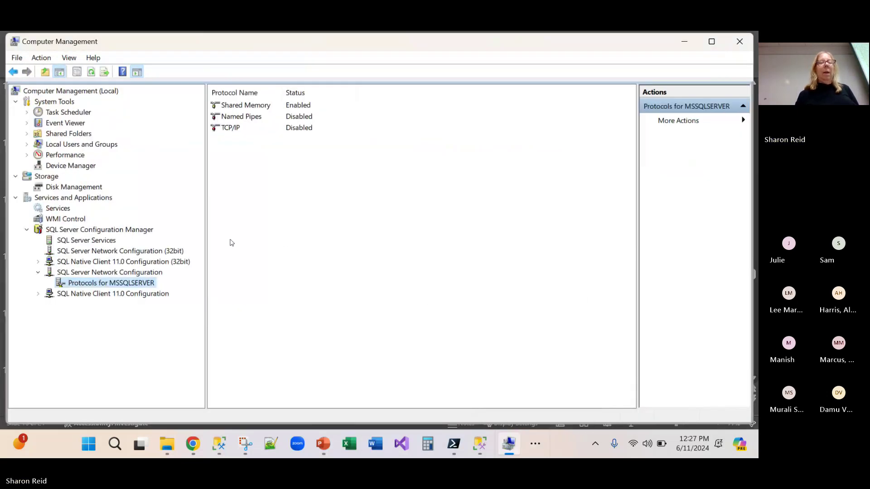
left_click(68, 241)
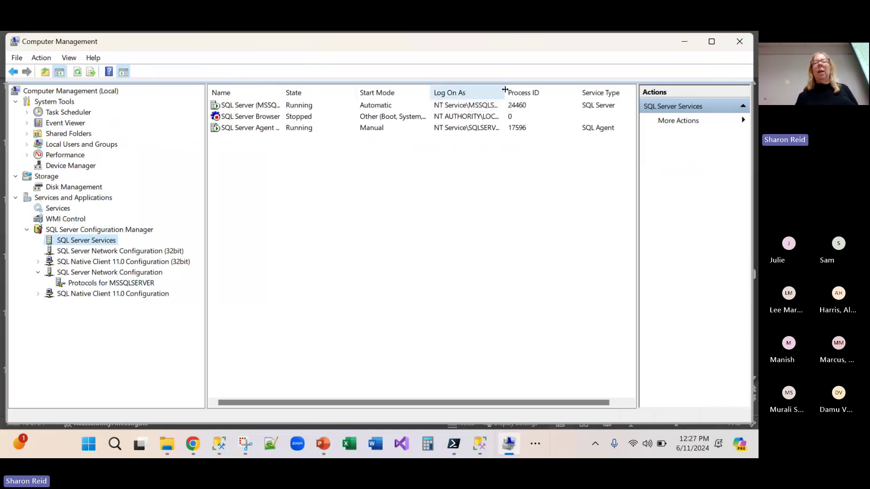
left_click_drag(504, 95, 552, 100)
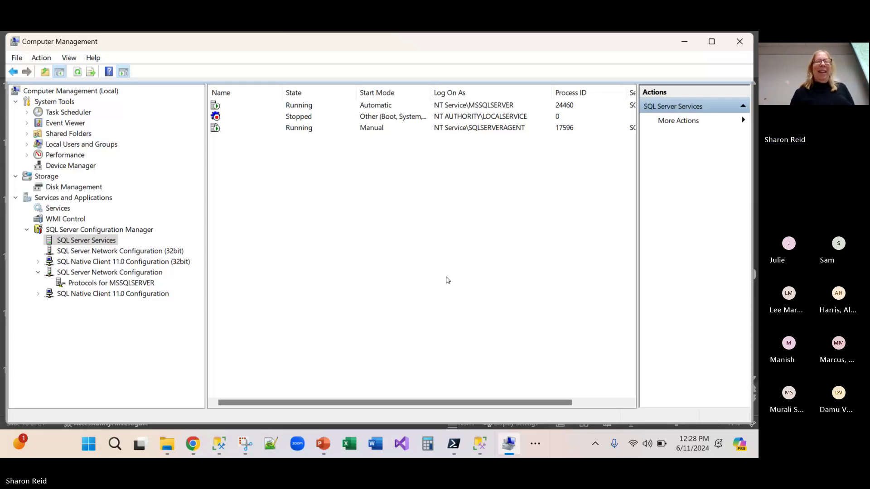
left_click(685, 42)
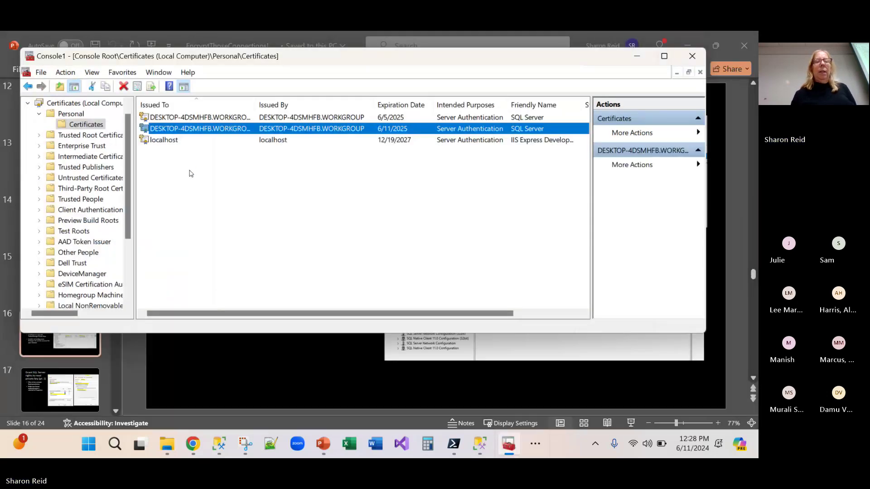
- Consult the PowerPoint slide on granting SQL Server rights to read the private key, and return to the certificates console
left_click(211, 359)
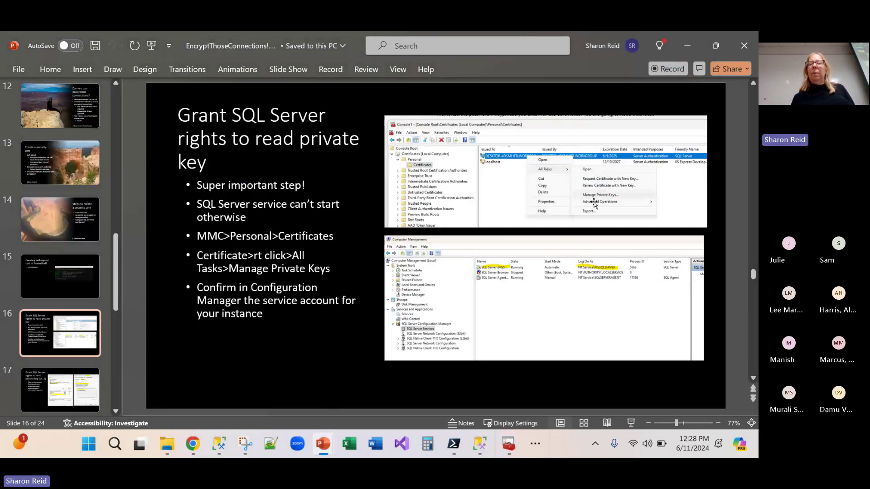
left_click(507, 448)
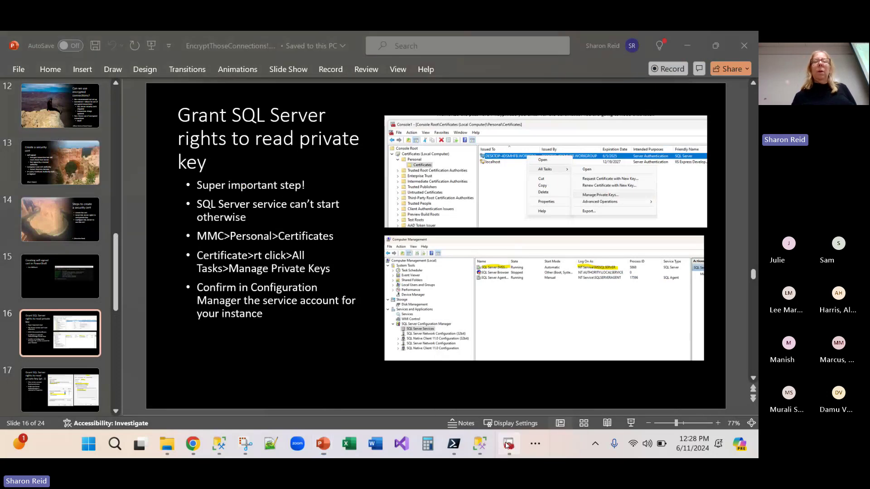
left_click(215, 187)
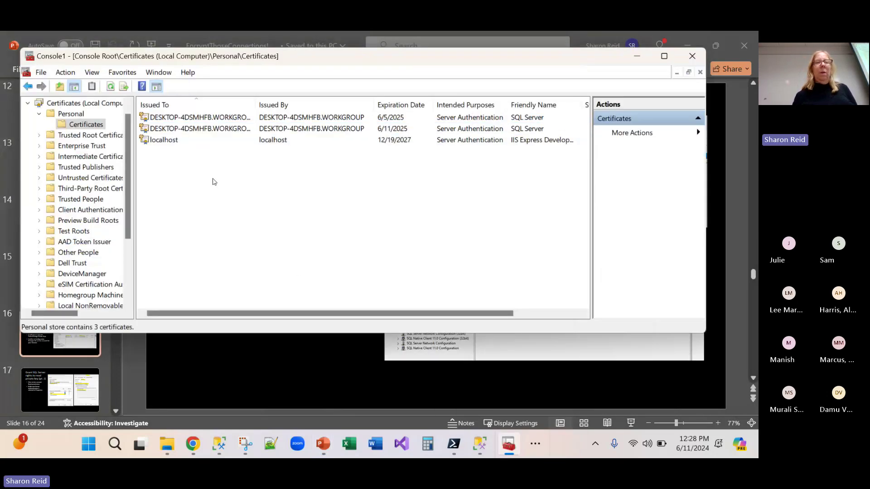
right_click(213, 181)
mouse_move(249, 188)
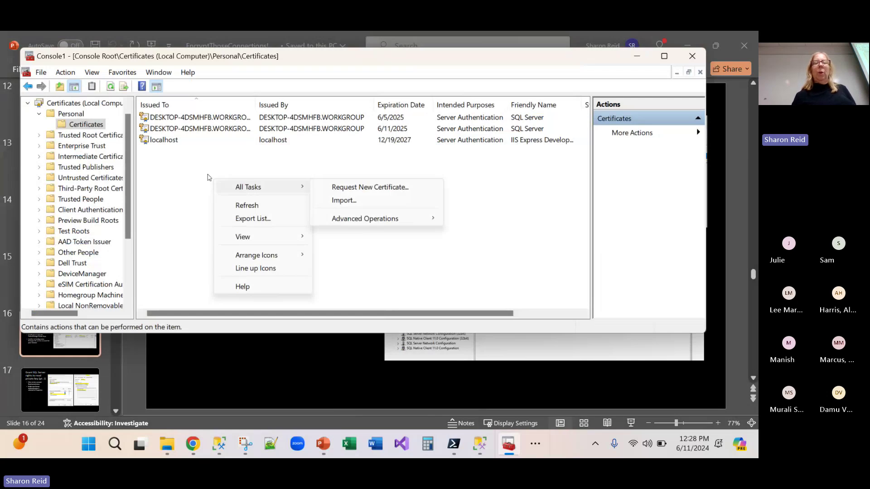
left_click(192, 177)
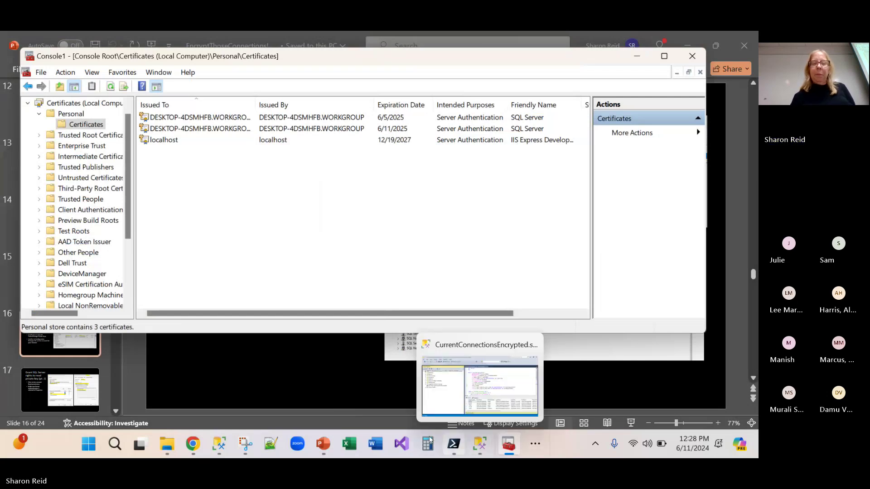
- Recheck the private key instructions in the EncryptThoseConnections! presentation in PowerPoint, and switch back to the certificates console
mouse_move(320, 438)
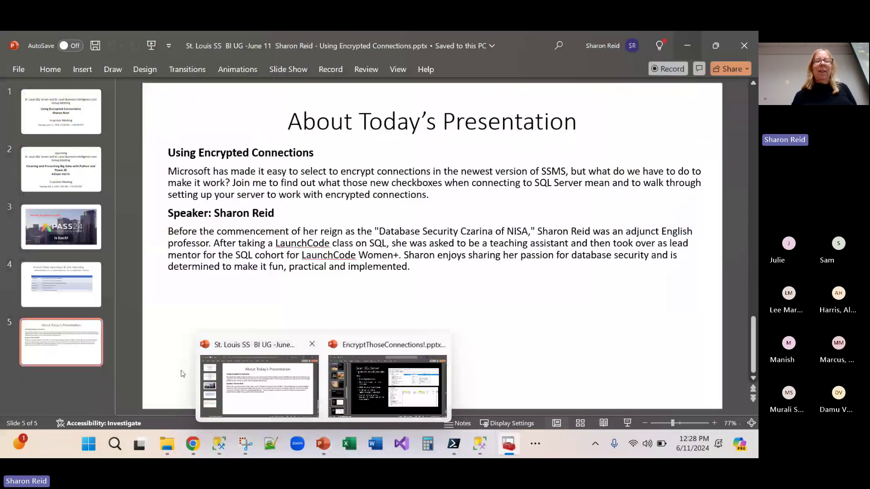
left_click(388, 385)
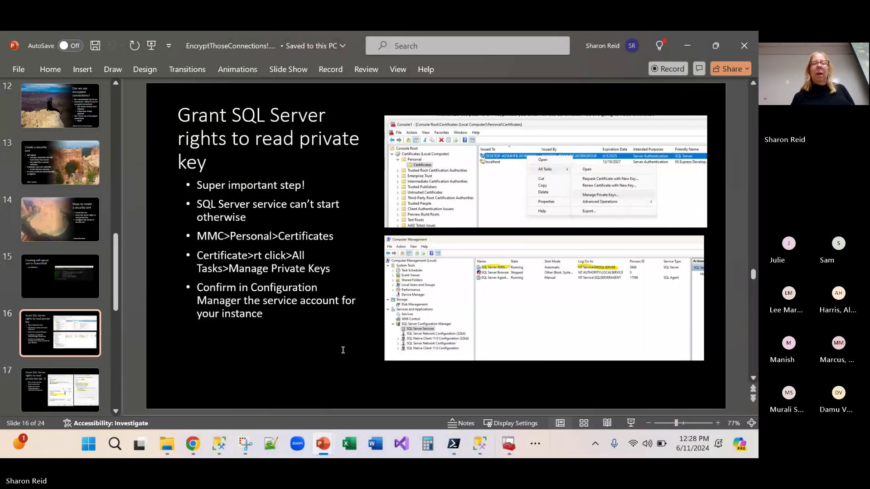
left_click(509, 444)
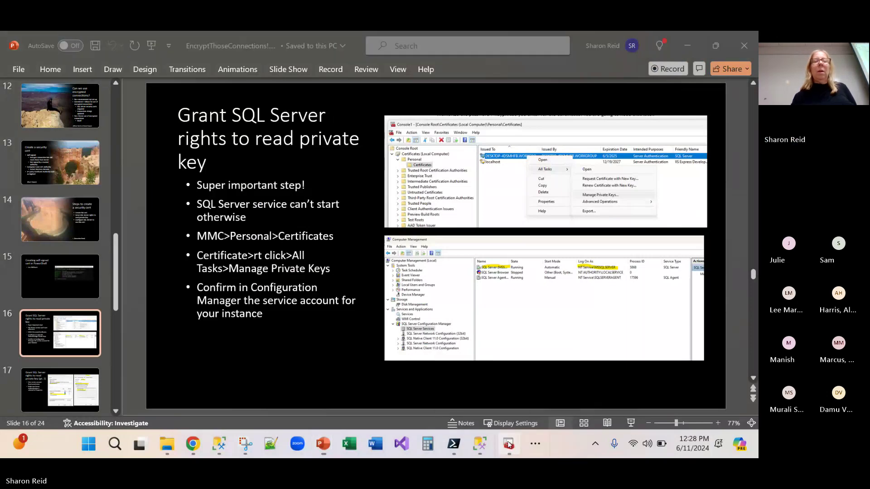
- Open the private key permissions of the SQL Server certificate expiring 6/11/2025
left_click(210, 130)
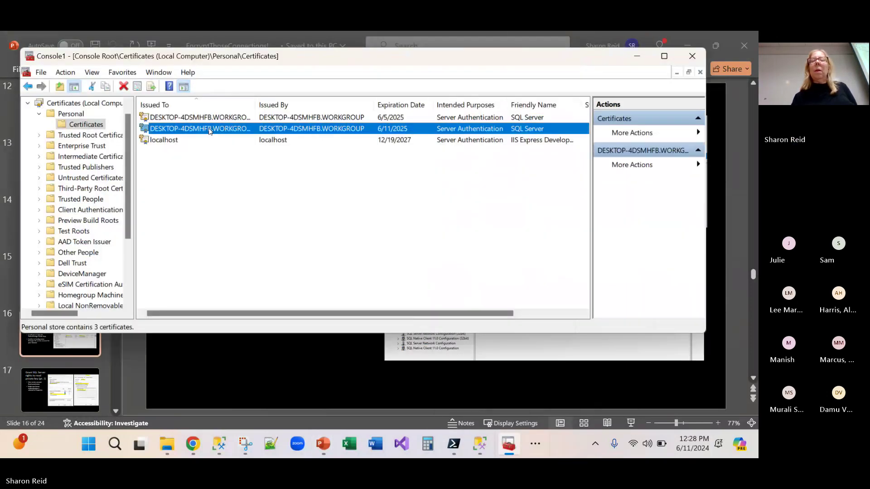
right_click(209, 130)
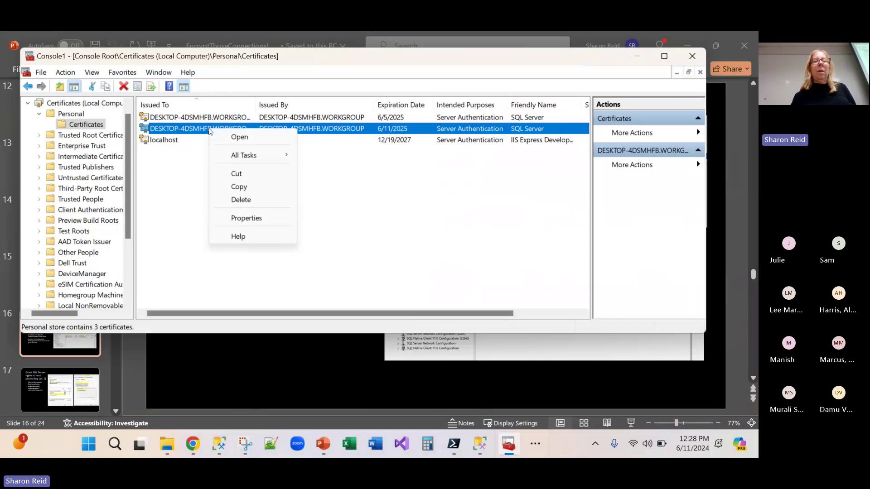
mouse_move(241, 155)
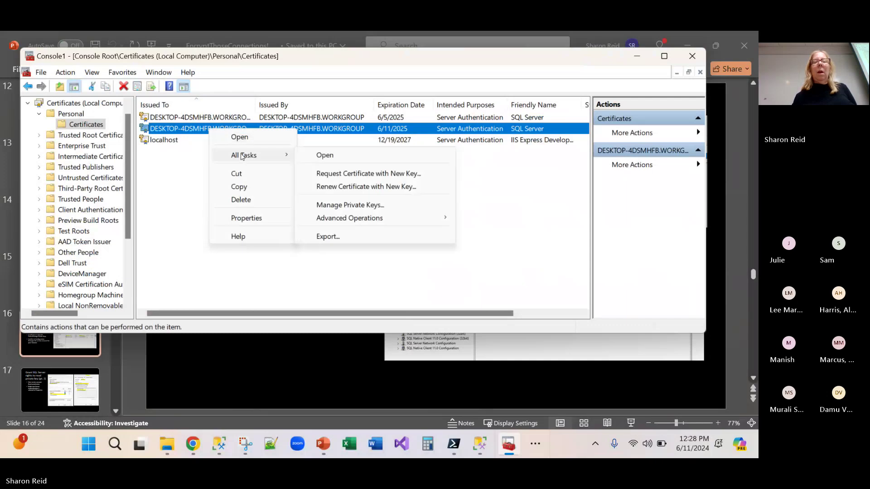
left_click(340, 205)
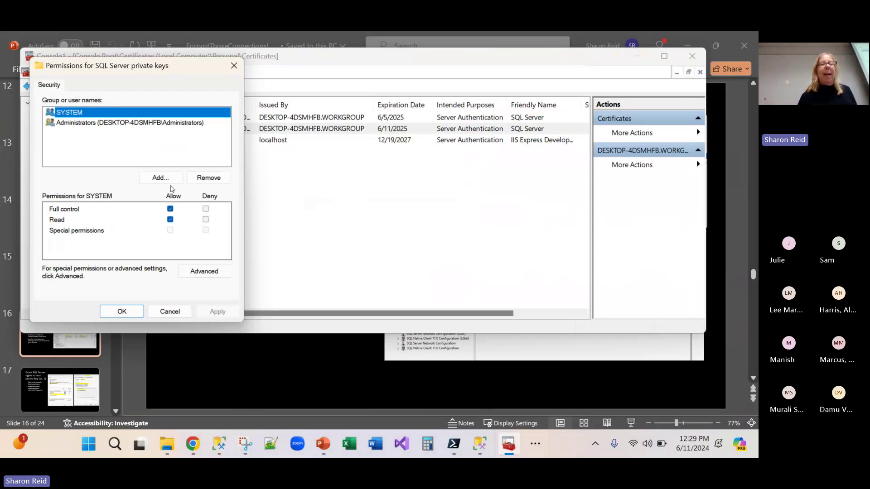
- Try to add MSSQLServer to the private key permissions by checking the name in the user and group selection, then cancel the name correction
left_click(157, 178)
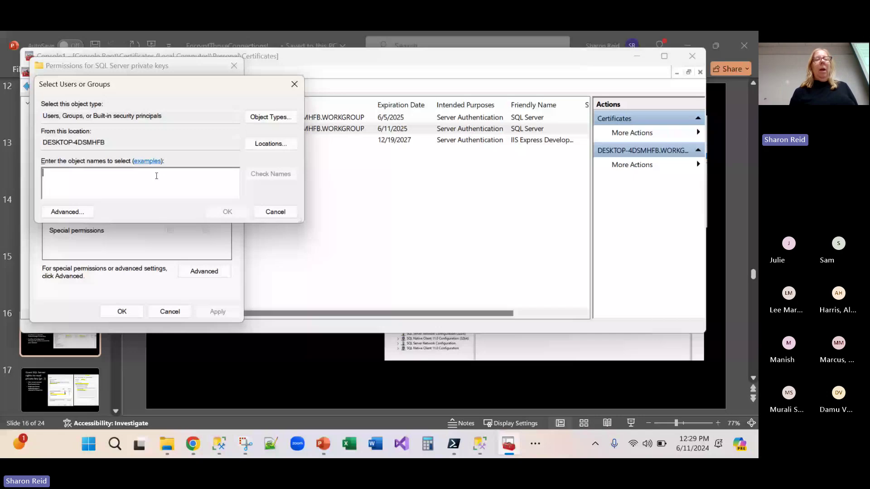
left_click(265, 144)
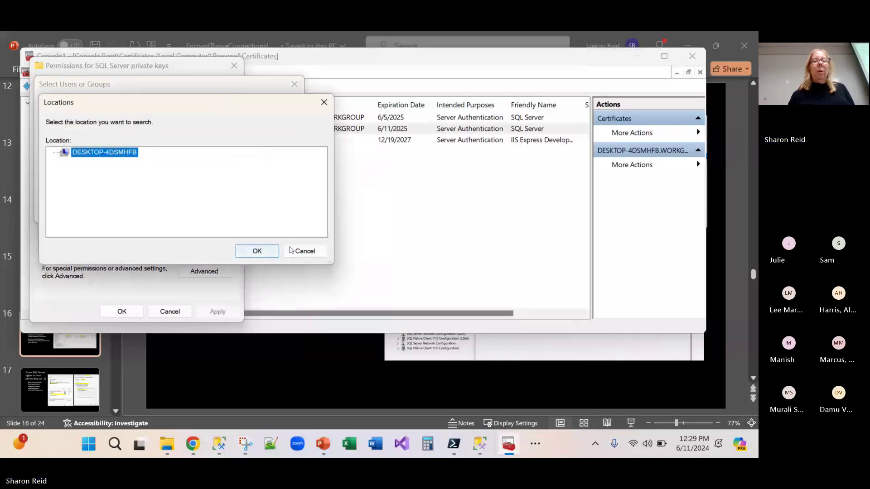
left_click(304, 250)
left_click(150, 186)
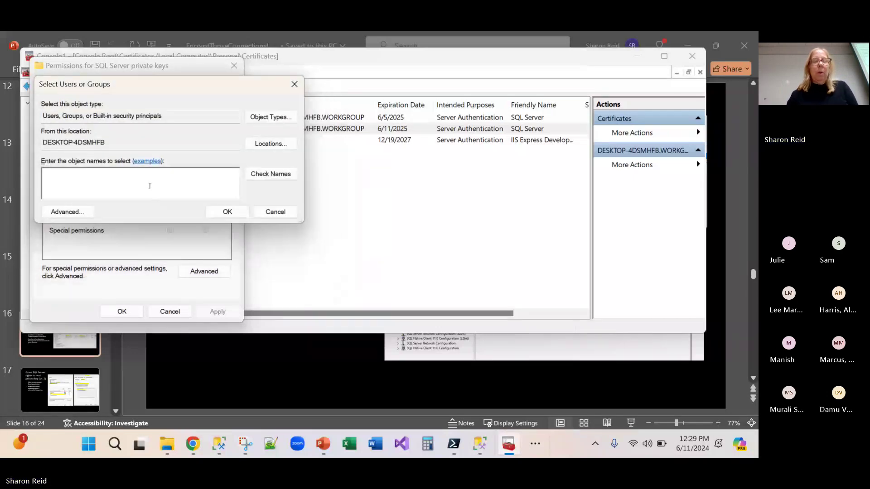
type("MSSQ")
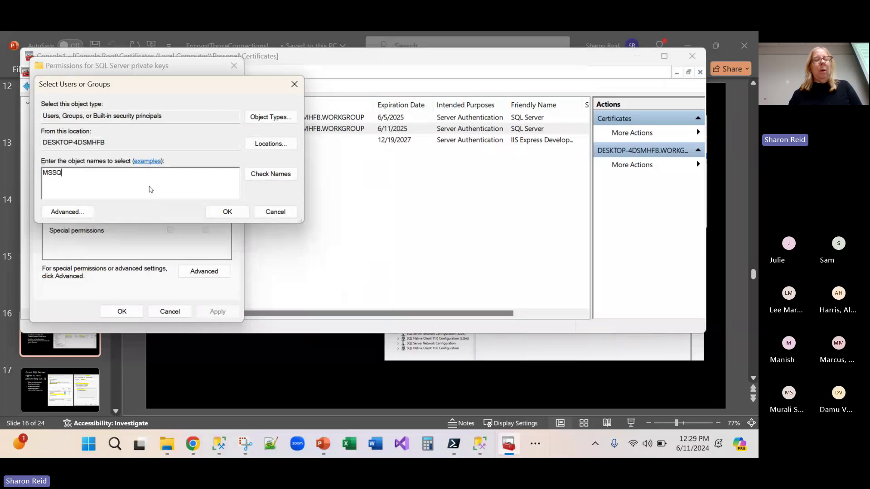
type("LServer")
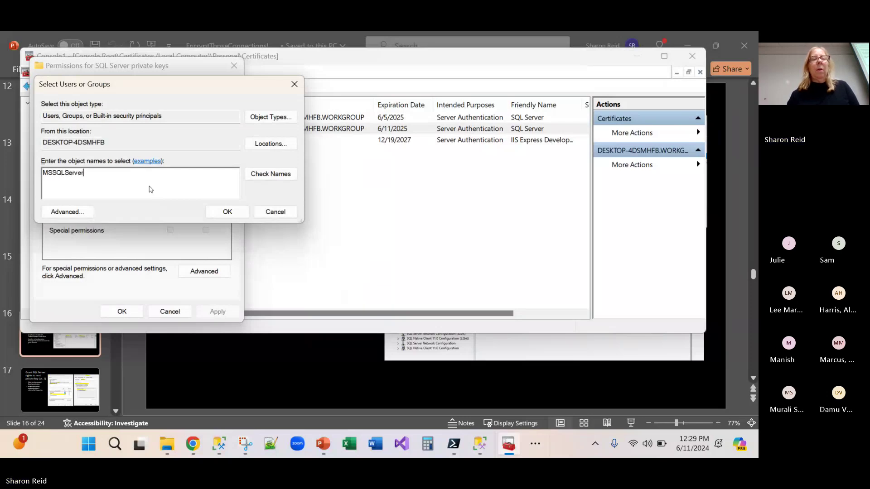
left_click(264, 172)
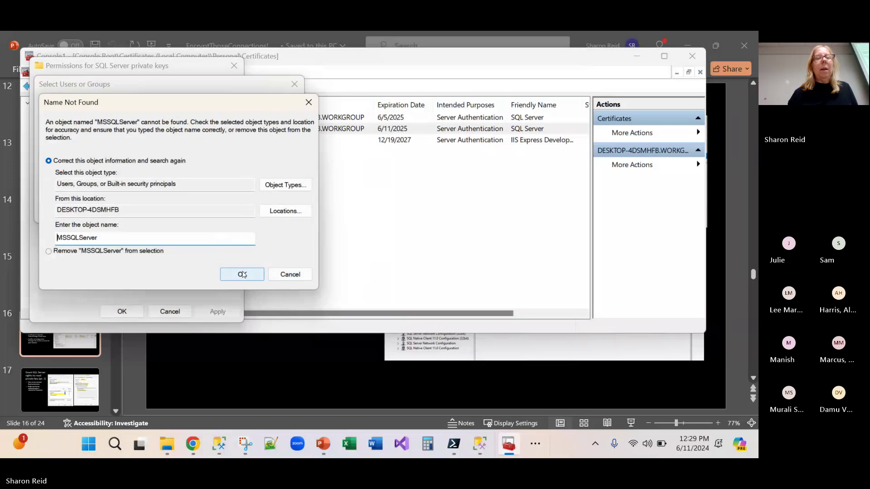
left_click(283, 274)
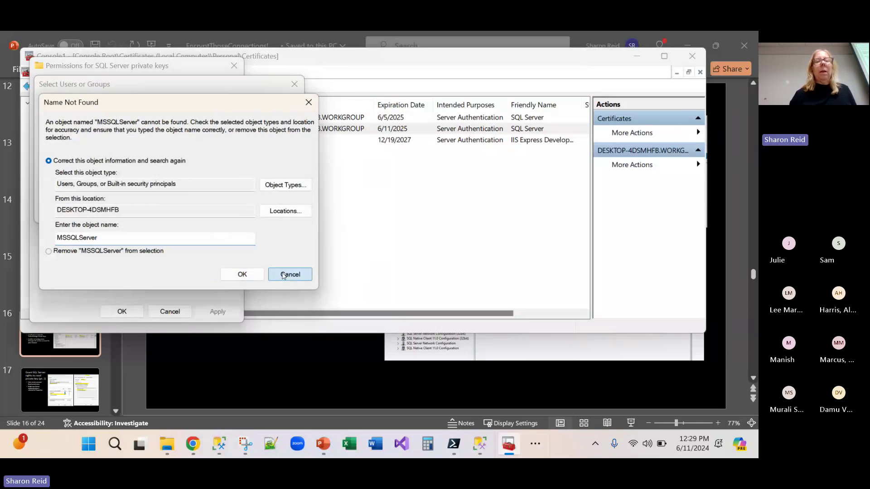
- Re-enter MSSQLServer as the object name and check it again, then dismiss the name correction
left_click_drag(121, 175, 12, 156)
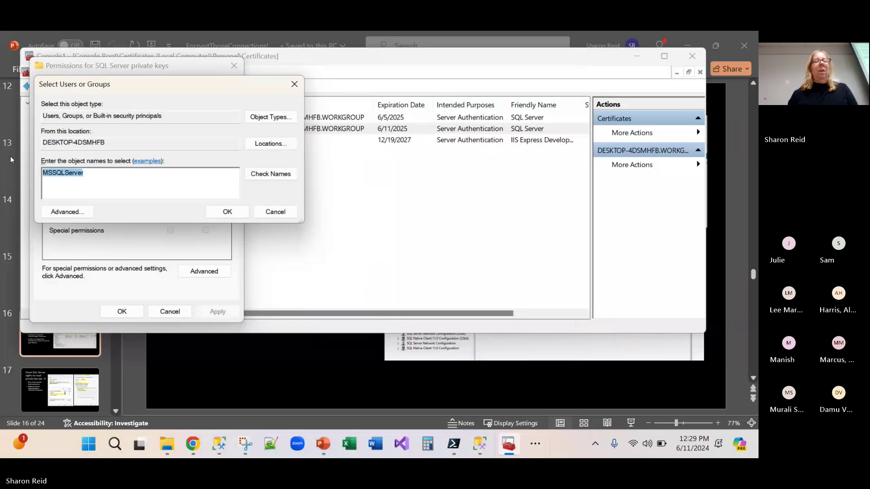
type("MSSE")
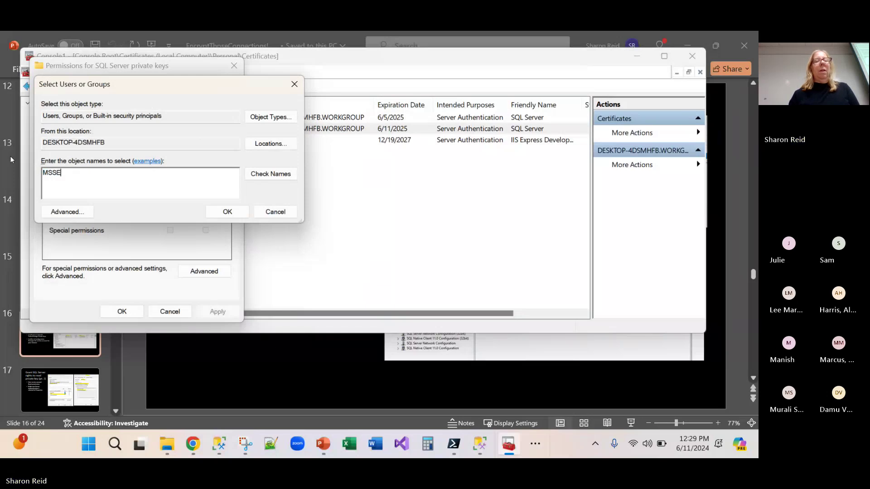
key("BackSpace")
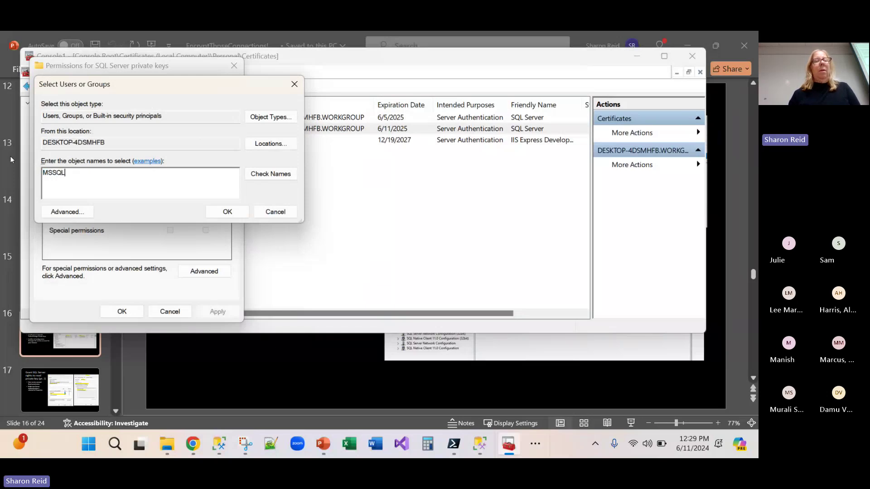
type("QLServer")
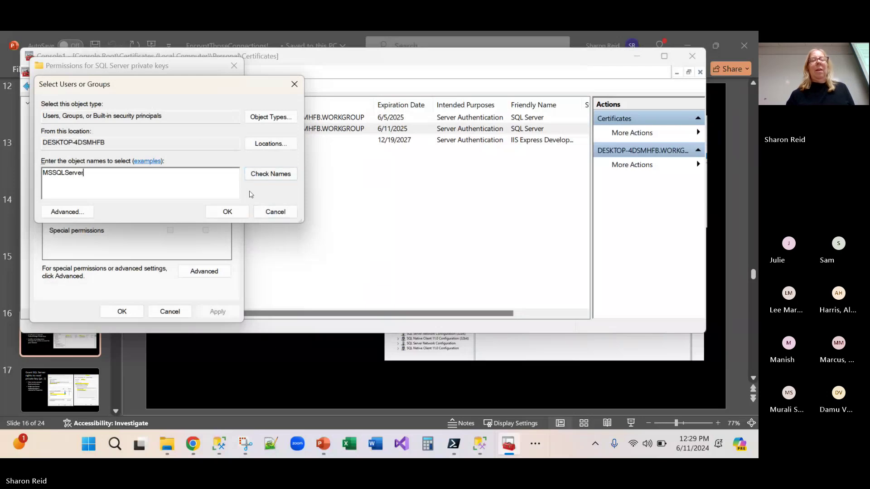
left_click(258, 176)
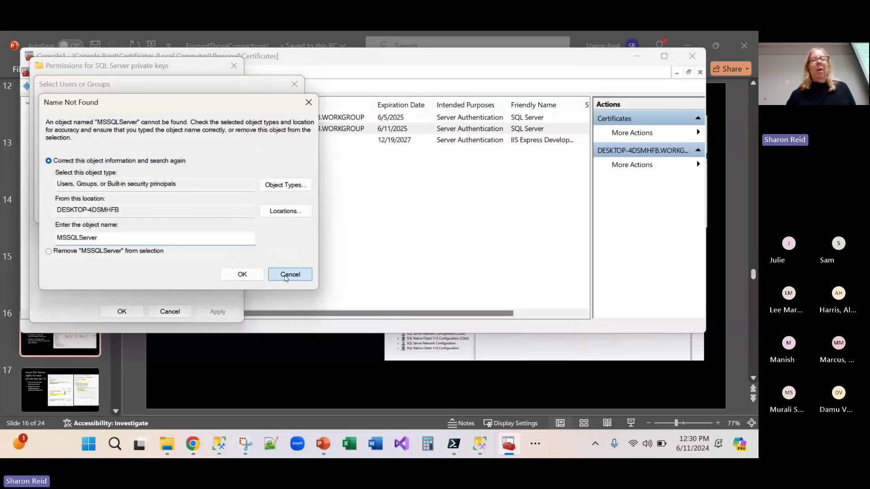
left_click(285, 273)
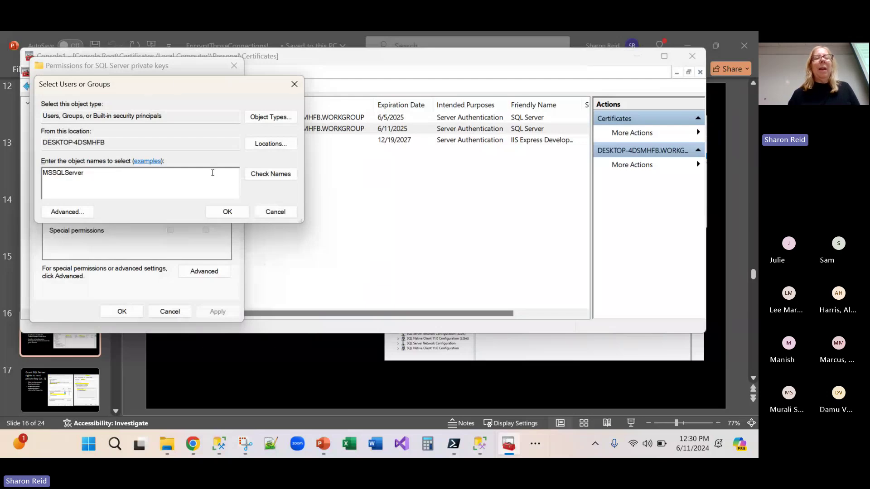
- Review the available locations and object types for the account lookup, leaving both without changes
left_click(266, 145)
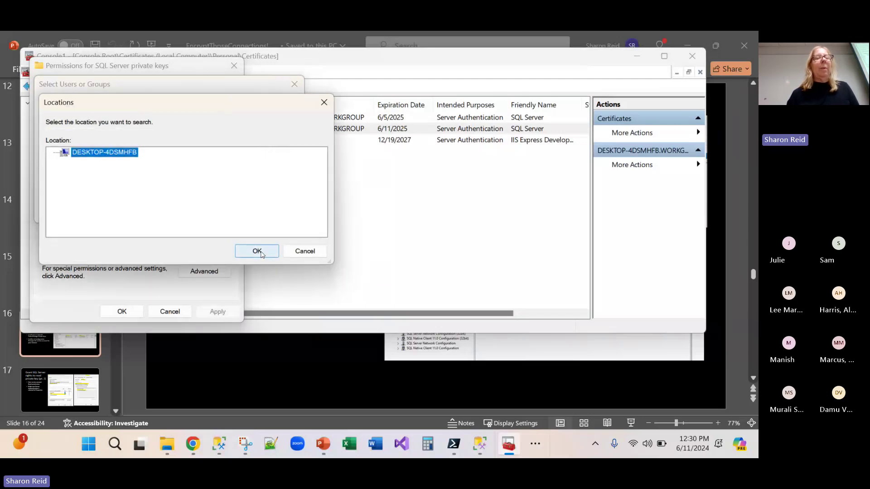
left_click(292, 255)
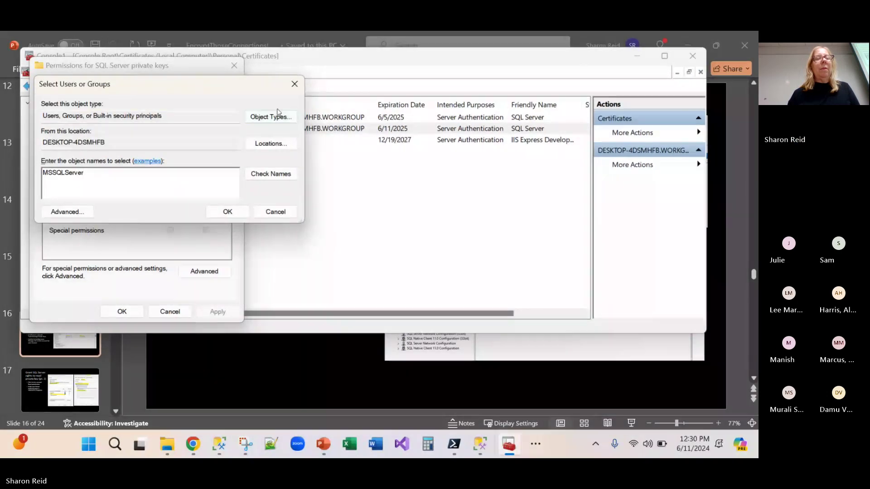
left_click(279, 116)
left_click(299, 258)
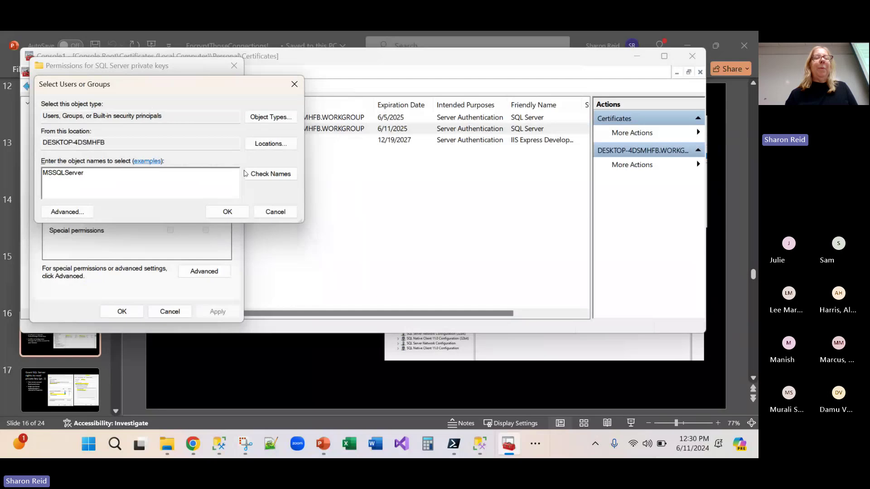
- Consult the PowerPoint slide on granting SQL Server rights to the private key, and return to the account selection in the certificates console
left_click_drag(141, 172, 31, 160)
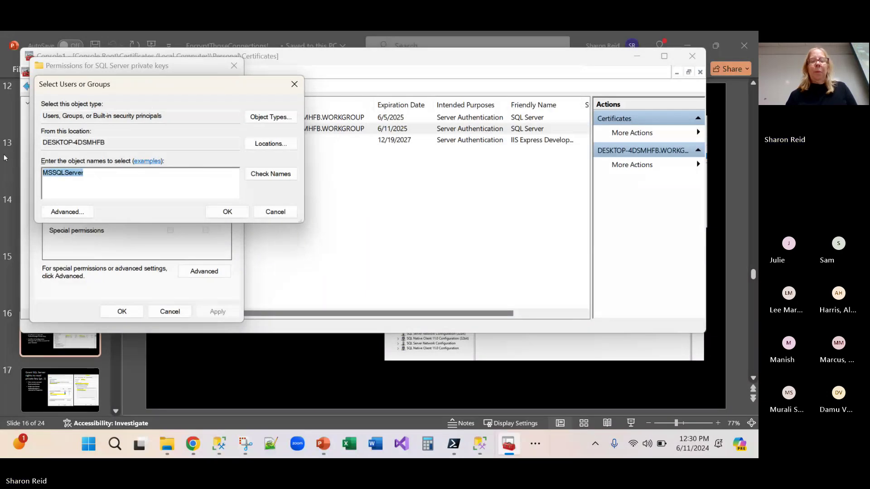
key("alt+Tab")
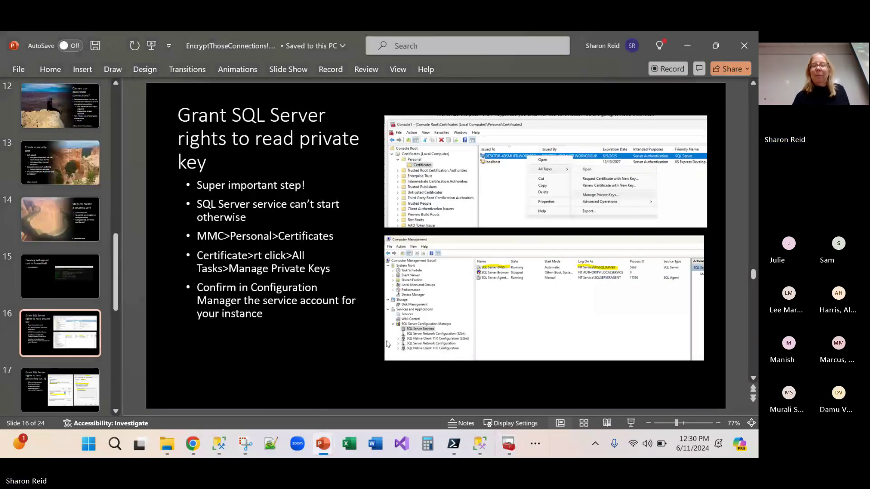
left_click(534, 449)
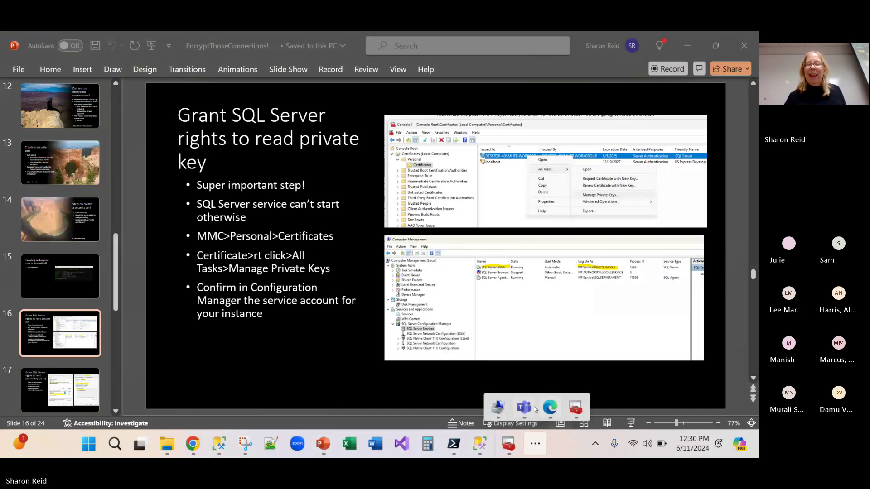
left_click(575, 408)
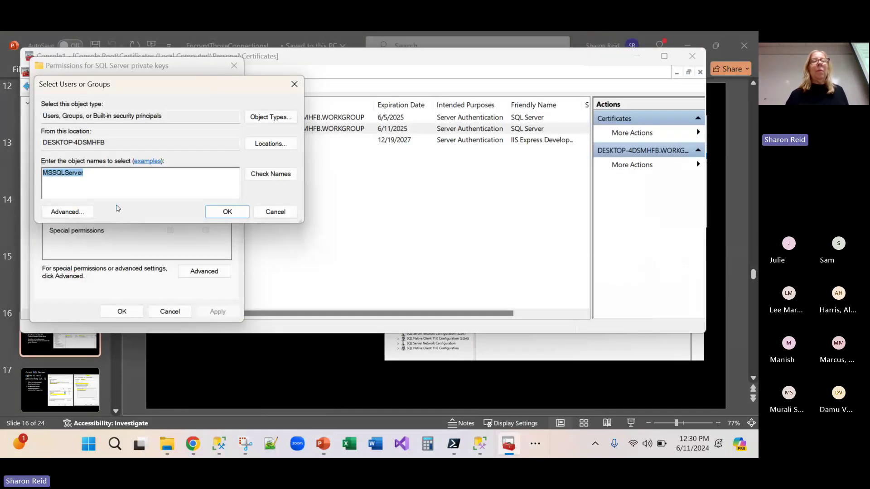
- Try the object name in capitals as MSSQLSERVER, check it, then cancel the account selection and the private key permissions
left_click(96, 173)
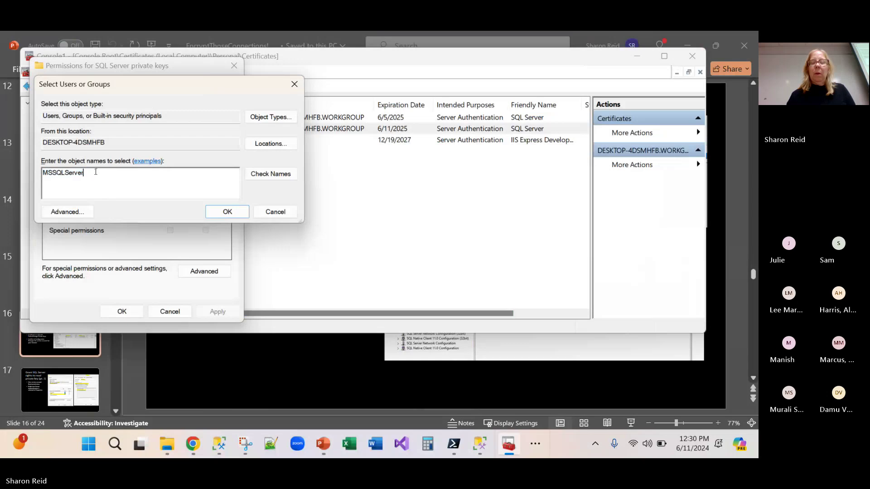
key("BackSpace")
key("BackSpace")
key("BackSpace")
key("BackSpace")
key("BackSpace")
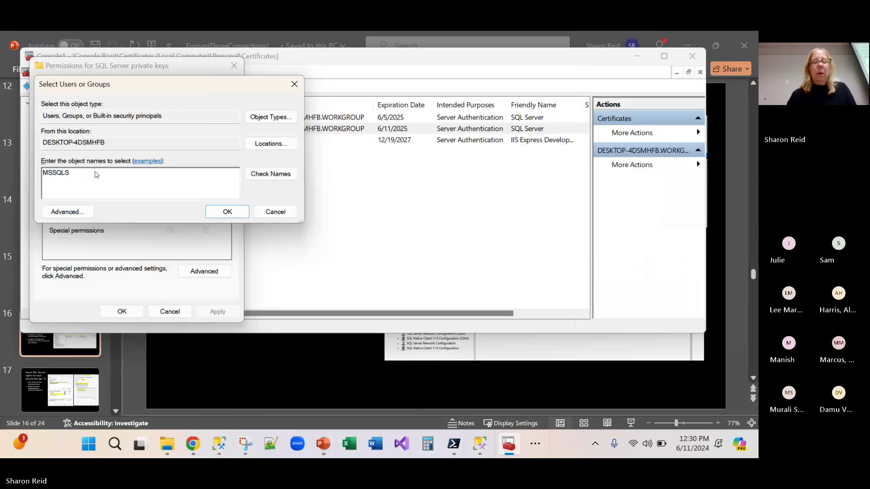
type("ERVER")
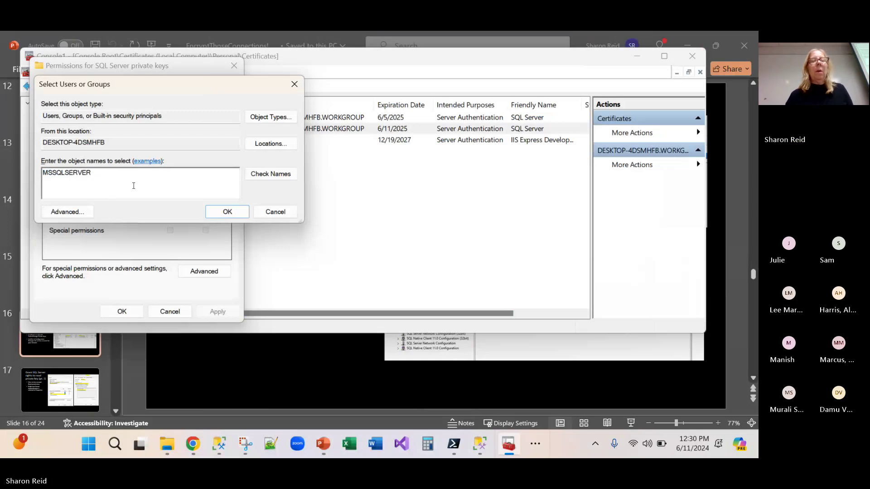
left_click(271, 174)
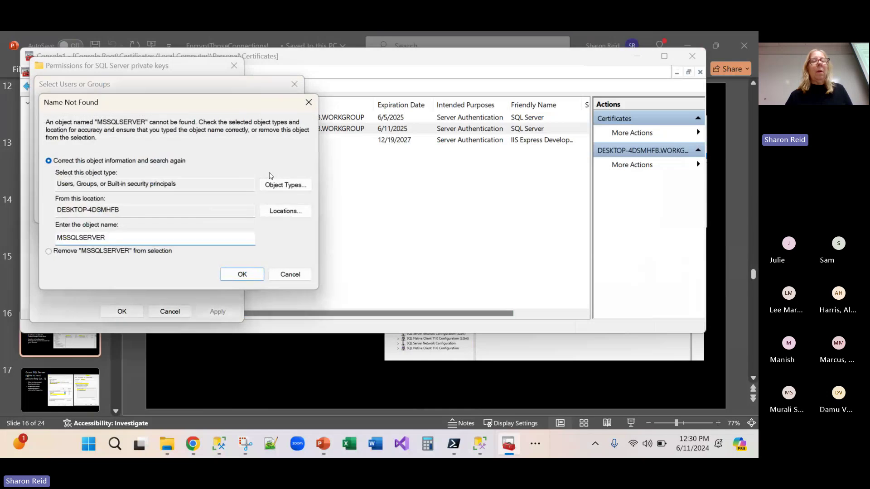
left_click(289, 274)
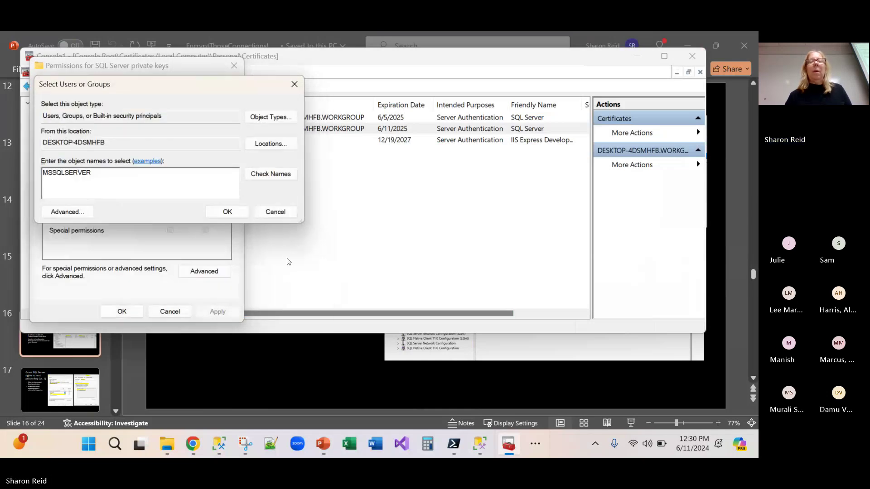
left_click(275, 212)
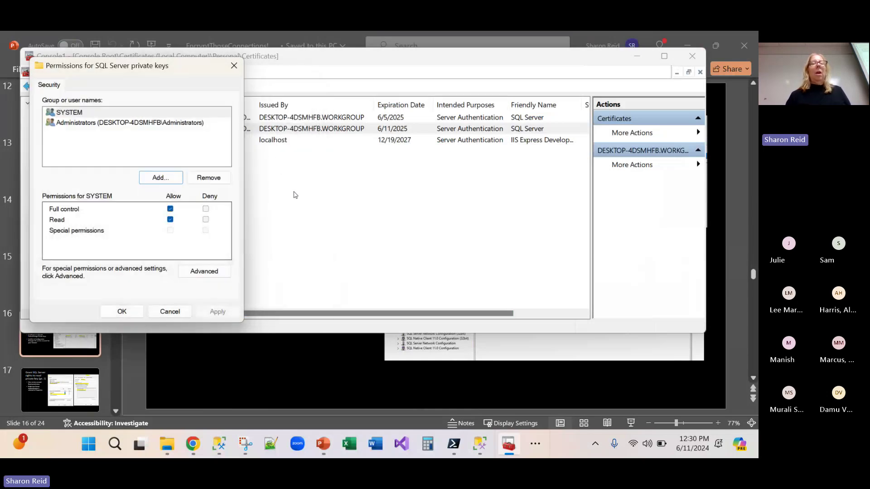
left_click(171, 312)
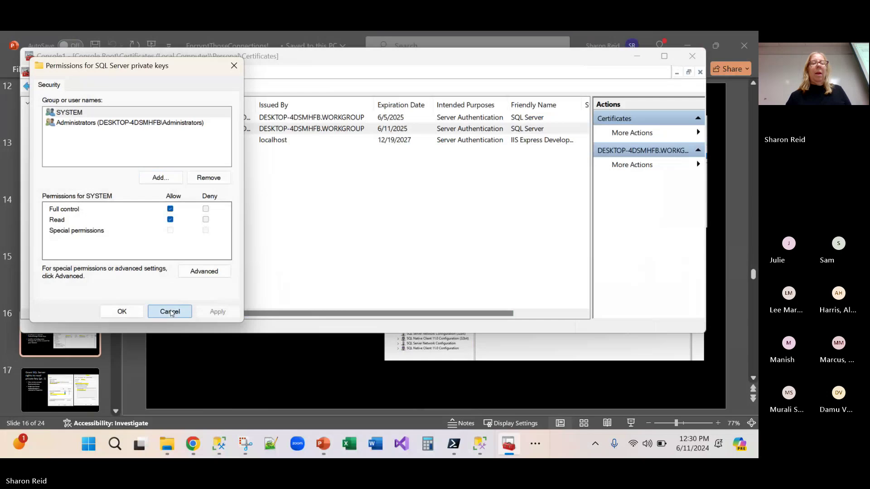
- Inspect the MSSQLSERVER permissions on the private key of the SQL Server certificate expiring 6/5/2025, and close them without changes
left_click(267, 117)
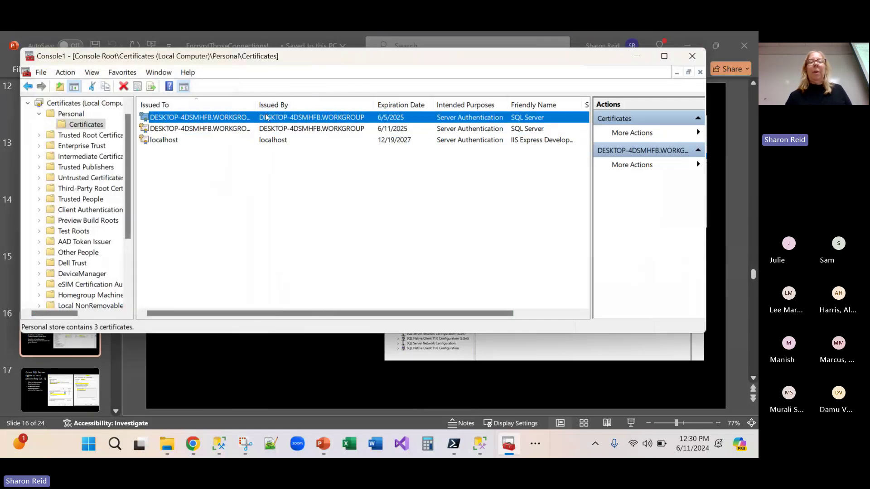
right_click(267, 117)
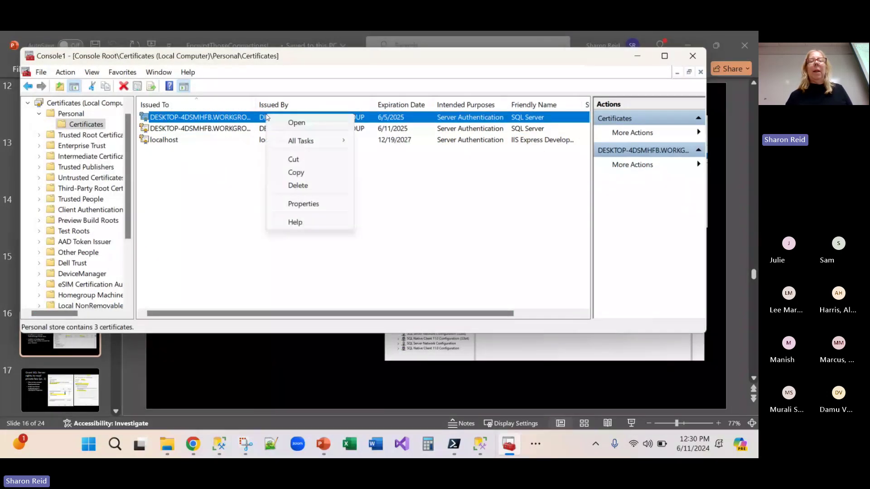
mouse_move(317, 140)
left_click(410, 191)
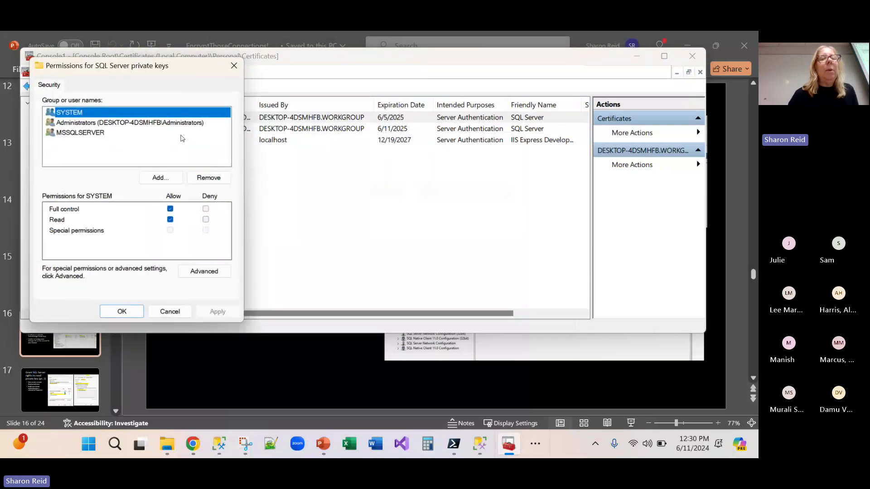
left_click(128, 133)
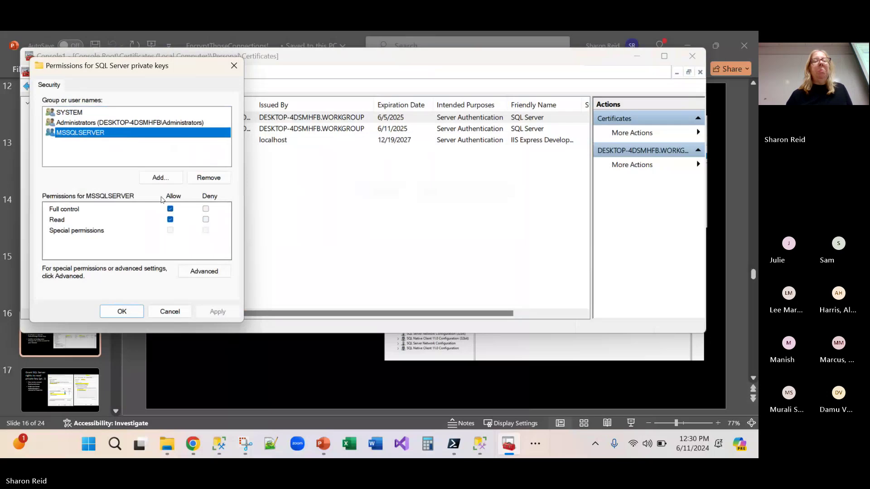
left_click(170, 312)
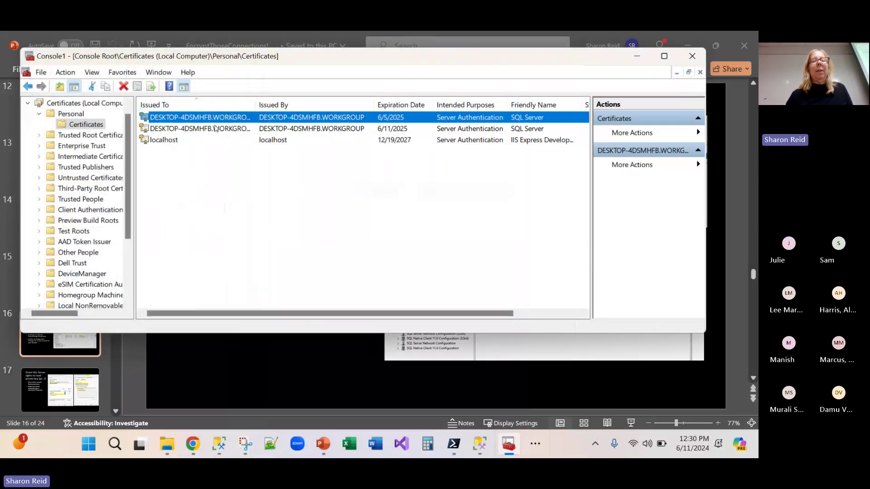
- Reopen the private key permissions of the SQL Server certificate expiring 6/11/2025
left_click(216, 129)
right_click(216, 127)
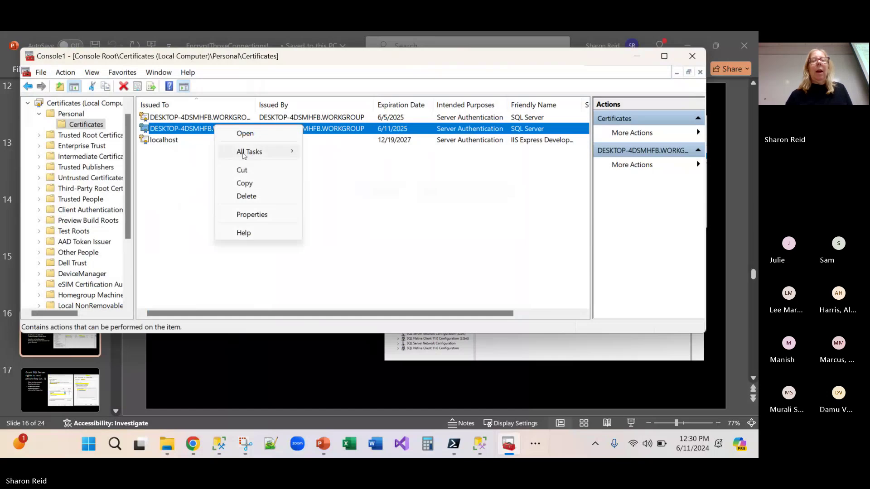
mouse_move(244, 155)
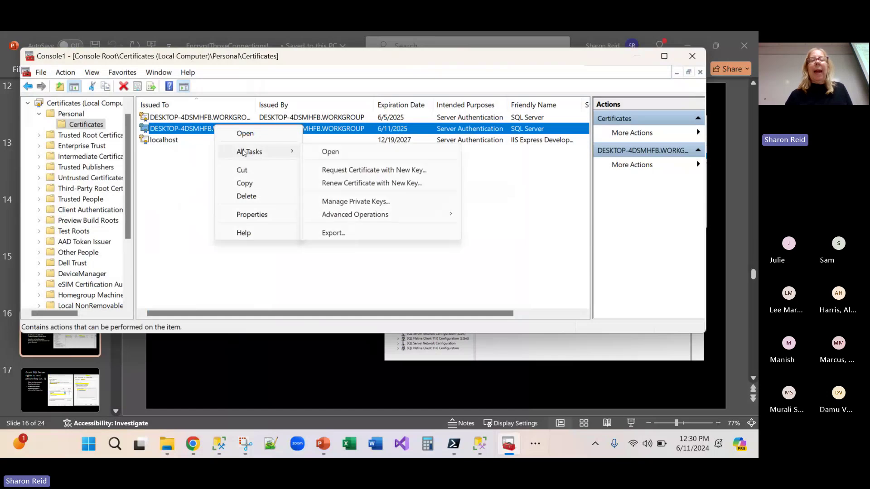
left_click(363, 205)
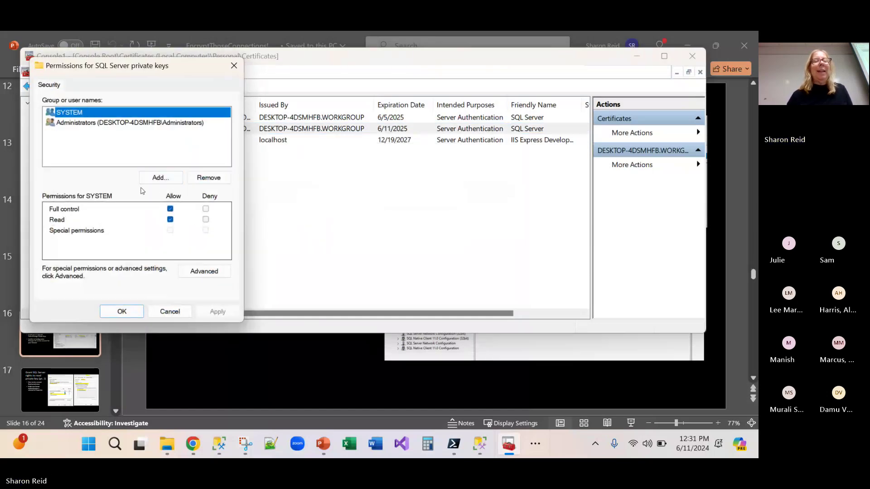
- Start adding an account to the private key permissions, consult the online object name examples, and close that page
left_click(160, 177)
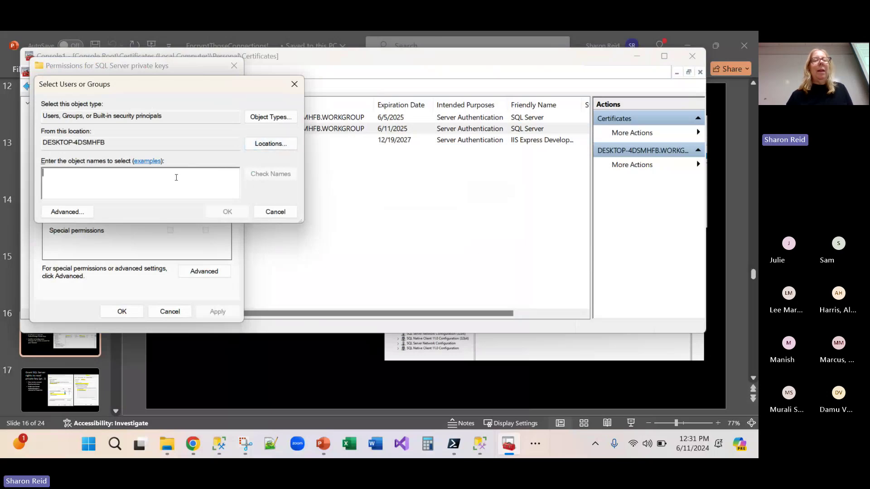
left_click(139, 163)
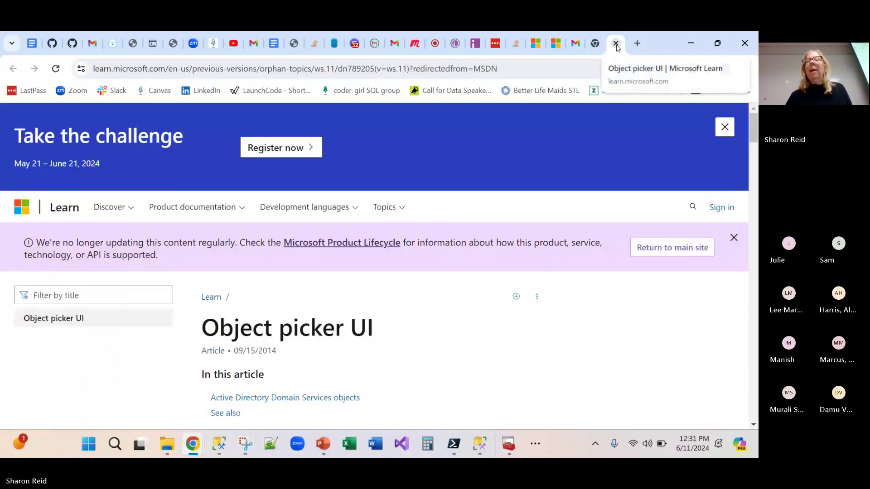
left_click(616, 43)
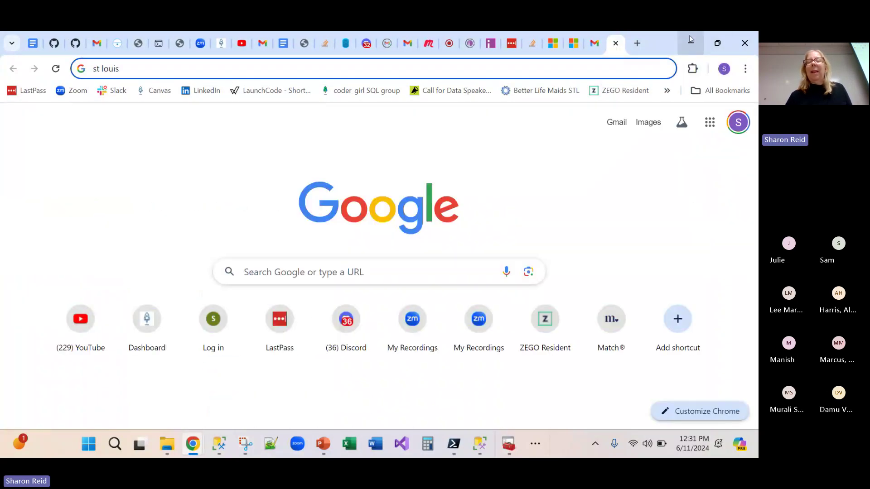
left_click(692, 37)
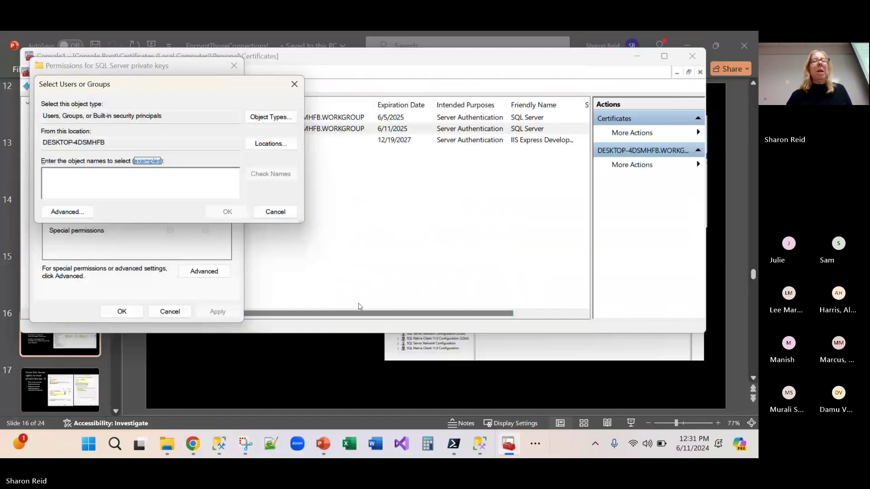
- Try MSSQLSERVER as the object name for the private key permissions and check it against the computer's accounts
left_click(190, 190)
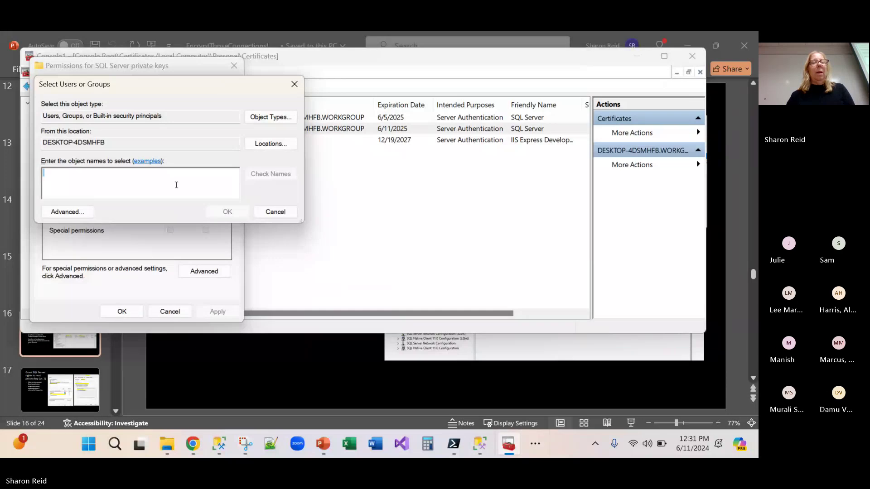
left_click(51, 215)
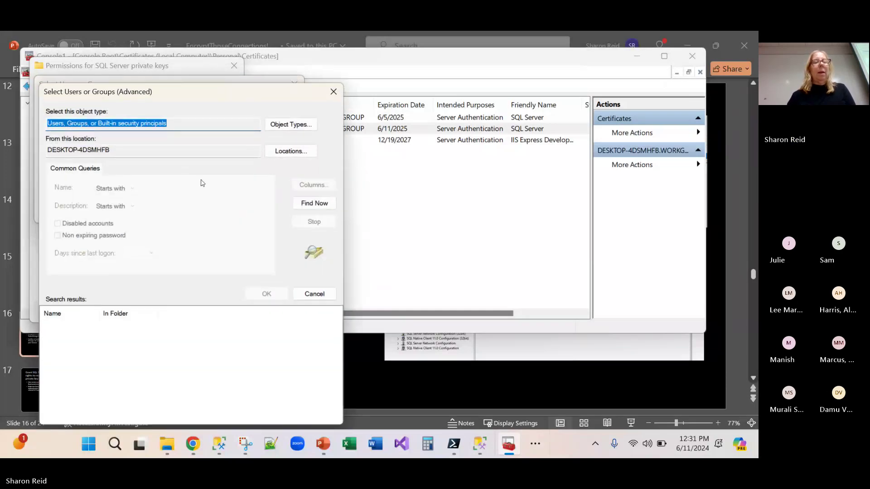
left_click(335, 92)
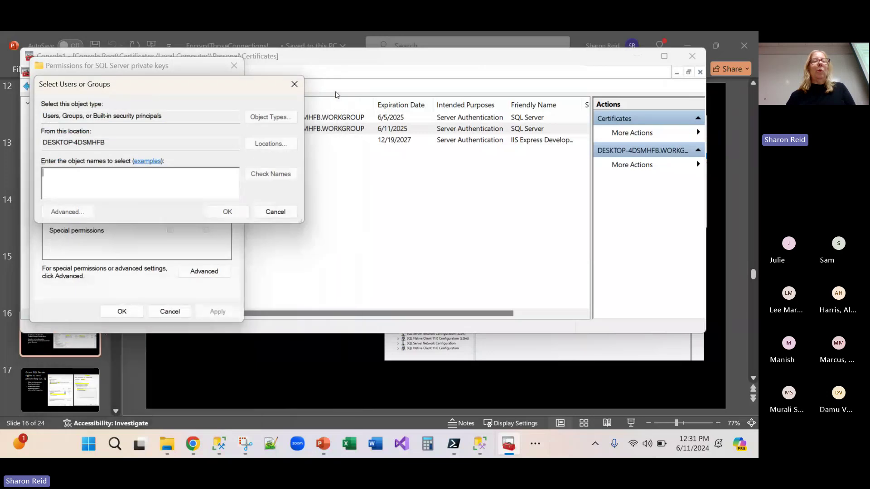
type("MS")
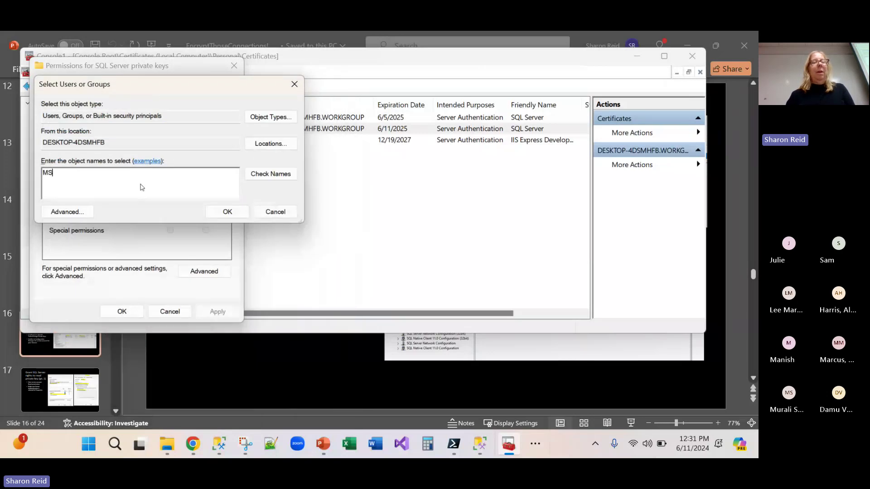
type("SQLS")
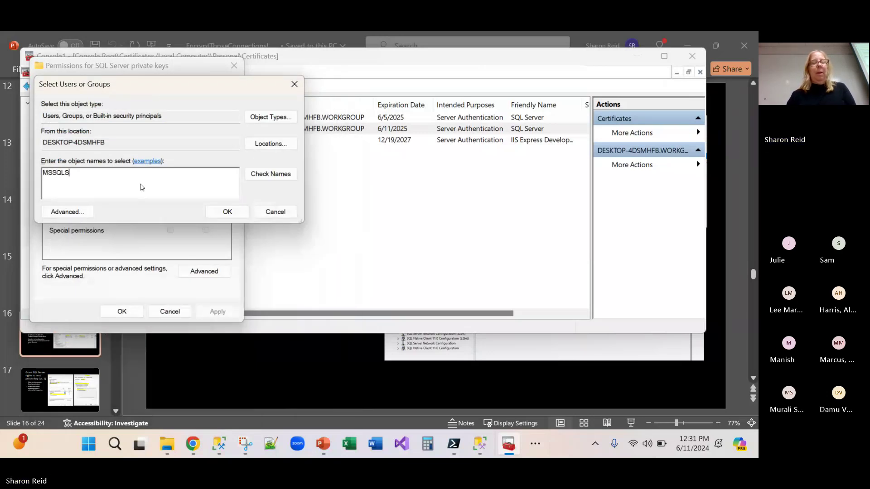
type("ERVER")
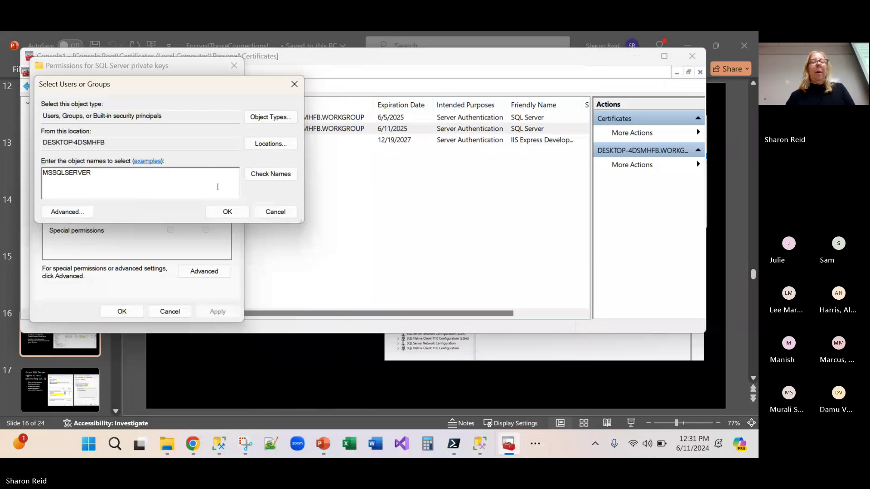
left_click(265, 175)
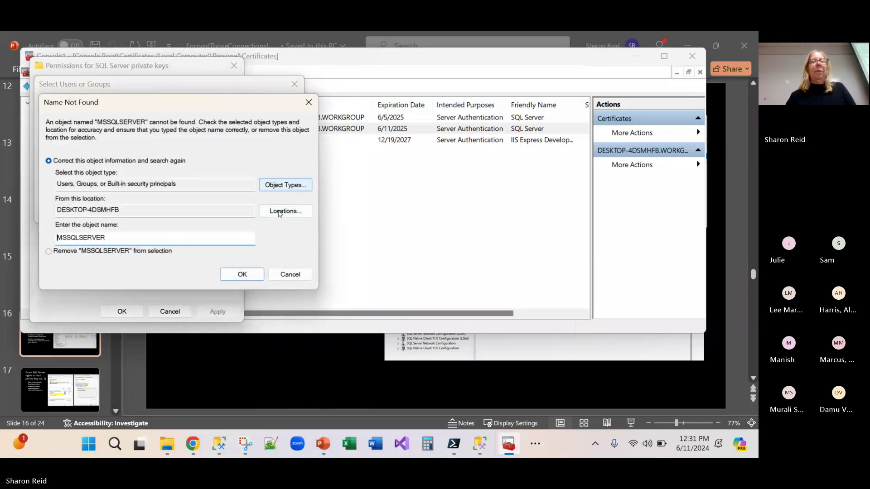
- Review the search locations and object types available for the account lookup
left_click(277, 213)
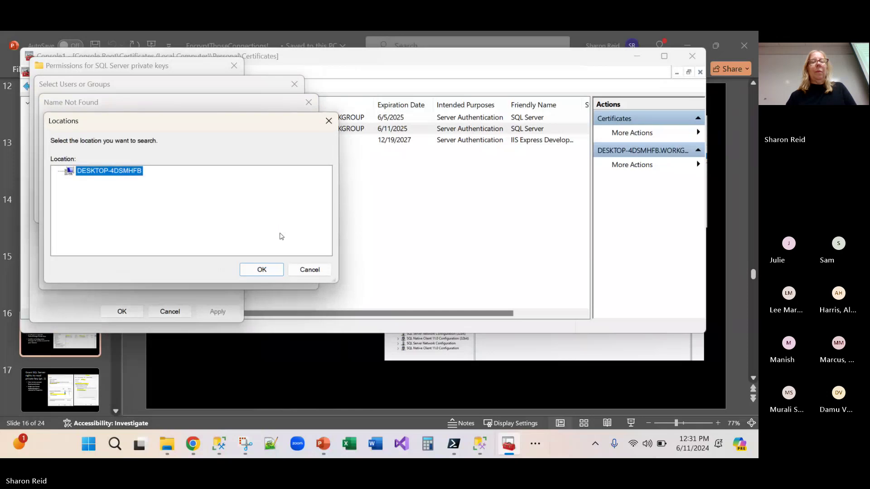
left_click(274, 271)
left_click(282, 186)
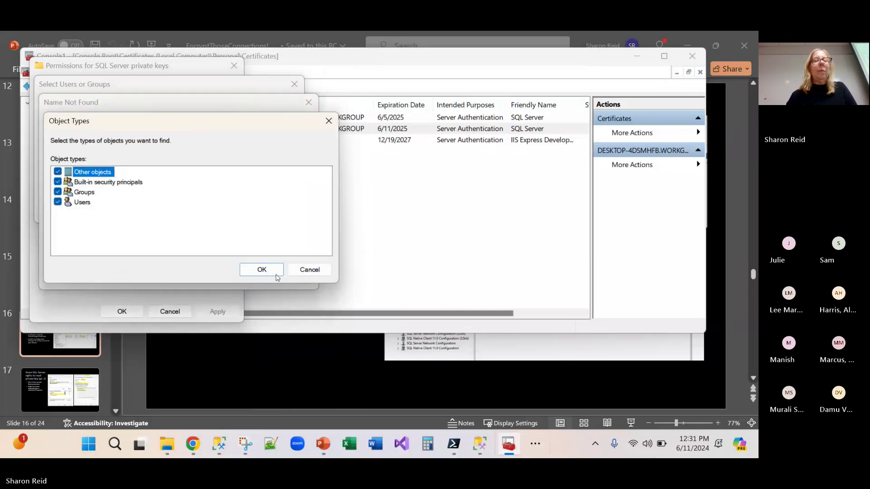
left_click(306, 269)
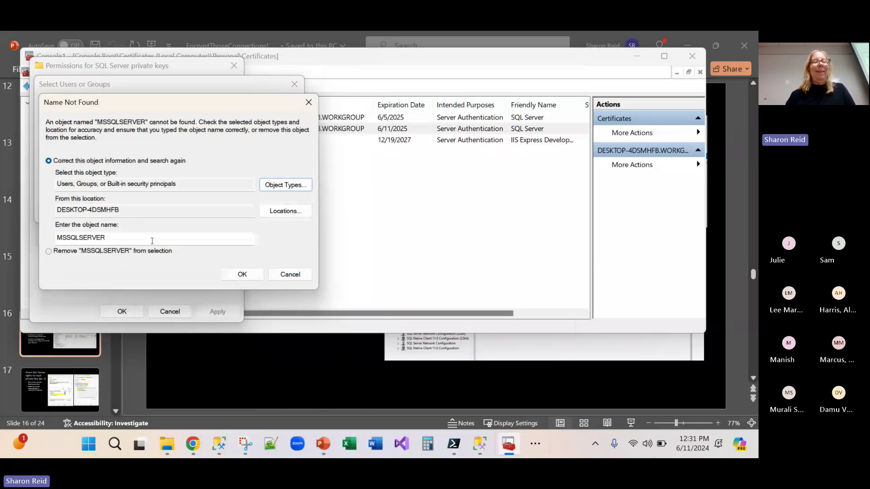
- Try SQLSERVER as the object name, then cancel the account selection and the private key permissions
double_click(131, 236)
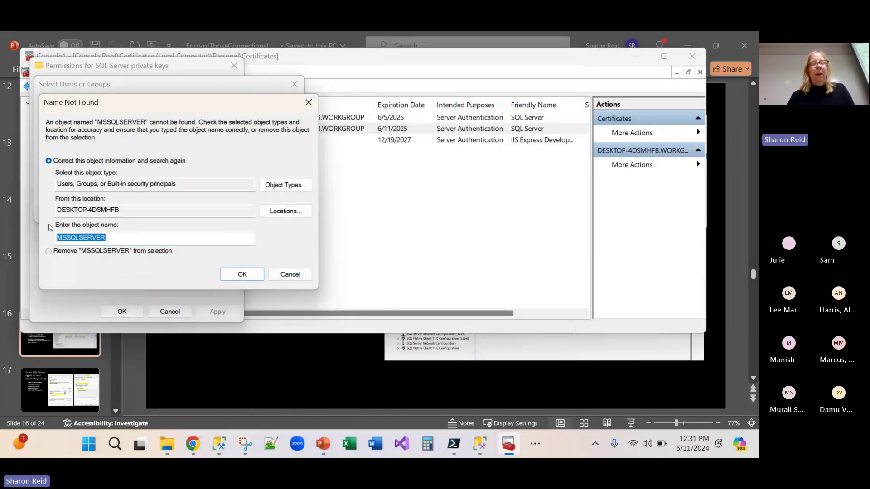
type("SQLSER")
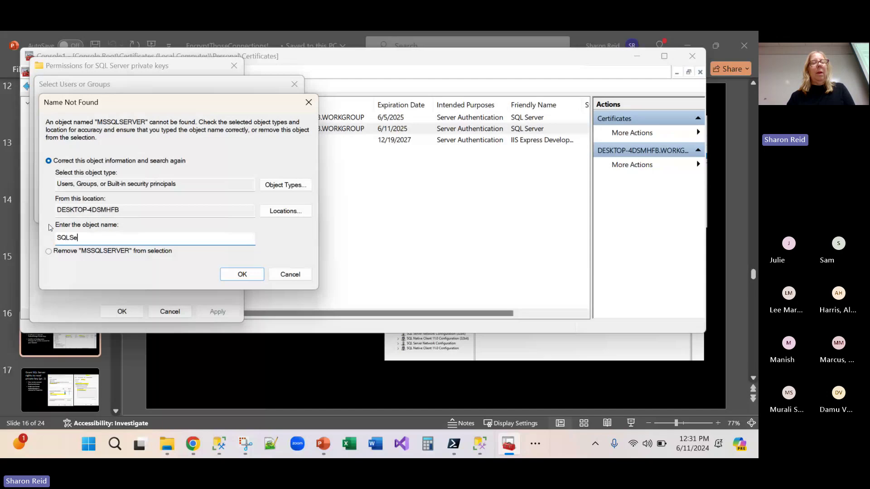
type("VER")
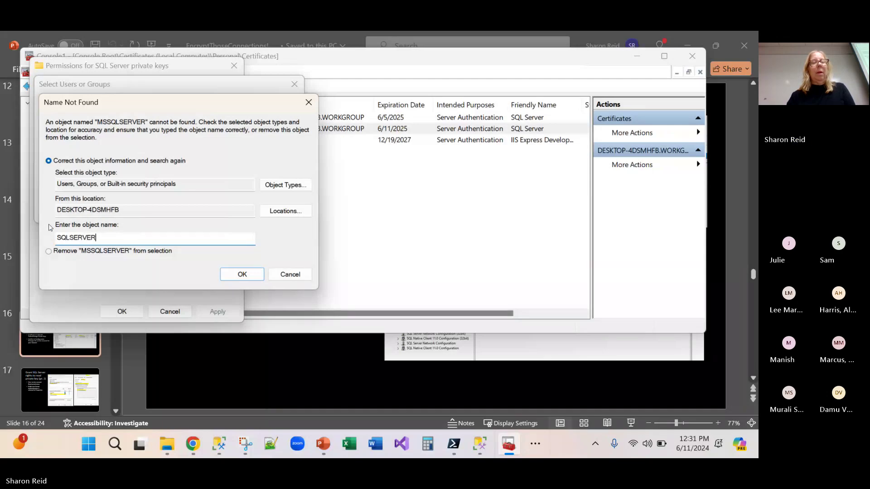
left_click(237, 273)
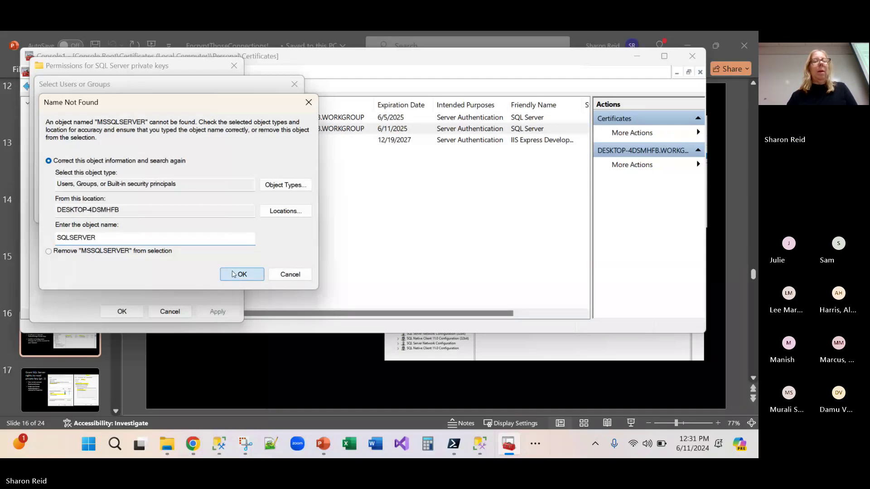
left_click(289, 276)
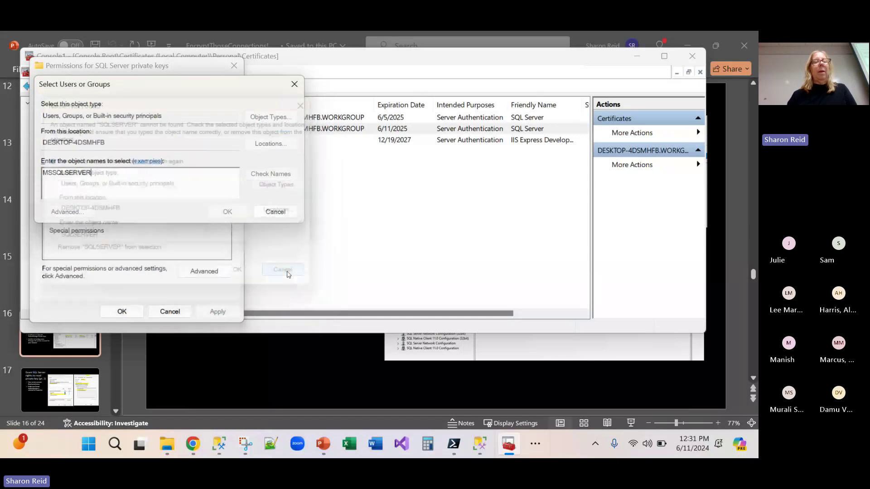
left_click(275, 212)
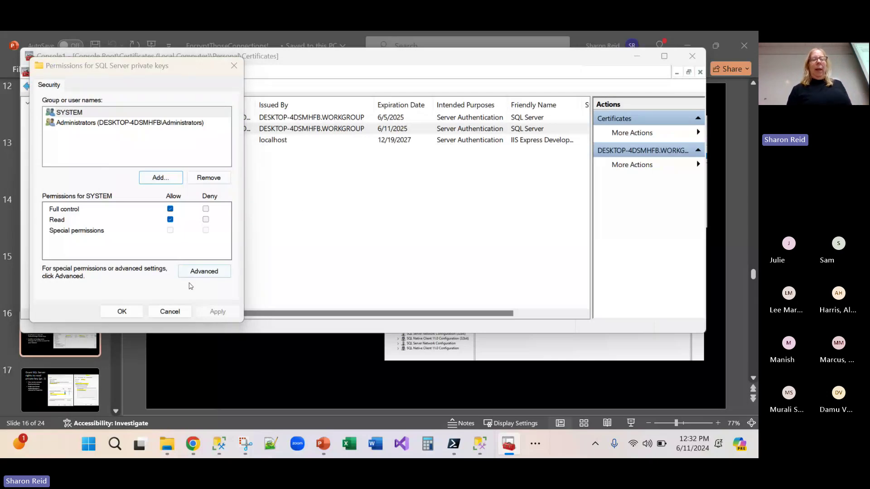
left_click(170, 311)
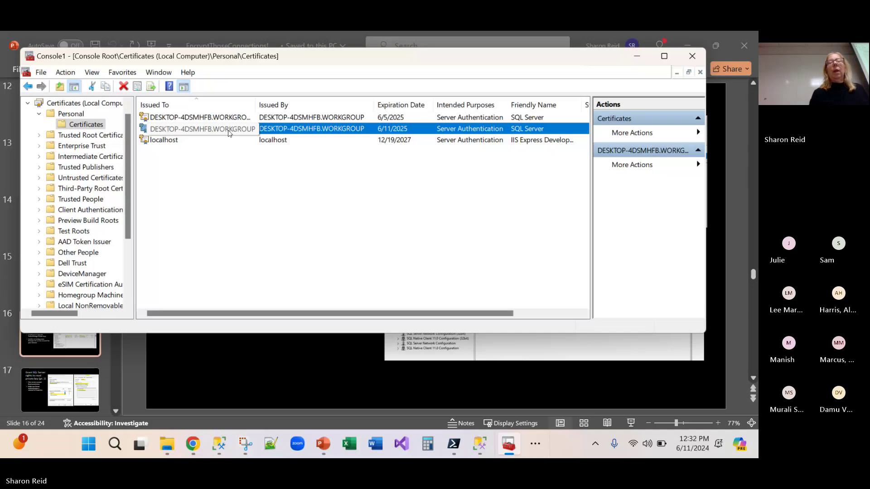
- Review the MSSQLSERVER entry in the private key permissions of the certificate expiring 6/5/2025, and close them without changes
left_click(181, 118)
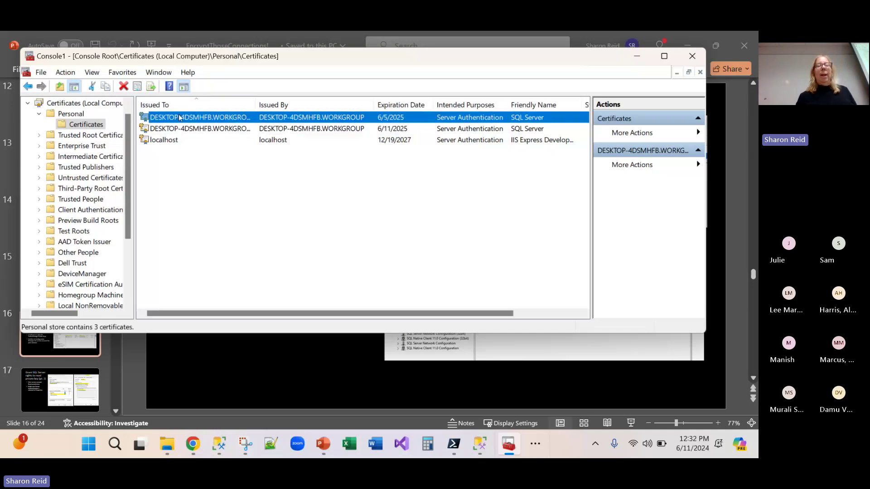
right_click(180, 117)
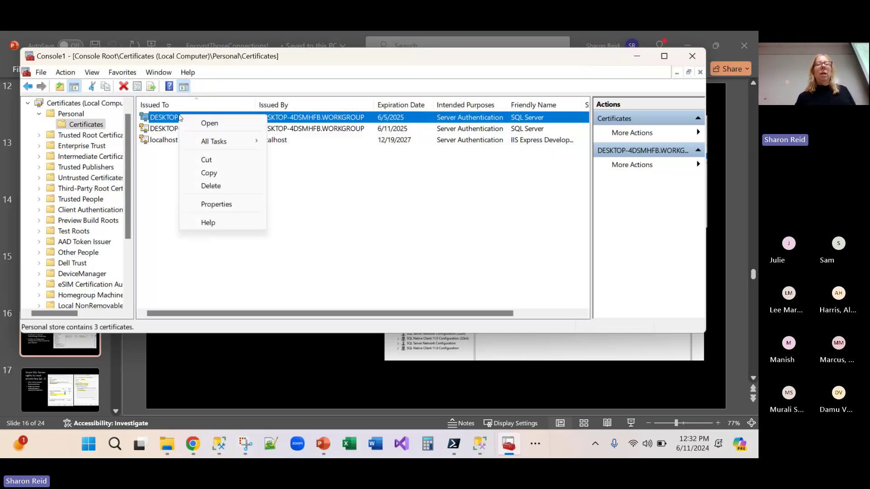
mouse_move(215, 142)
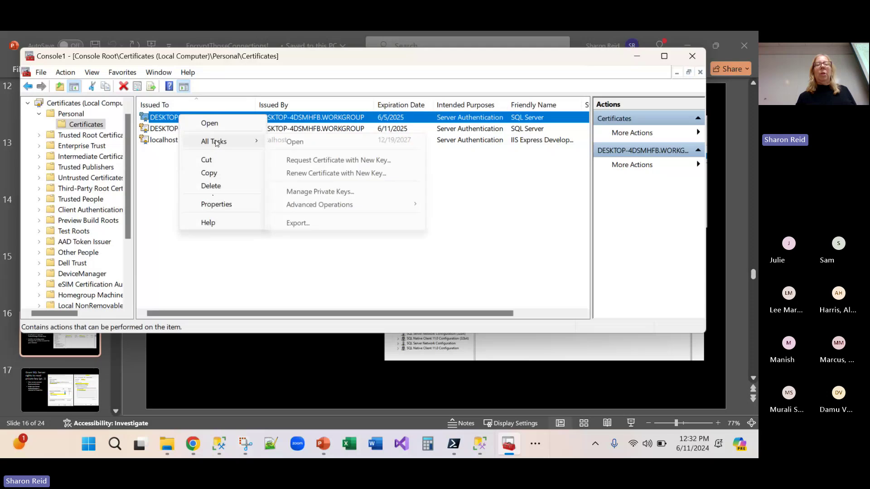
left_click(305, 194)
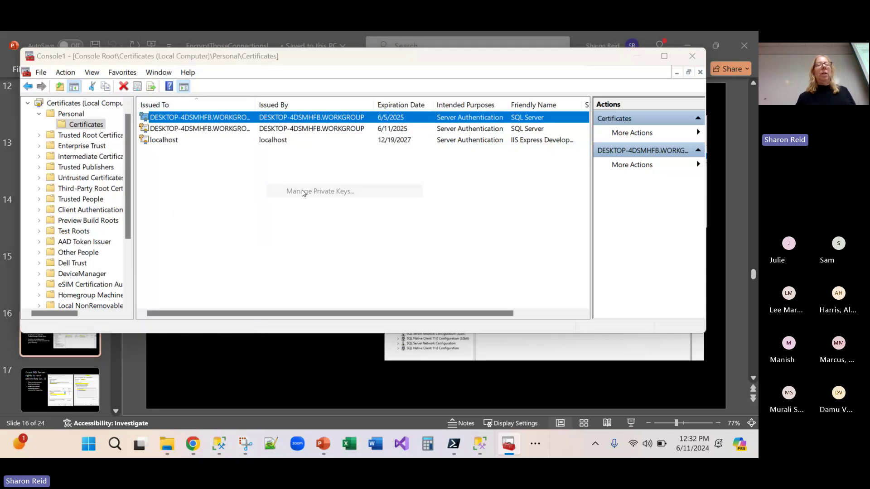
left_click(79, 133)
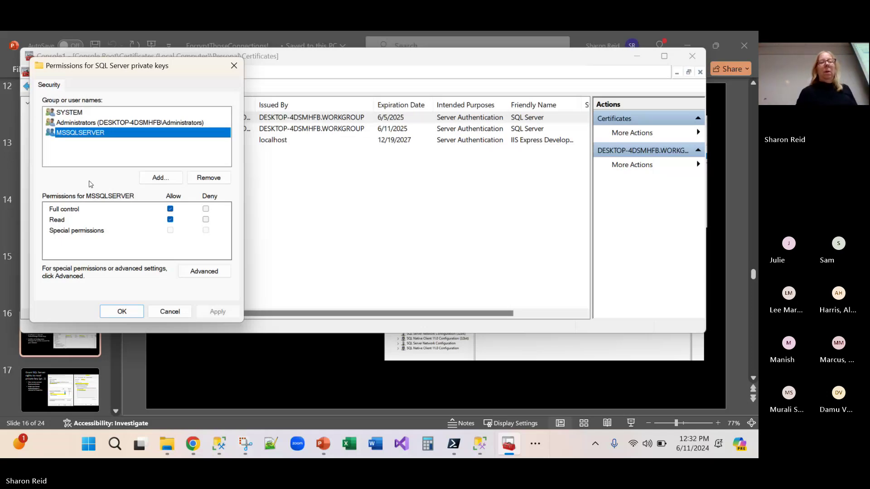
left_click(164, 312)
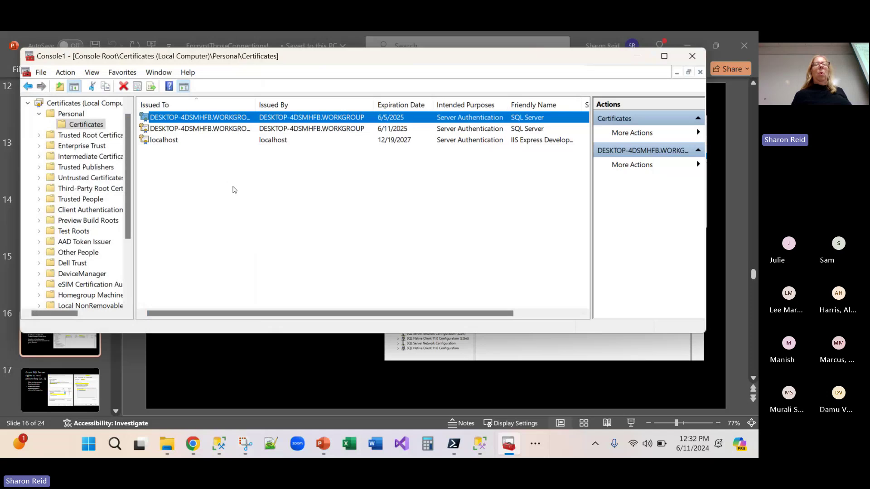
- Examine the certificate purposes in the properties of the SQL Server certificate expiring 6/5/2025, and close them without changes
left_click(174, 117)
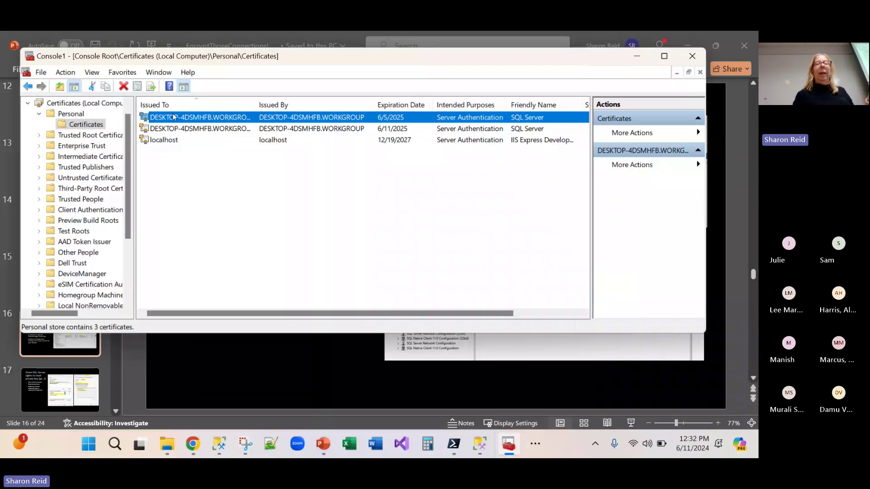
right_click(174, 117)
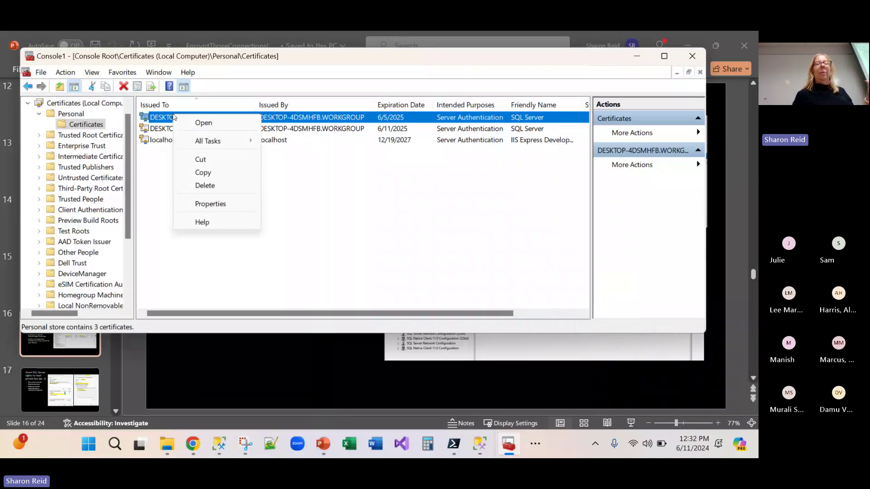
left_click(198, 205)
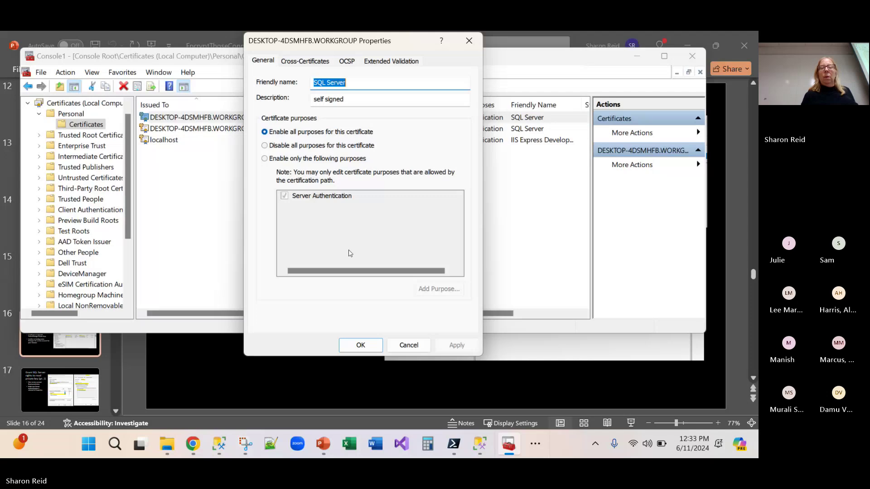
left_click(406, 347)
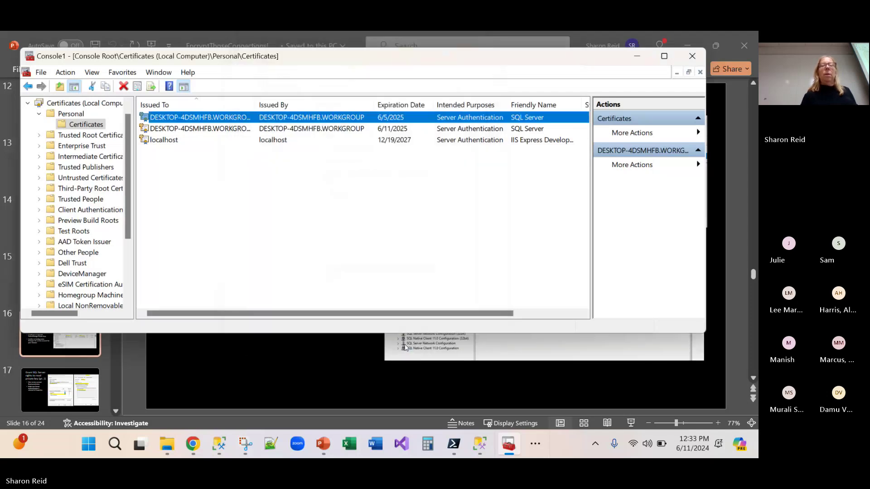
- Switch to PowerPoint and review slide 17 on private key rights and slide 18 on configuring SQL Server for the new certificate
left_click(296, 360)
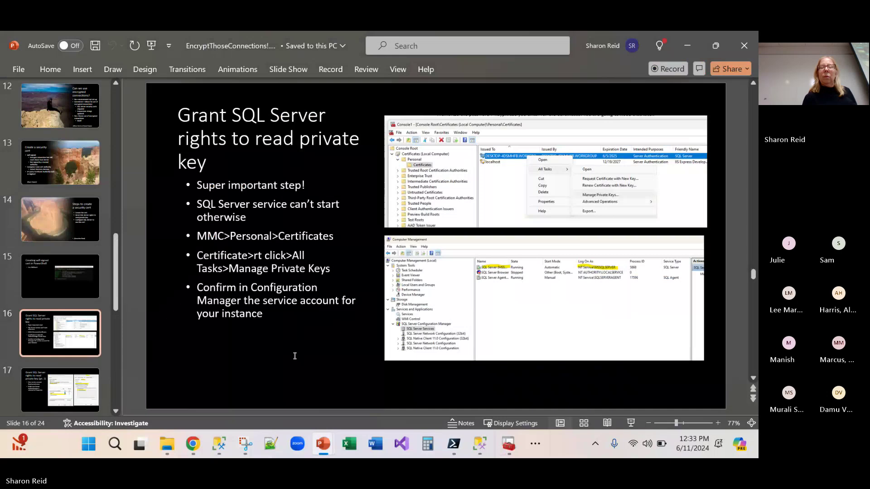
left_click(71, 389)
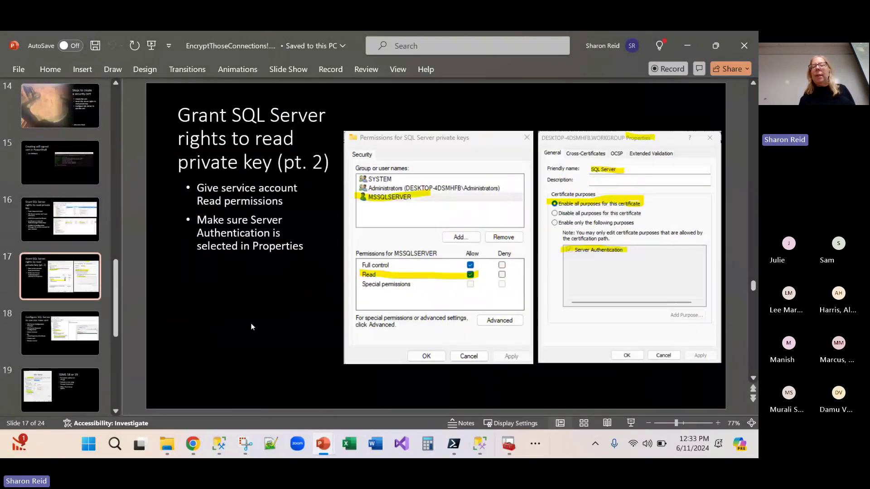
left_click(67, 328)
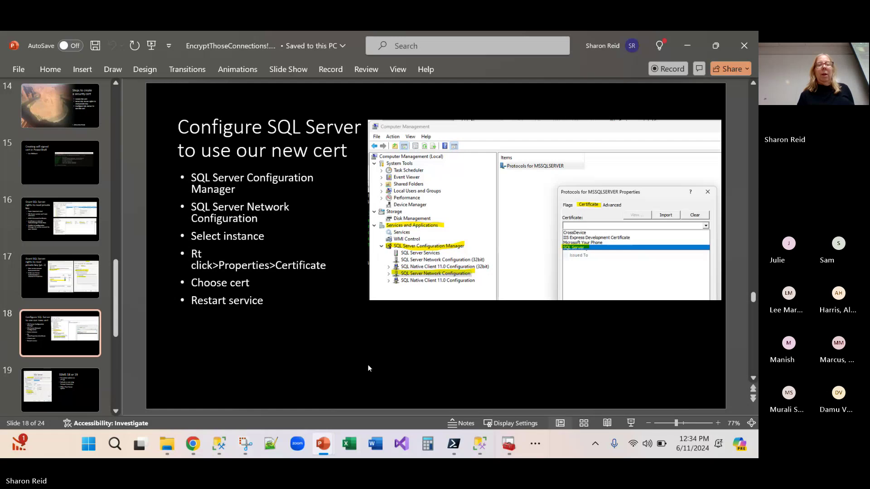
- Switch to Computer Management and open the properties of Protocols for MSSQLSERVER under SQL Server Network Configuration
left_click(534, 445)
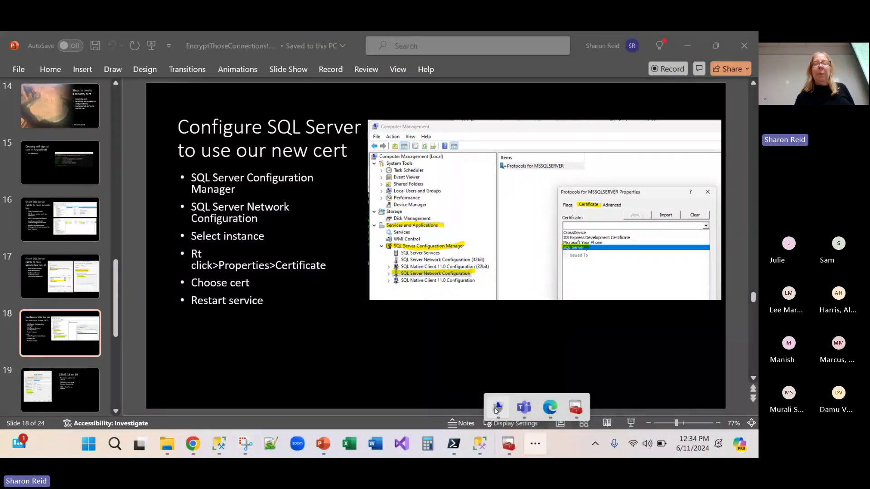
left_click(497, 409)
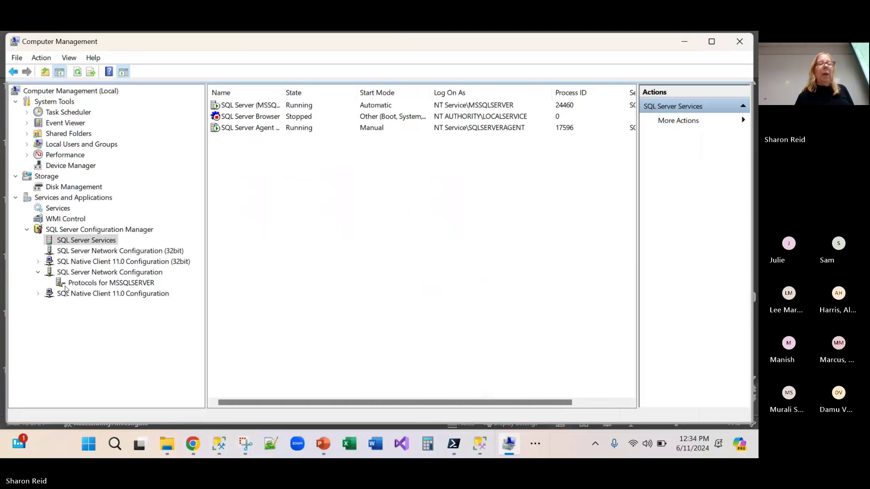
left_click(77, 284)
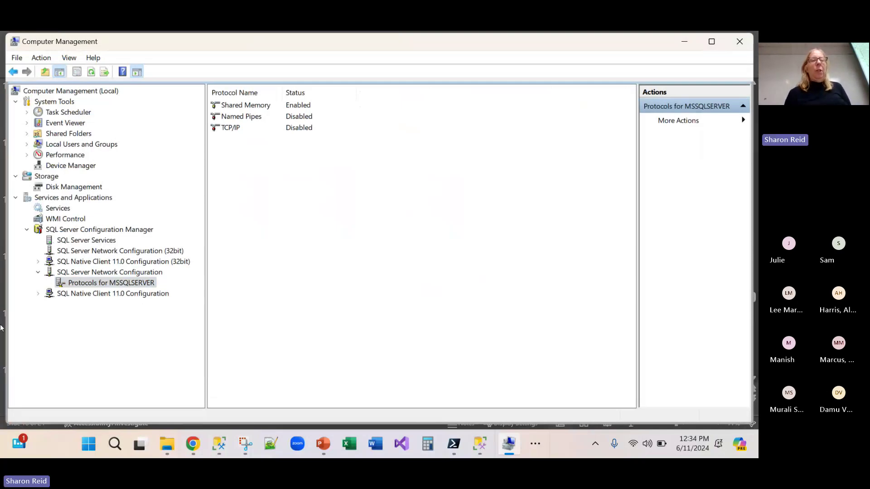
right_click(85, 285)
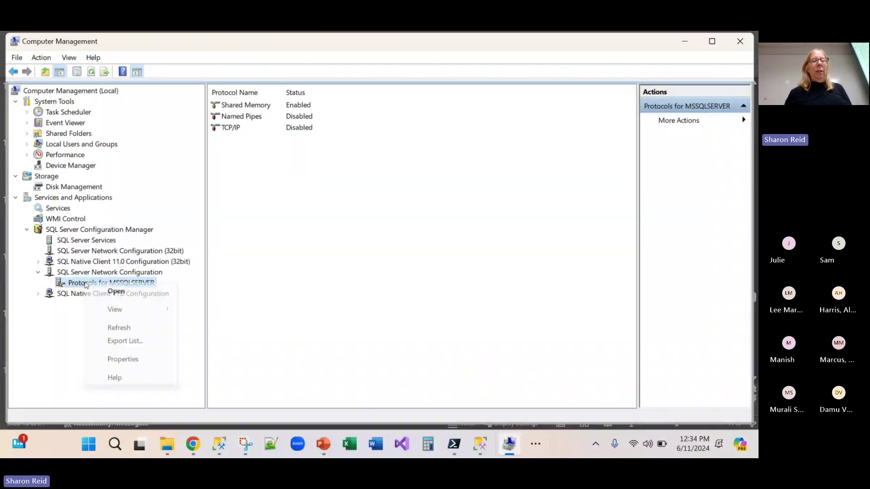
left_click(122, 360)
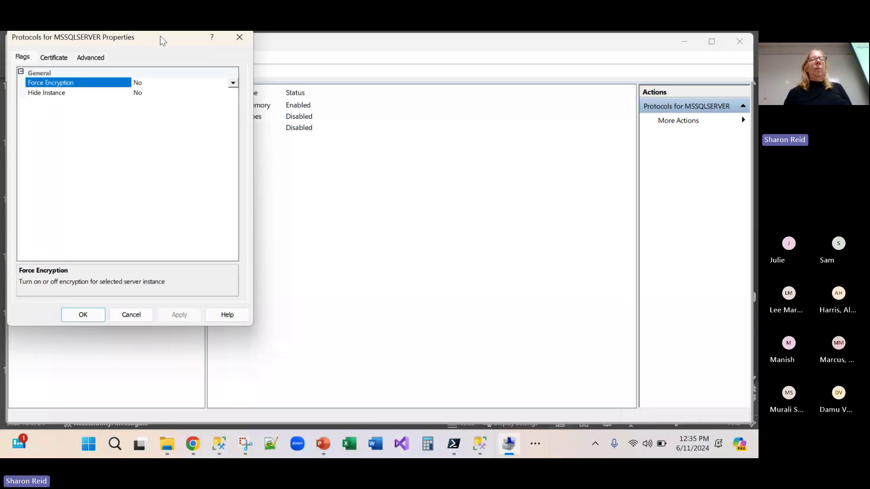
left_click_drag(160, 36, 355, 55)
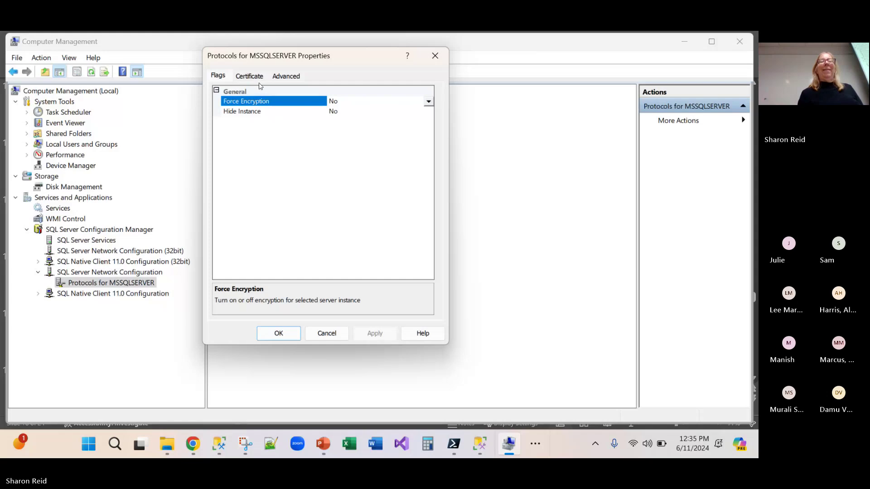
- Compare the two certificates named SQL Server in the protocol properties and select the one expiring 6/6/2025
left_click(245, 77)
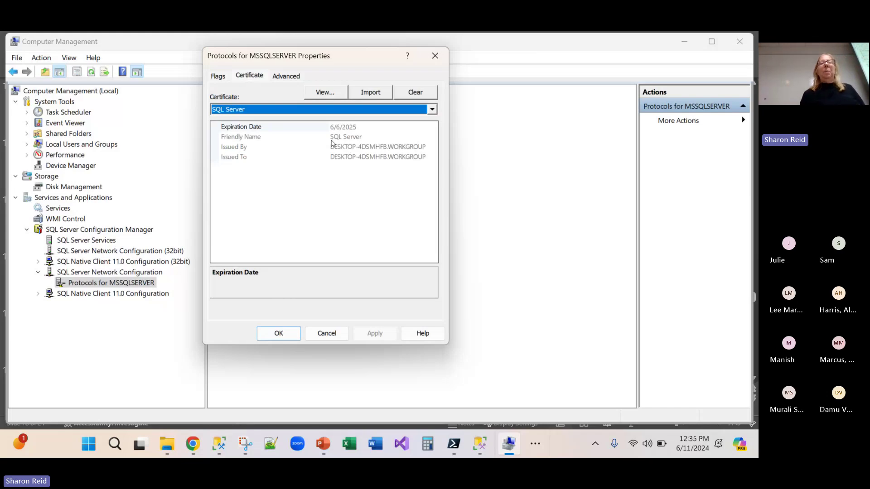
left_click(431, 110)
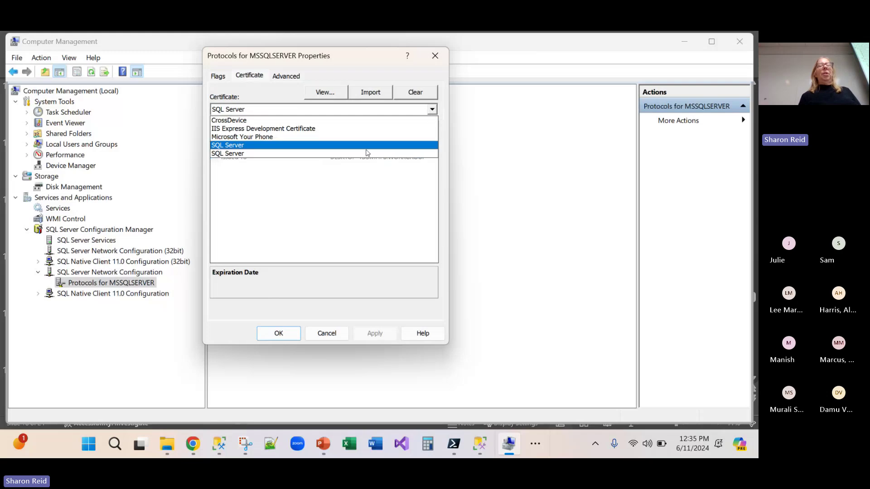
left_click(285, 154)
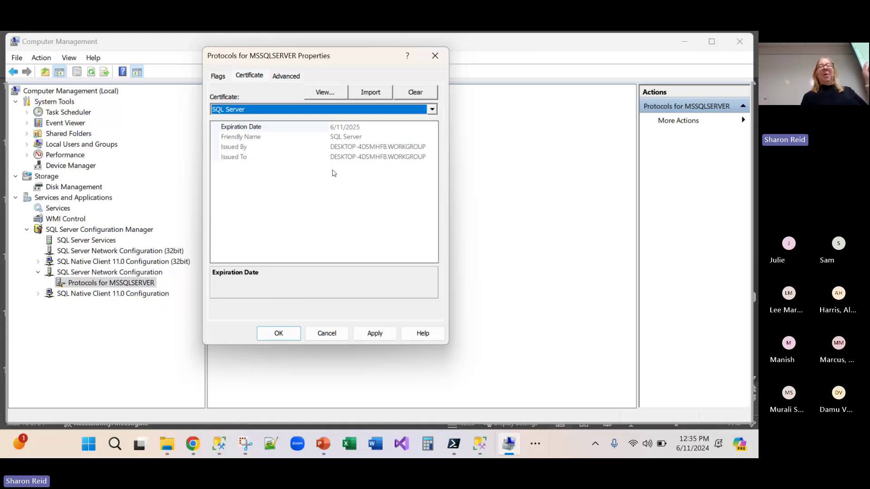
left_click(433, 110)
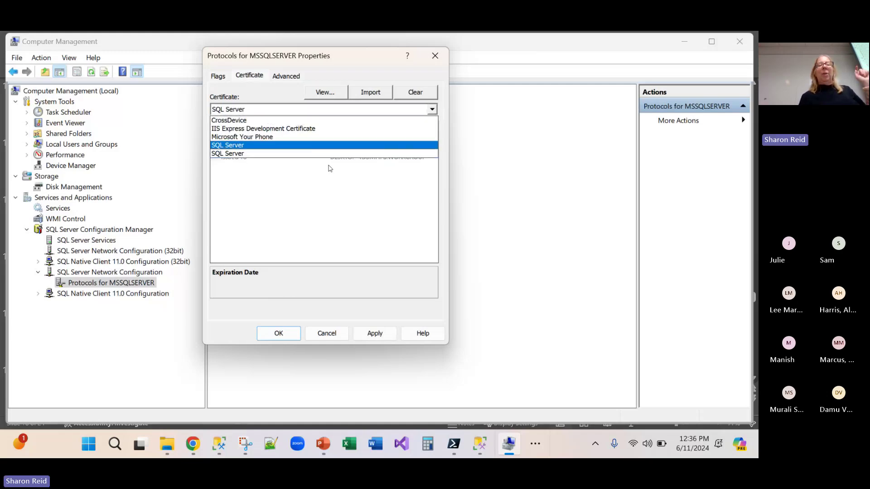
left_click(327, 145)
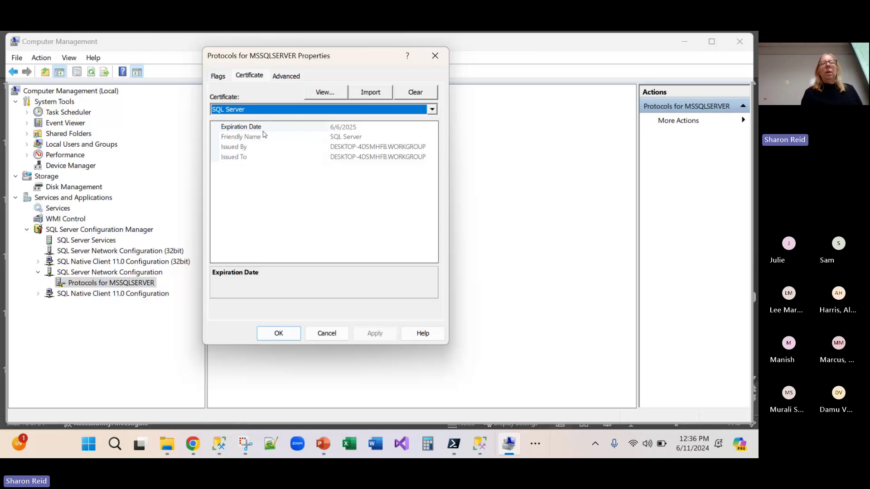
- Examine the selected certificate's details, including Subject Alternative Name and Description, and its general information, and close the certificate view
left_click(320, 93)
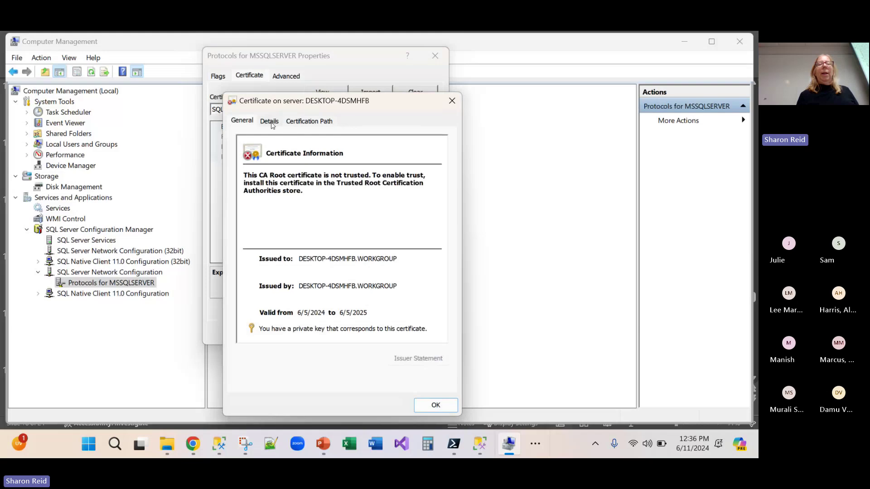
left_click(270, 122)
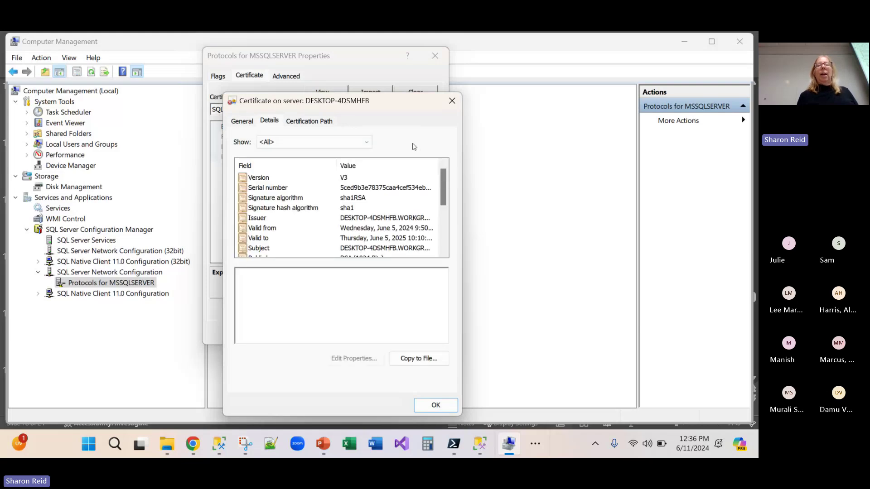
left_click_drag(389, 105, 453, 71)
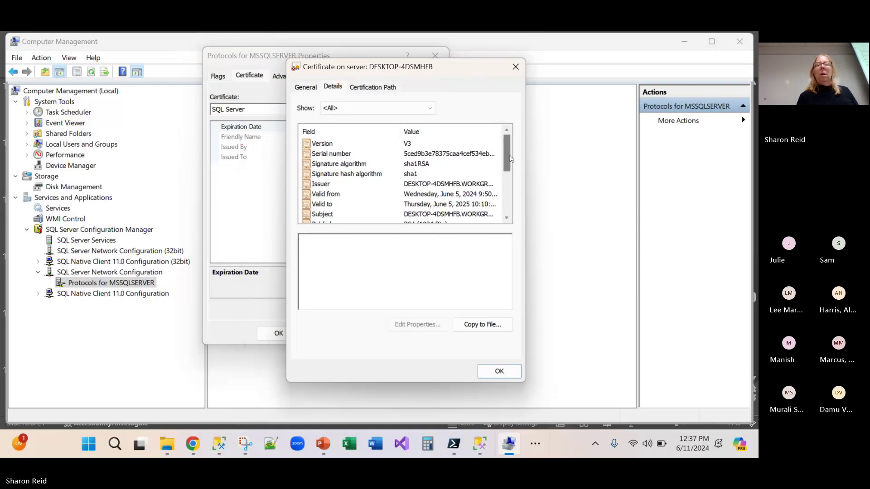
scroll(506, 163, "down", 1)
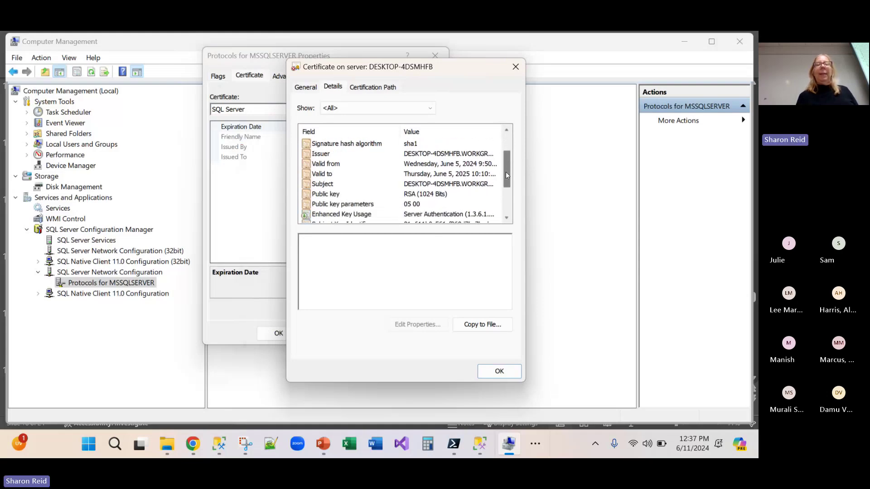
left_click_drag(506, 172, 507, 199)
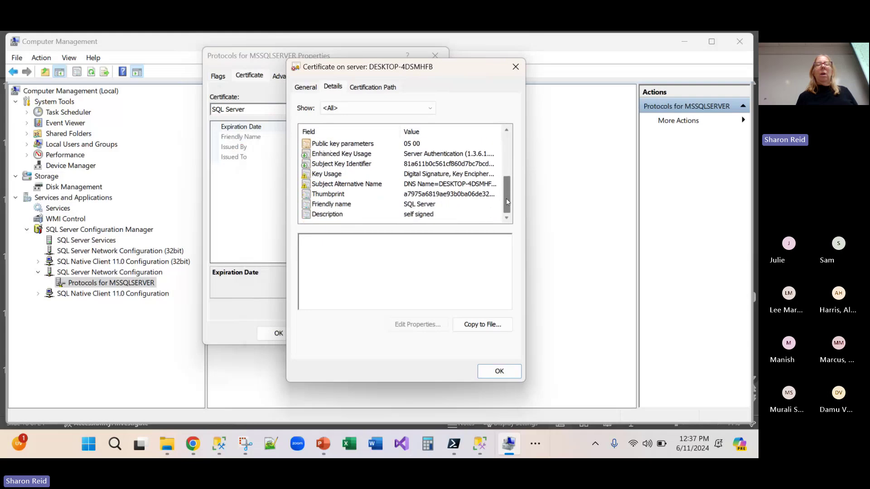
left_click(326, 186)
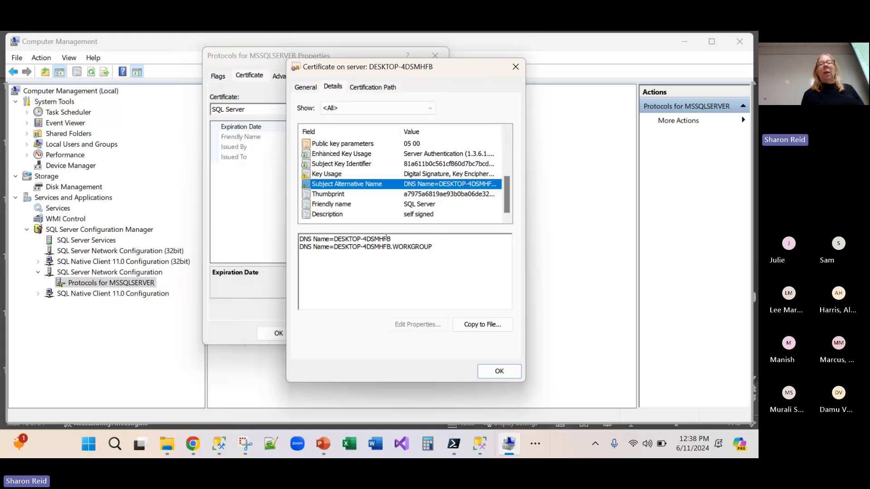
left_click(340, 215)
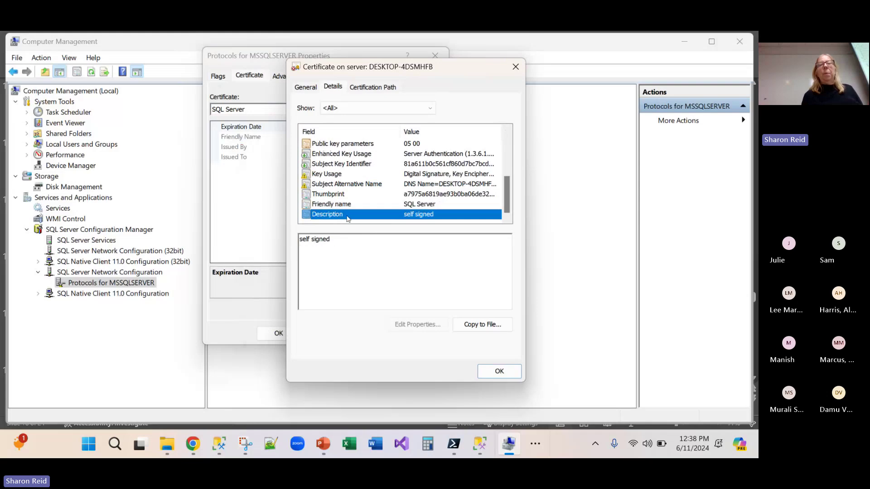
left_click(306, 90)
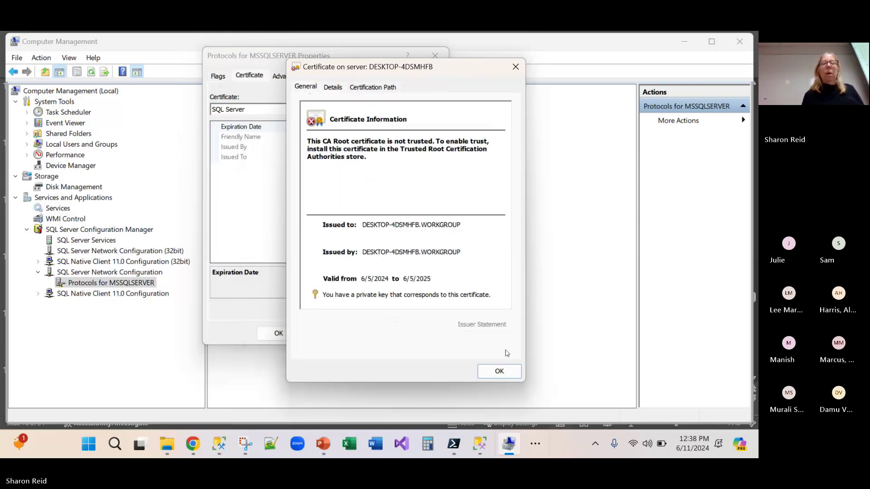
left_click(494, 372)
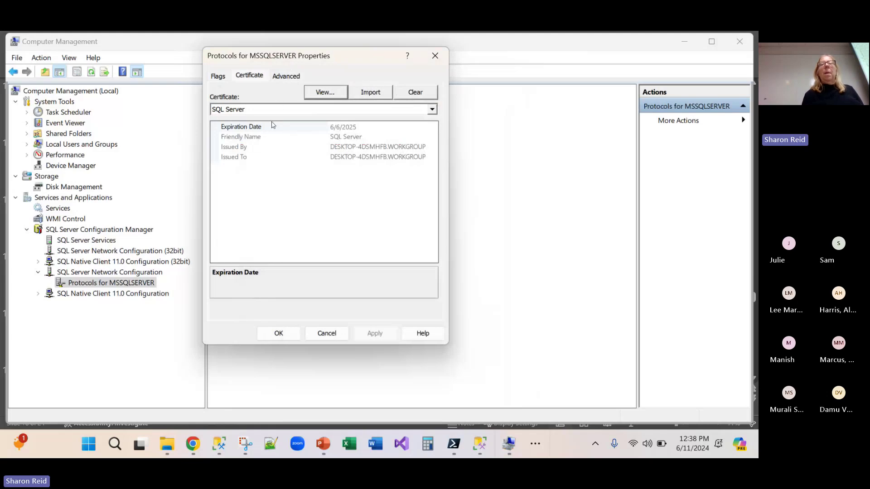
- Choose the SQL Server certificate expiring 6/6/2025 for MSSQLSERVER and save the protocol properties
left_click(433, 110)
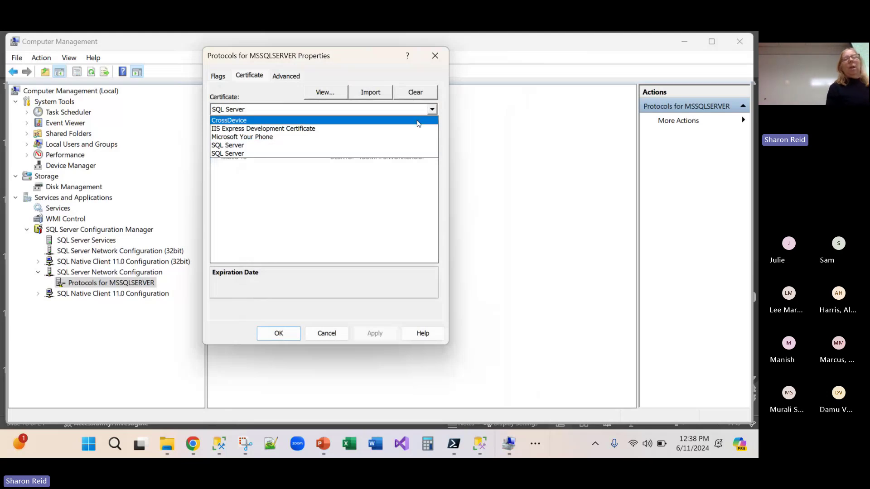
left_click(272, 154)
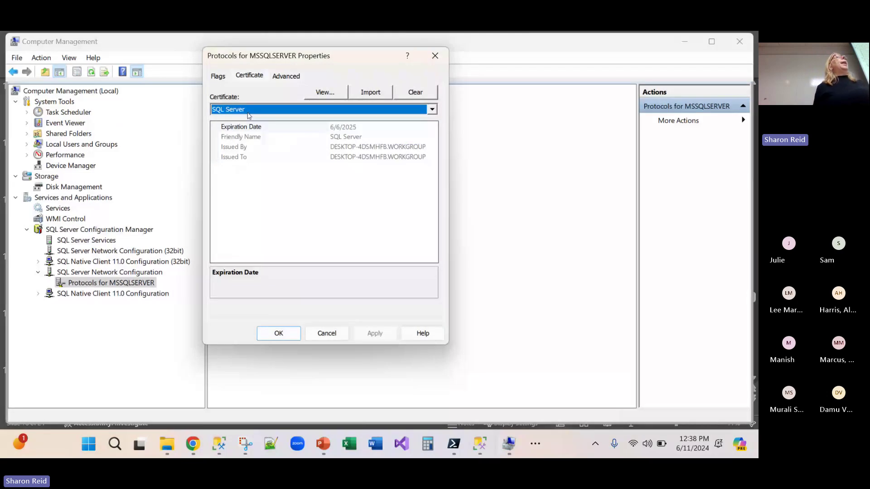
left_click(272, 339)
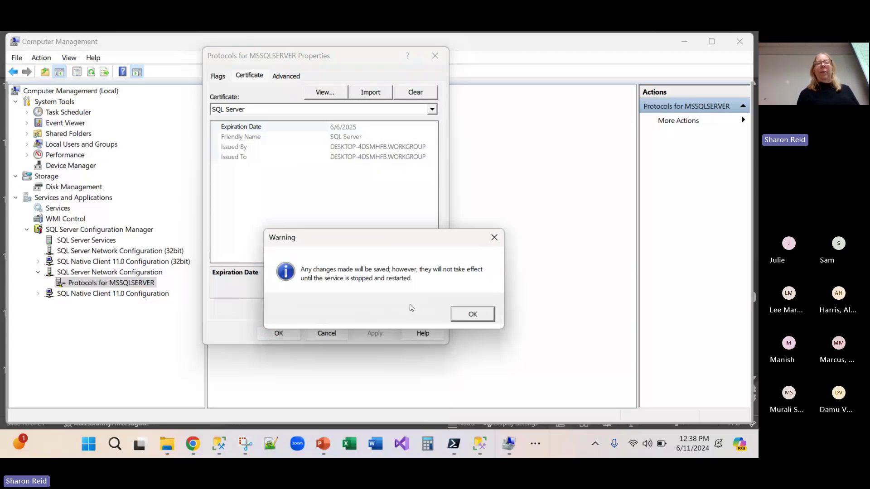
left_click(471, 315)
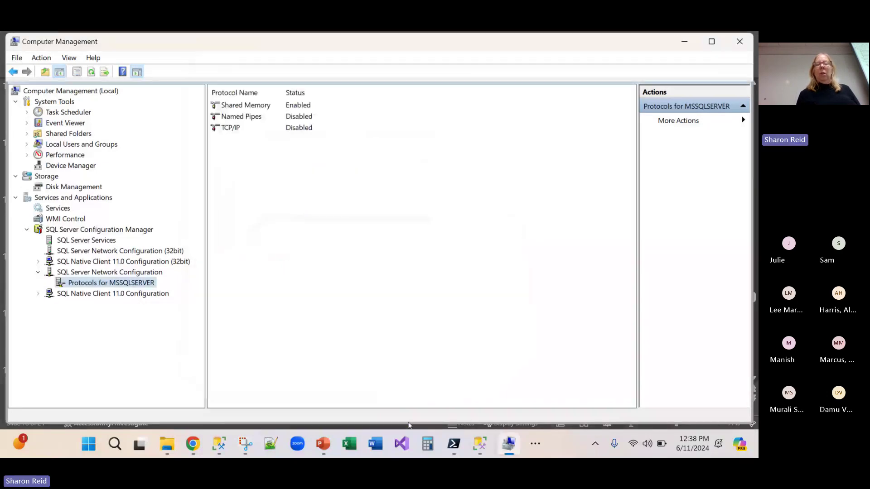
- Look up the restart option for the SQL Server (MSSQLSERVER) service in SQL Server Services without restarting the service
left_click(511, 442)
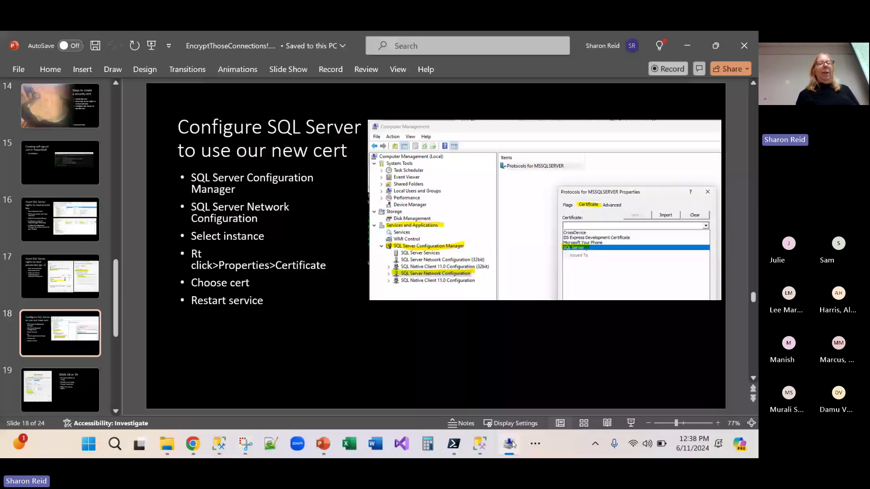
left_click(510, 445)
left_click(87, 240)
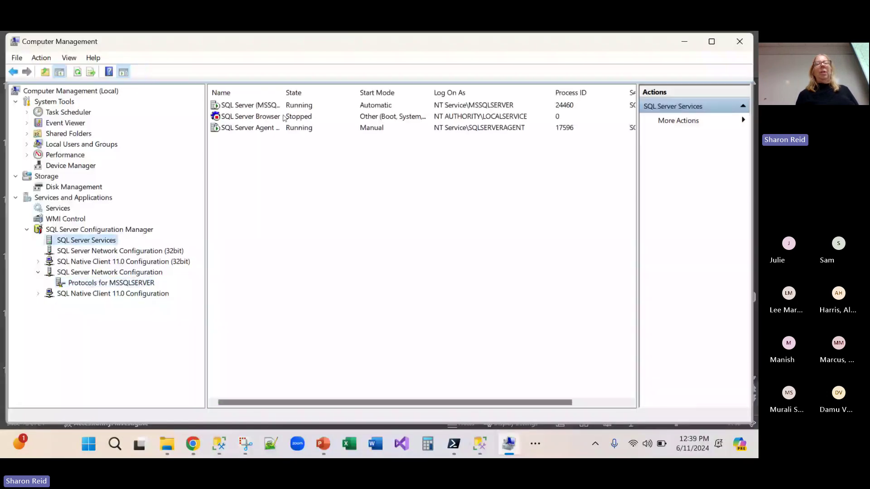
left_click(268, 106)
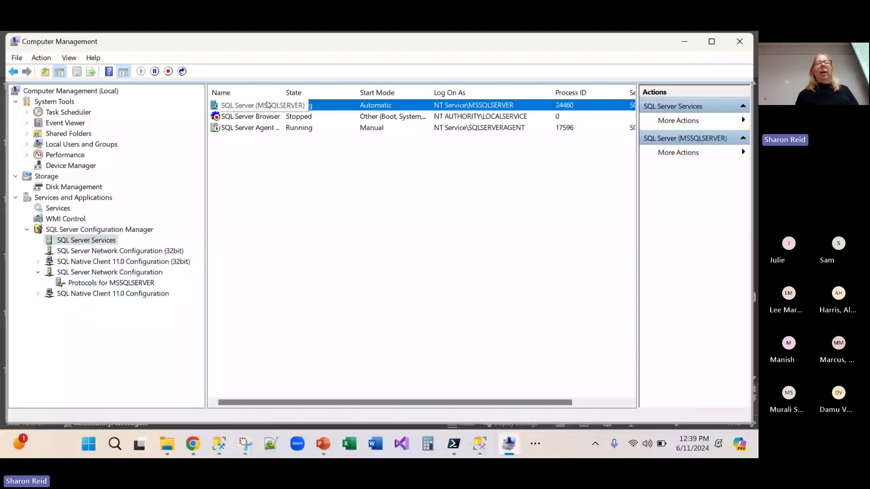
right_click(267, 105)
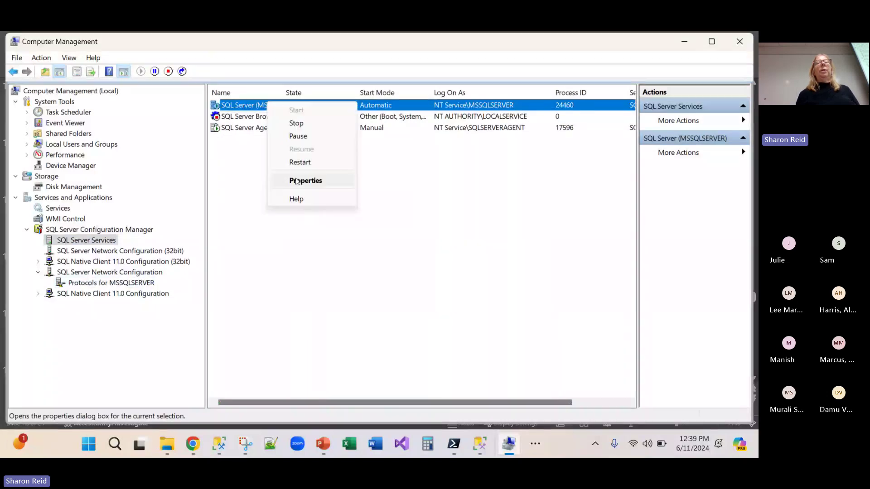
left_click(251, 185)
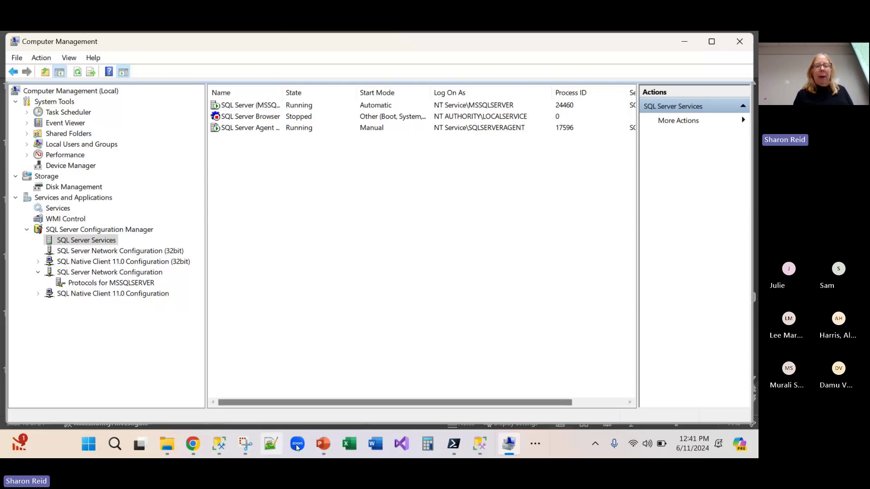
- Switch to the EncryptThoseConnections presentation in PowerPoint and review slide 19 on encryption options in SSMS 18 or 19
mouse_move(320, 447)
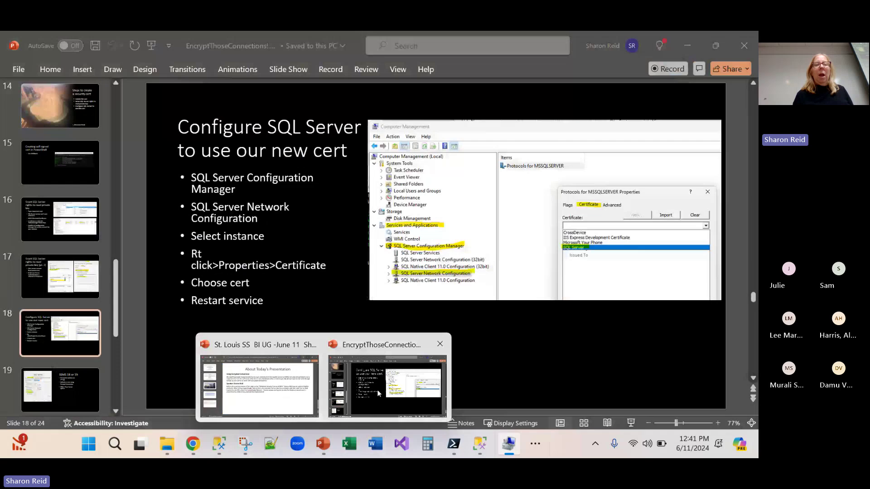
left_click(377, 389)
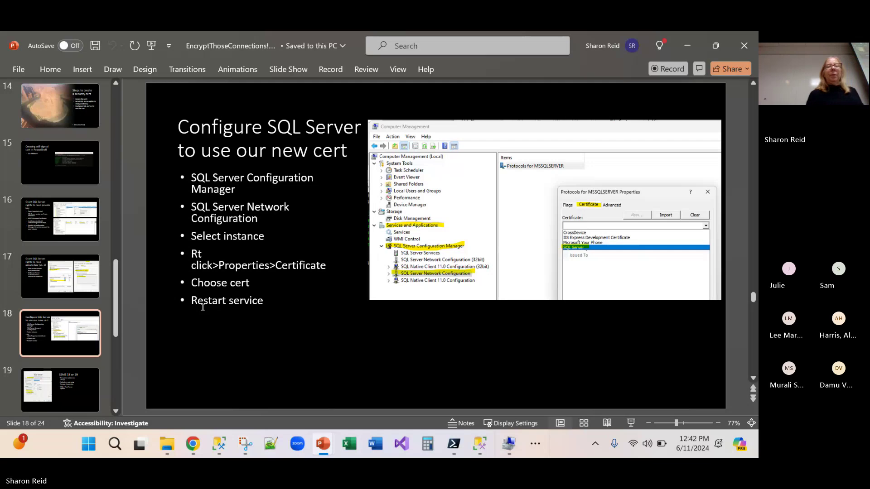
left_click(55, 376)
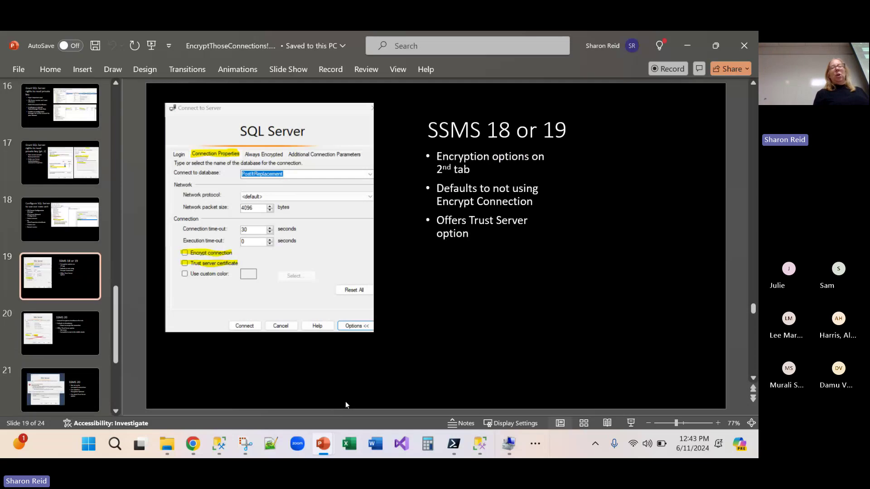
- Switch to the empty SQL Server Management Studio window, try out Encrypt connection in a Database Engine connection's properties, and cancel without connecting
mouse_move(219, 444)
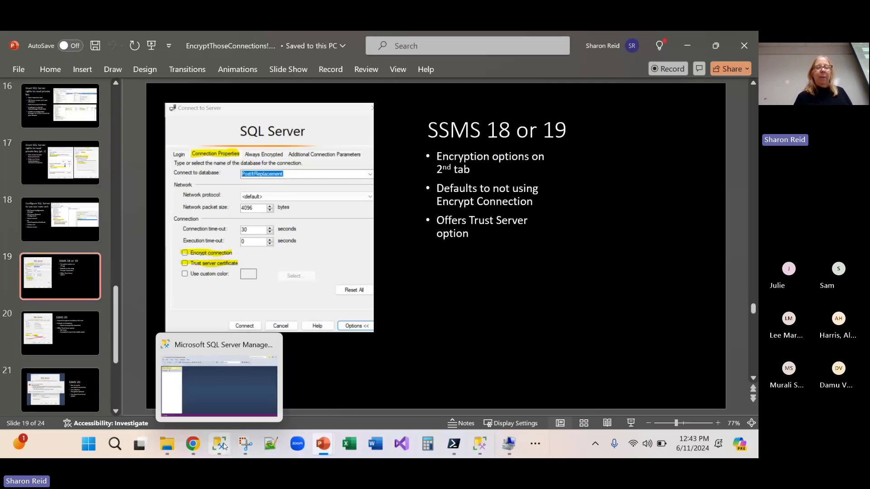
left_click(210, 387)
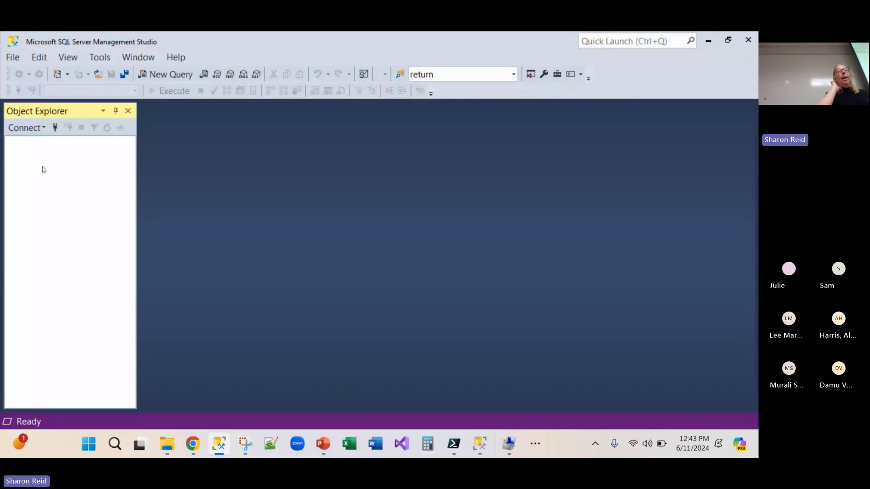
left_click(17, 129)
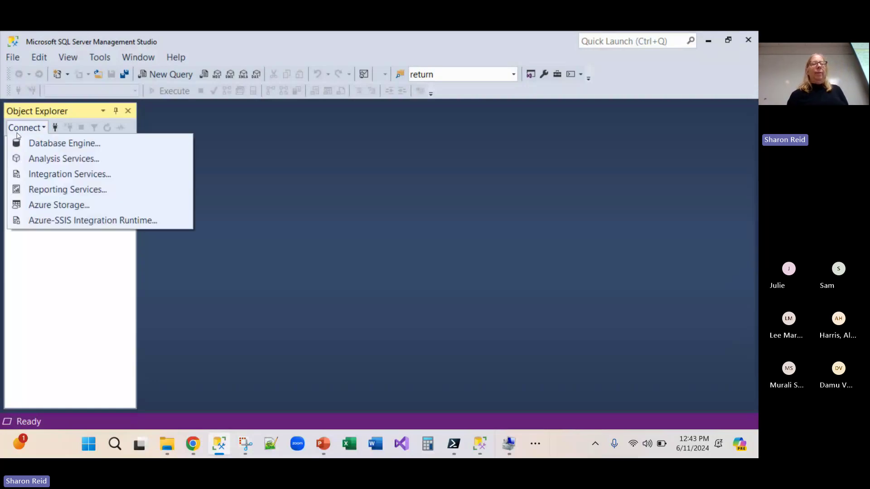
left_click(38, 145)
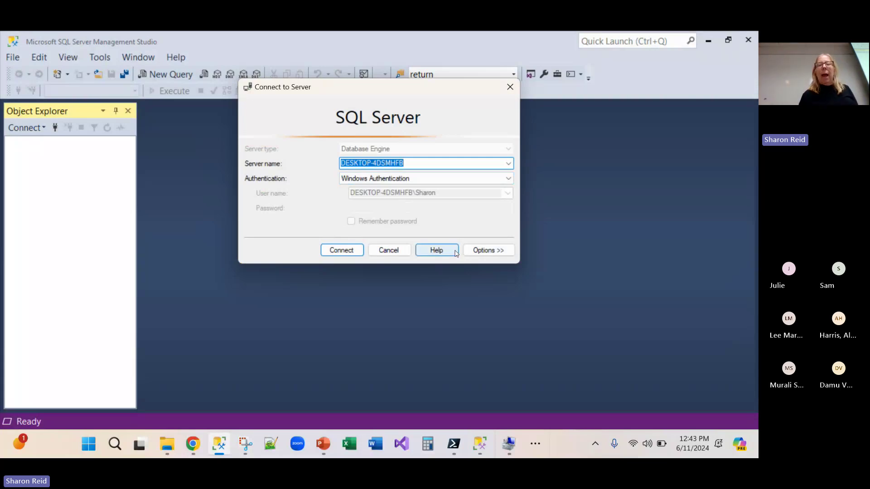
left_click(484, 250)
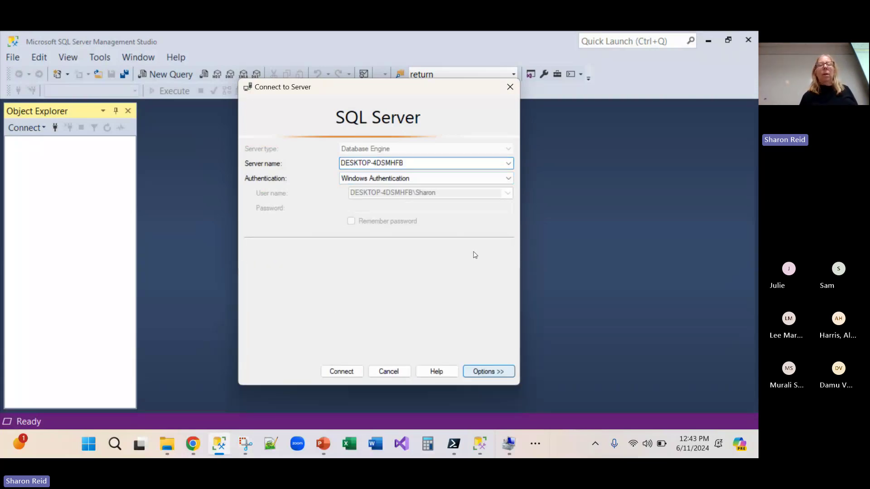
left_click(263, 276)
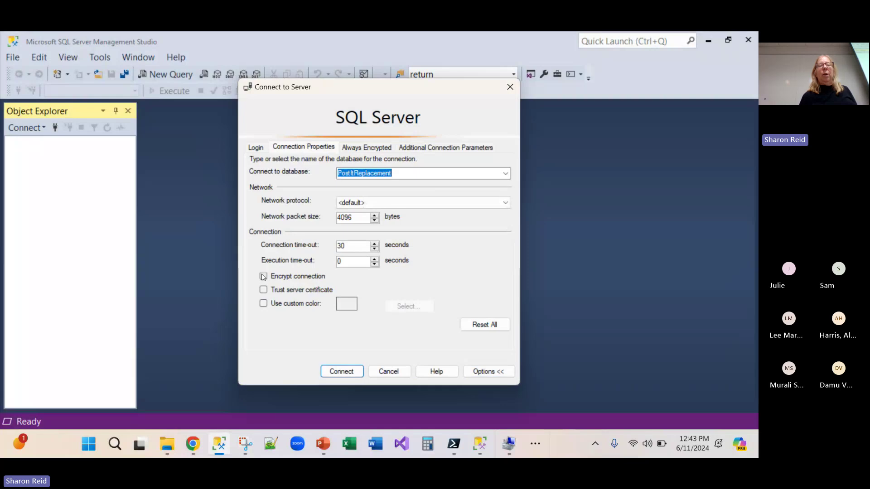
left_click(263, 277)
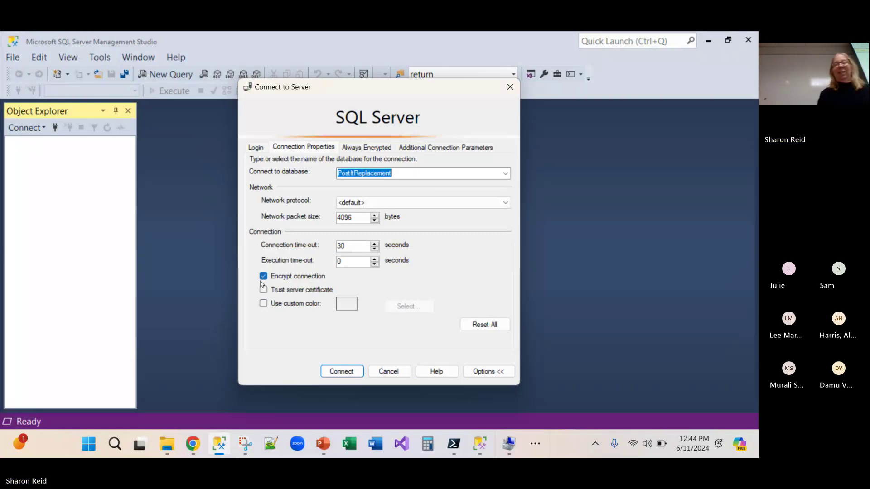
left_click(389, 371)
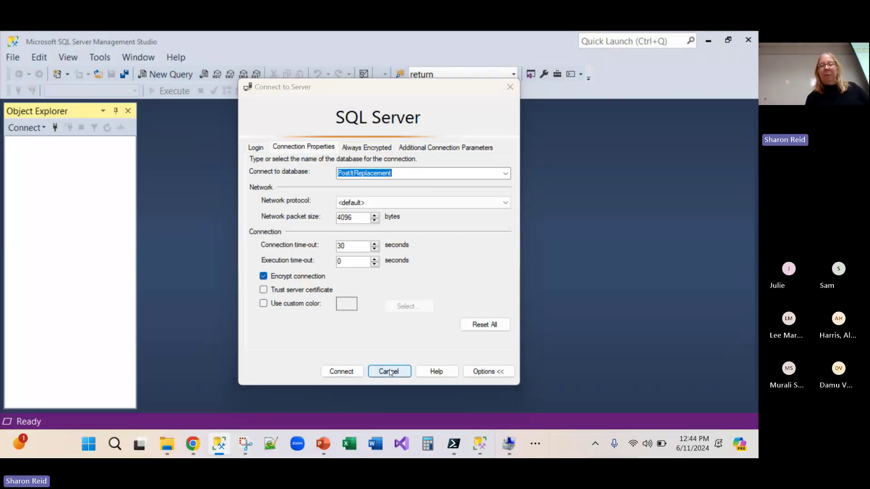
- Switch to the Management Studio window holding CurrentConnectionsEncrypted.sql and disconnect the DESKTOP-4DSMHFB server in Object Explorer
mouse_move(477, 448)
left_click(443, 397)
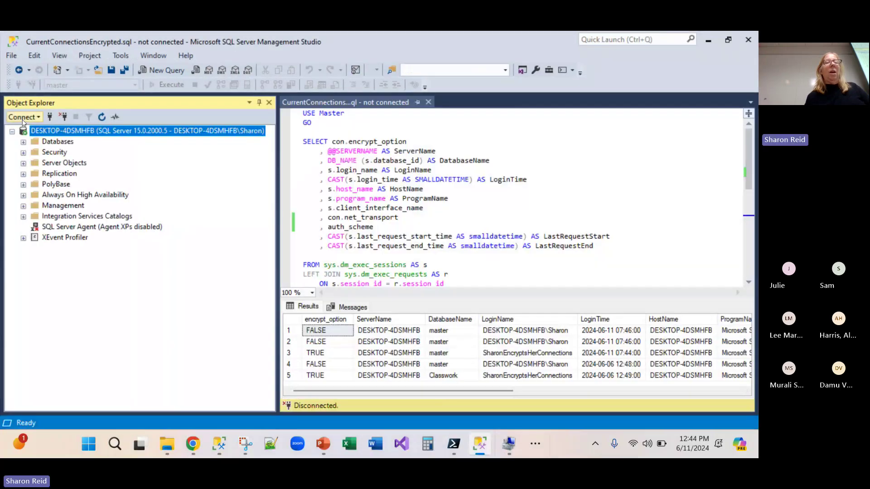
left_click(64, 118)
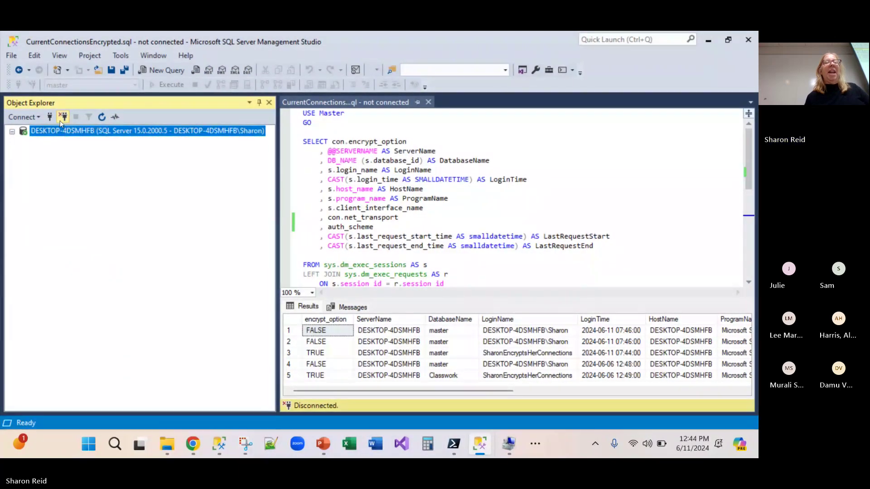
- Review the encryption choices for a new Database Engine connection and connect to DESKTOP-4DSMHFB with Windows Authentication and Optional encryption
left_click(27, 117)
left_click(37, 131)
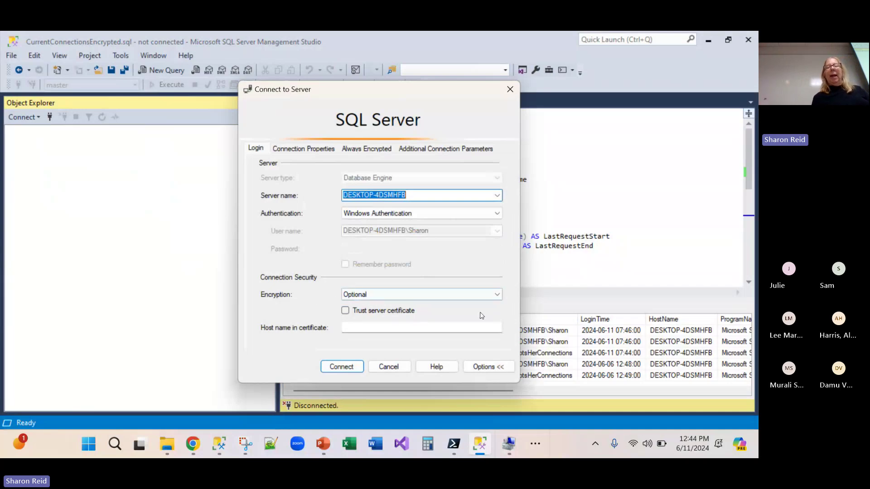
left_click(494, 294)
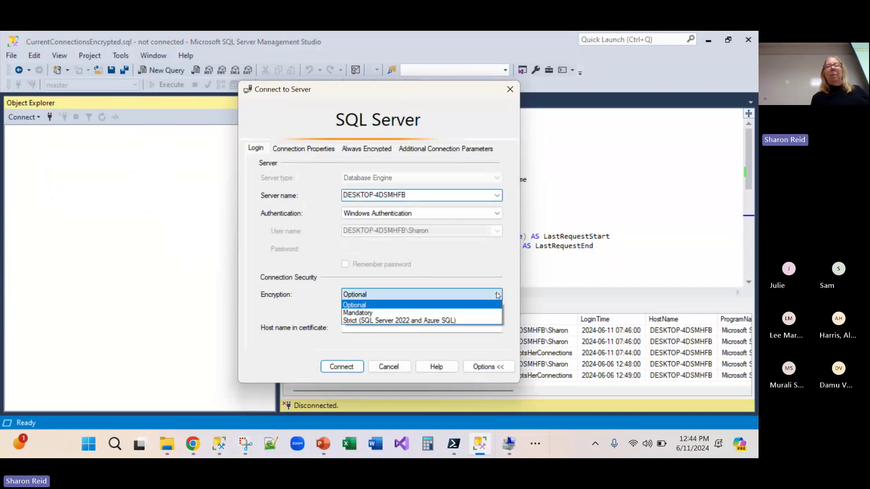
left_click(375, 312)
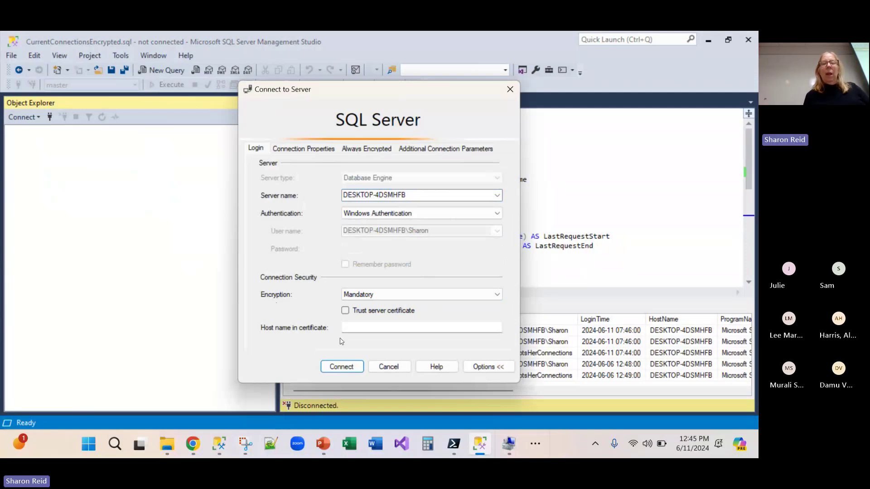
left_click(377, 296)
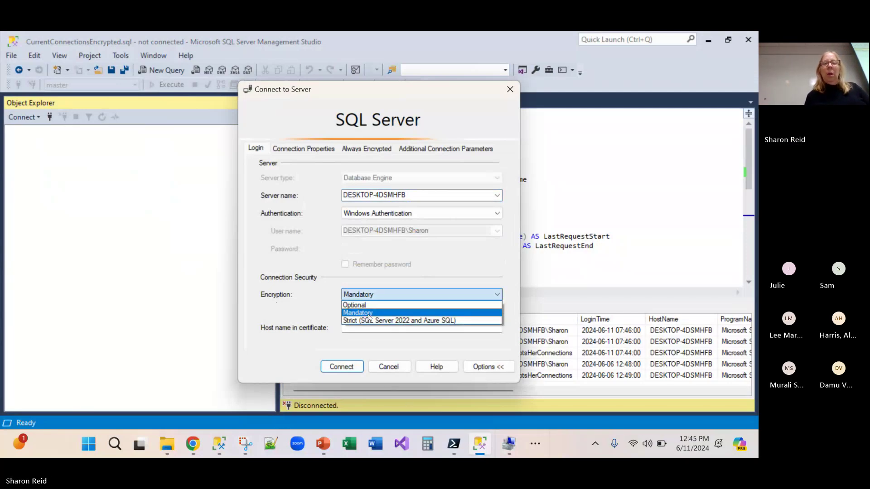
left_click(367, 307)
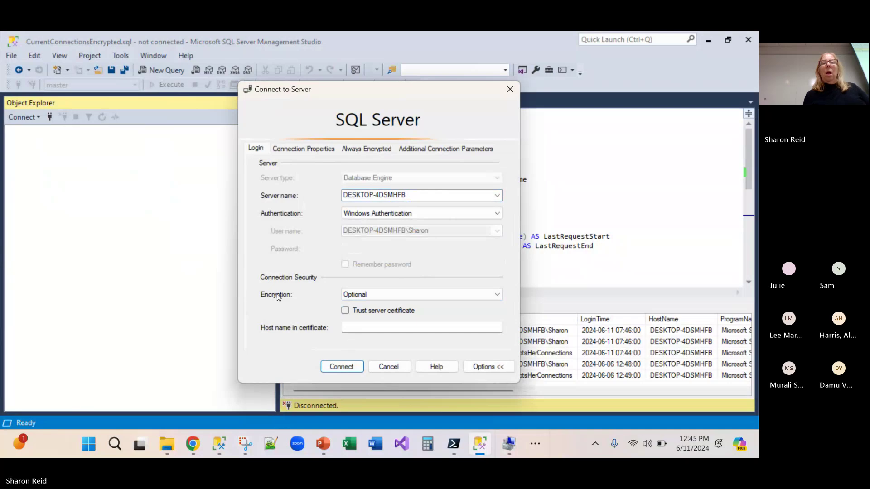
left_click(336, 368)
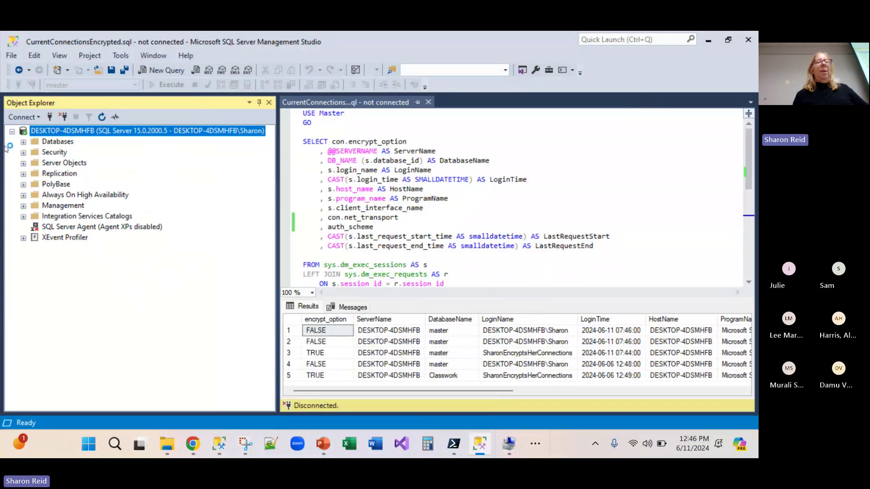
- Start a second Database Engine connection to DESKTOP-4DSMHFB using SQL Server Authentication and enter the SQL login's password
left_click(23, 117)
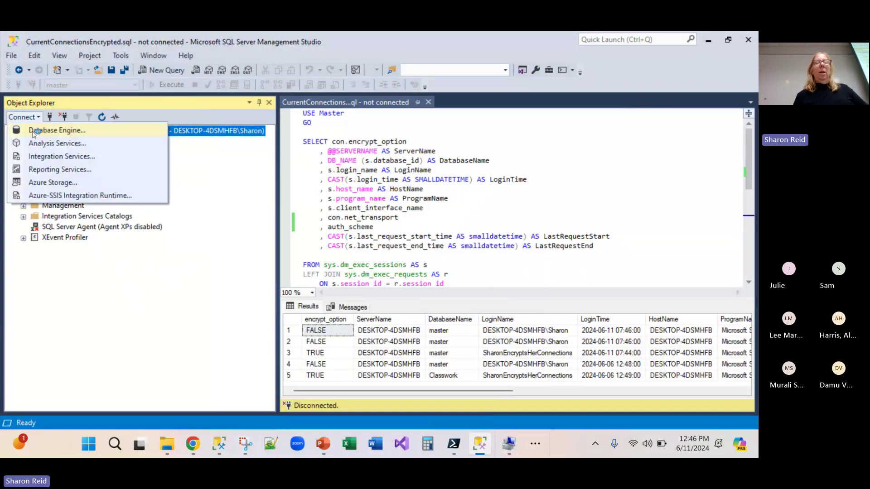
left_click(33, 131)
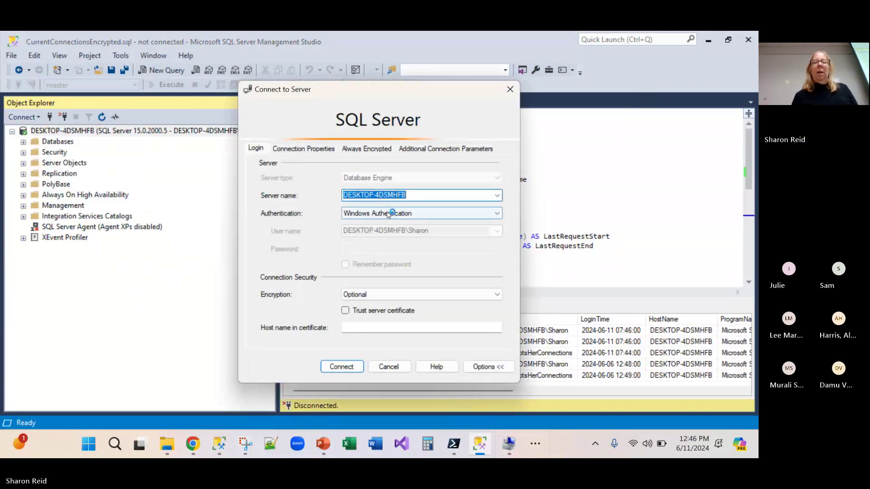
left_click(387, 213)
left_click(379, 231)
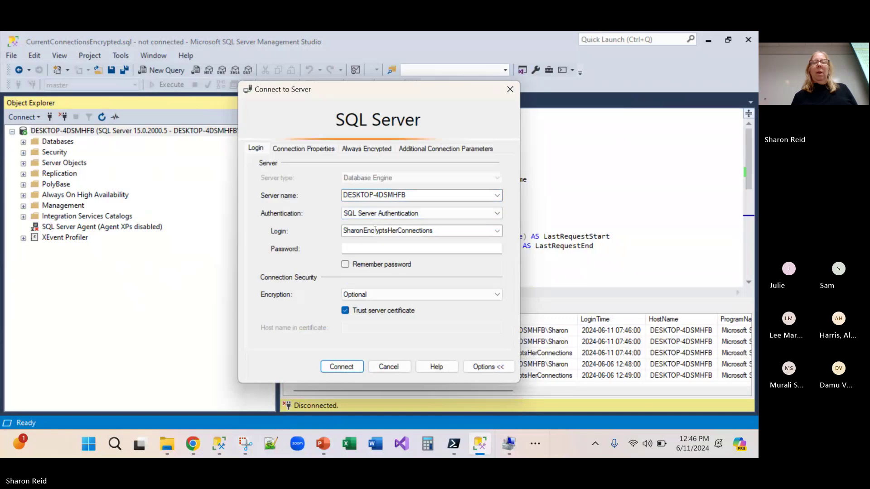
left_click(367, 253)
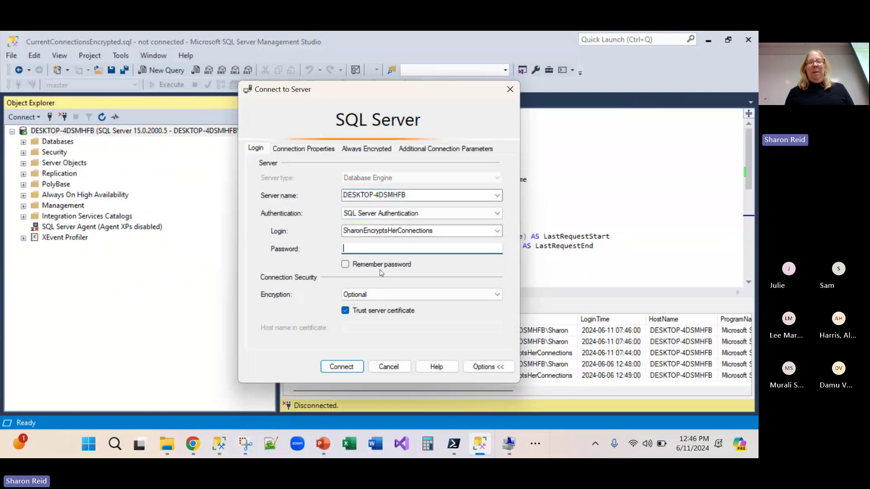
type("***")
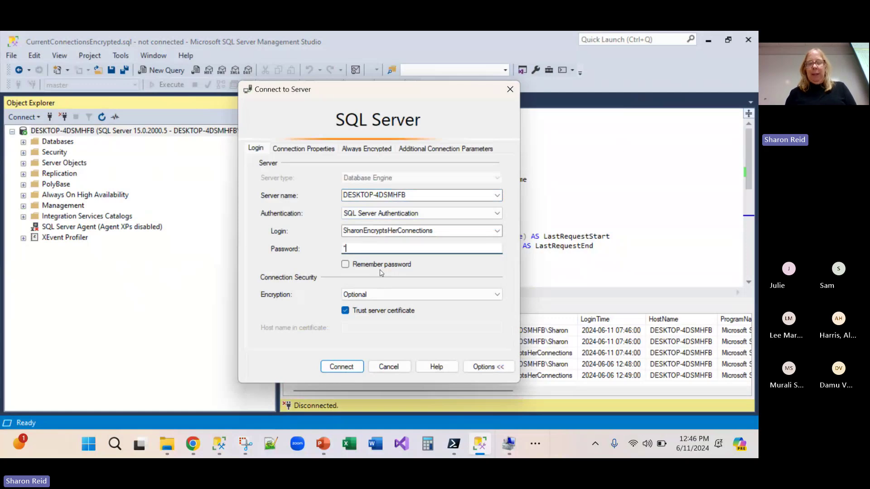
type("*")
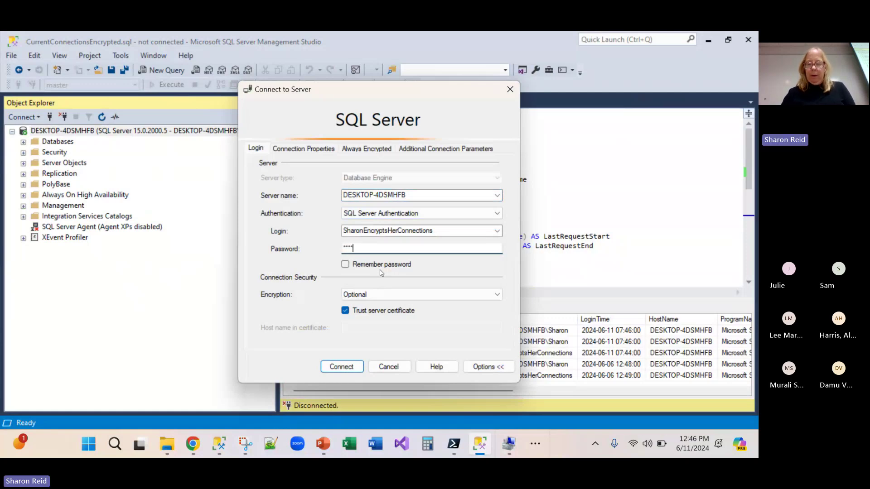
type("**")
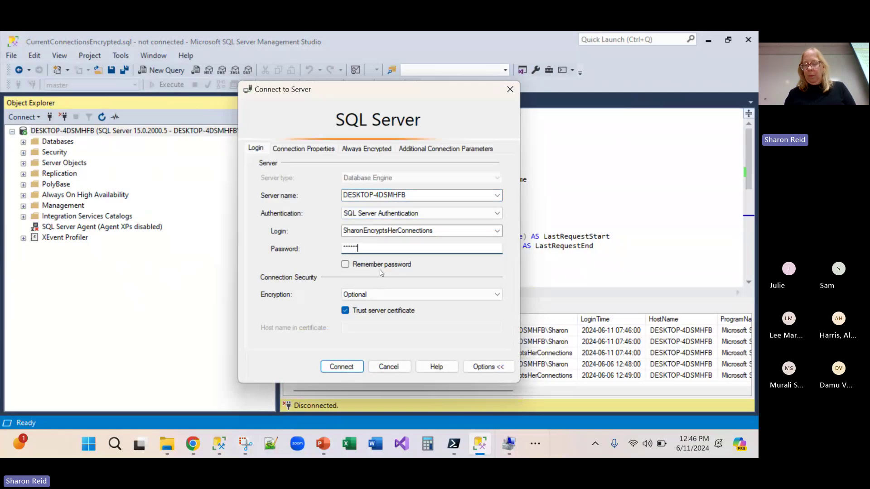
type("**")
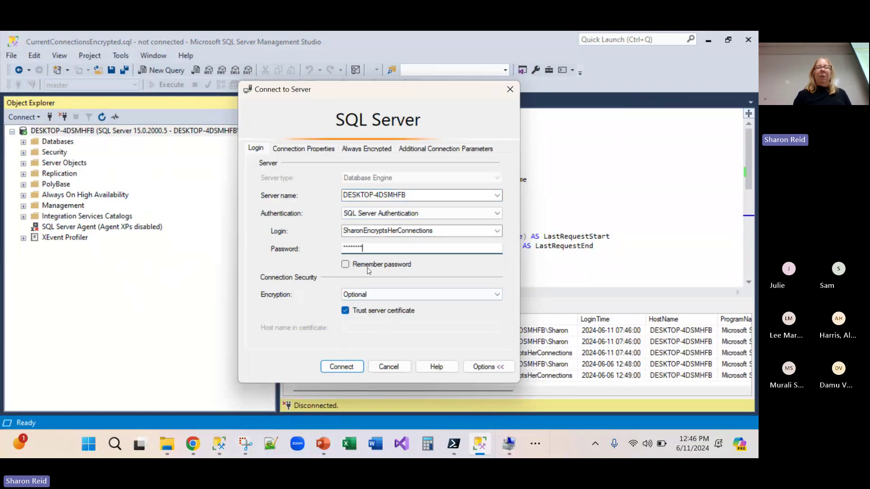
- Set the connection's encryption to Mandatory and try to connect without trusting the server certificate
left_click(363, 295)
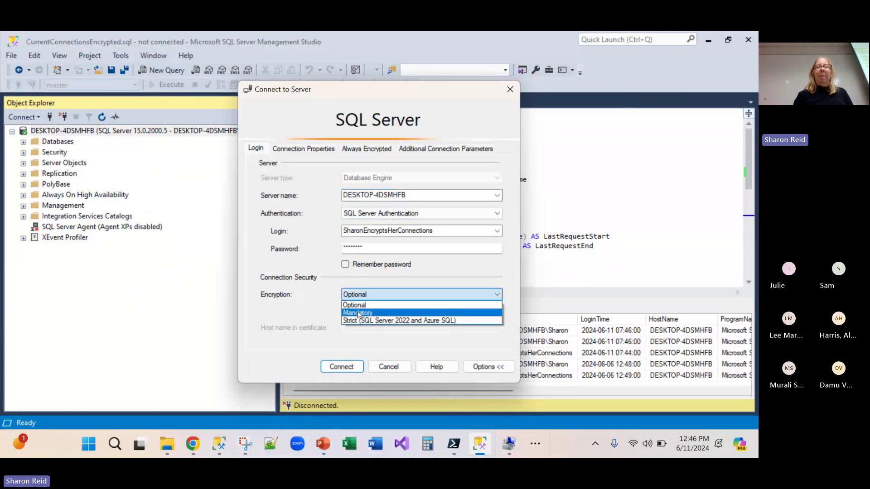
left_click(360, 314)
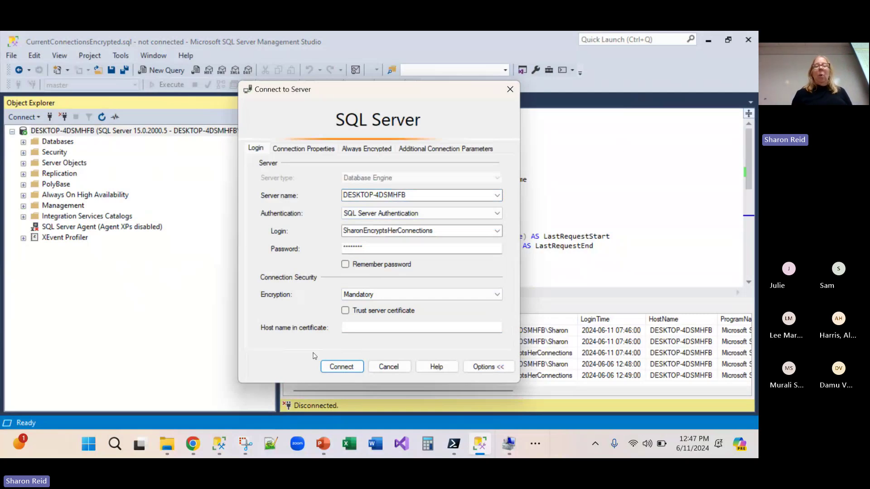
left_click(341, 366)
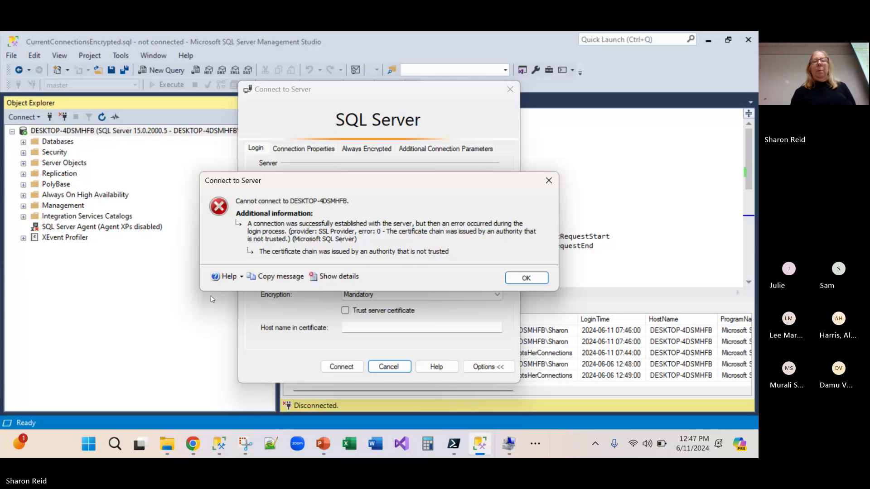
- Enable Trust server certificate and connect to DESKTOP-4DSMHFB with the SQL login
left_click(518, 279)
left_click(346, 310)
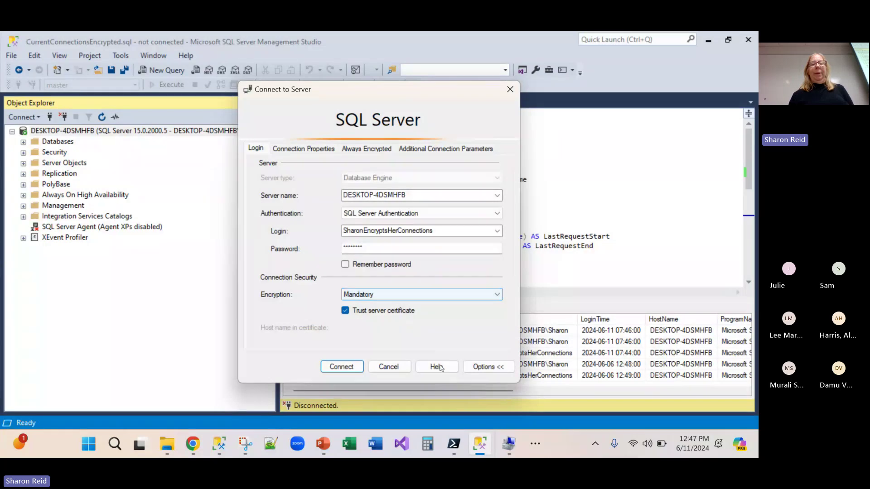
left_click(340, 368)
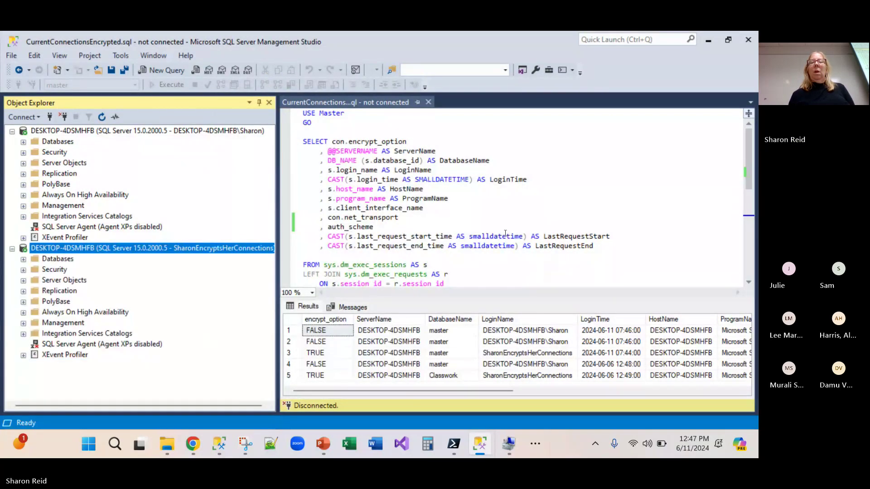
- Narrow Object Explorer to give the CurrentConnectionsEncrypted.sql query and its results more width
left_click(580, 198)
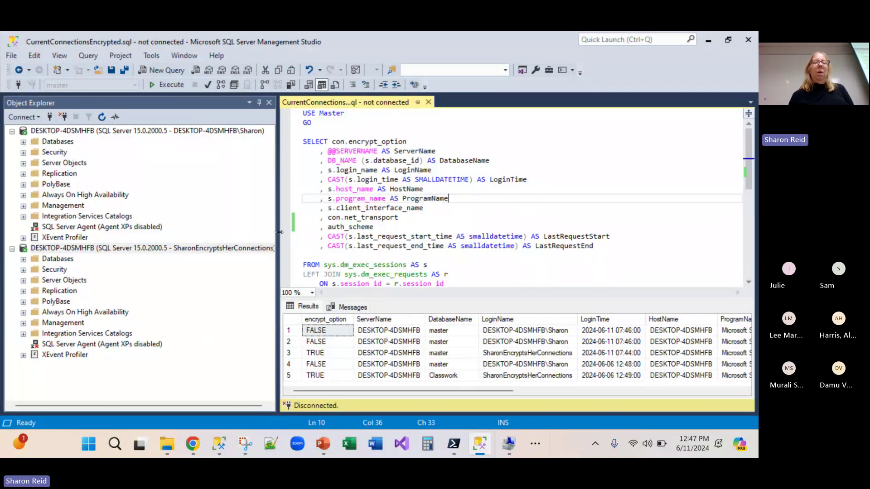
left_click_drag(279, 232, 156, 232)
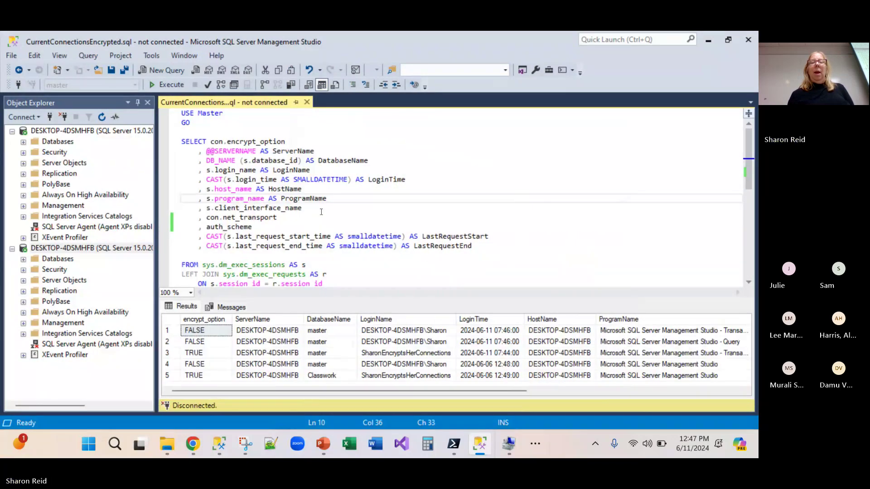
left_click(525, 227)
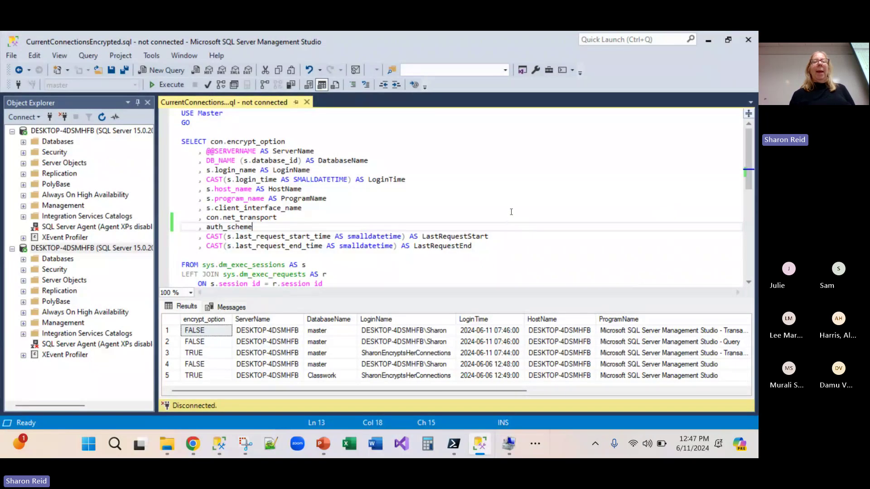
- Open the Database Engine connection dialog for the disconnected CurrentConnectionsEncrypted.sql query
right_click(511, 210)
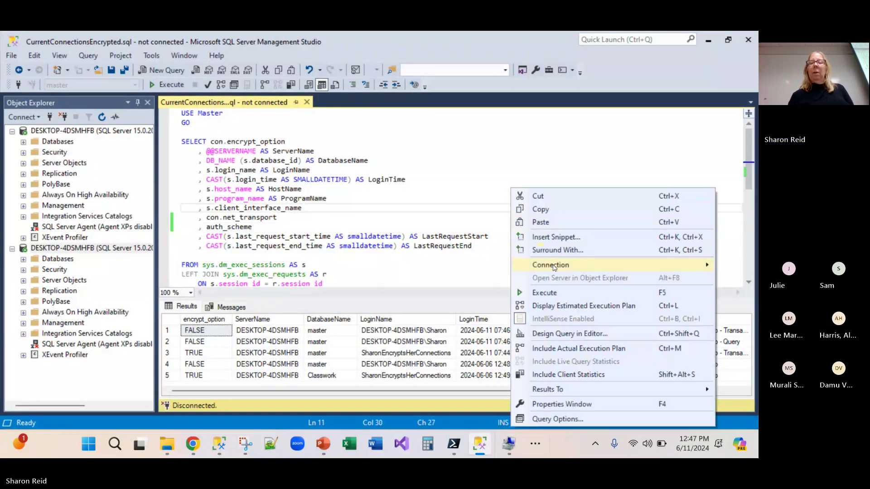
mouse_move(555, 267)
left_click(472, 266)
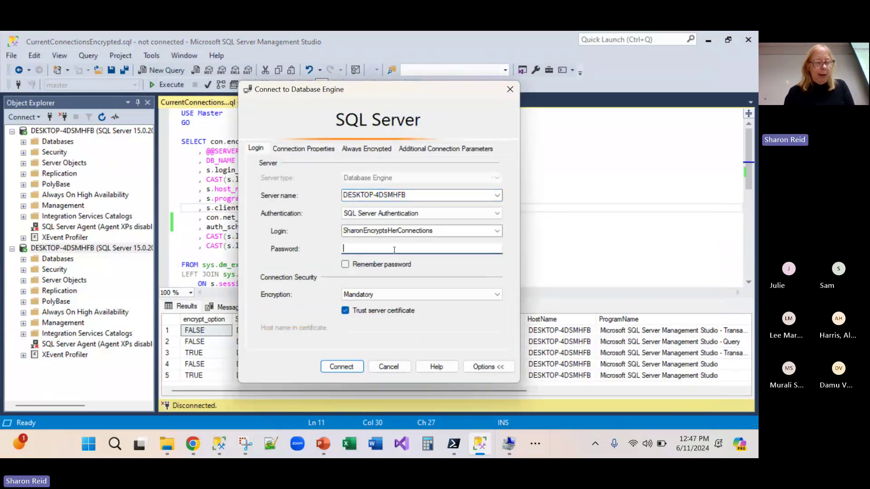
type("****")
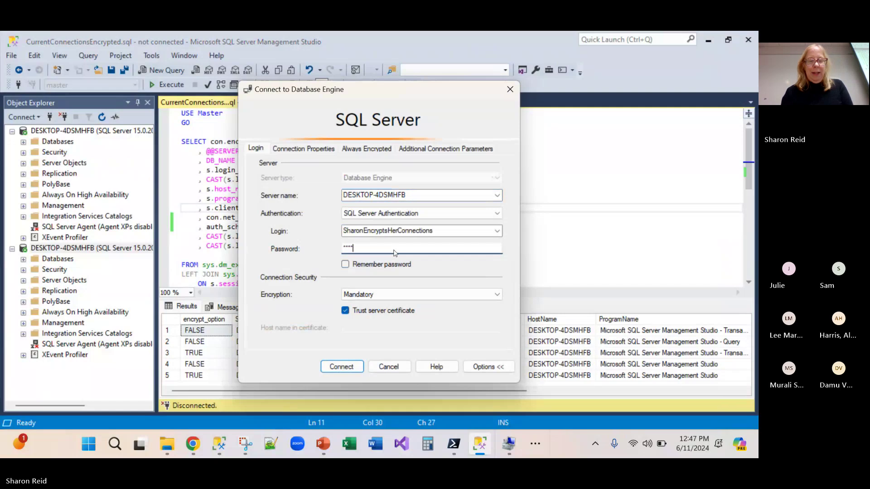
type("**")
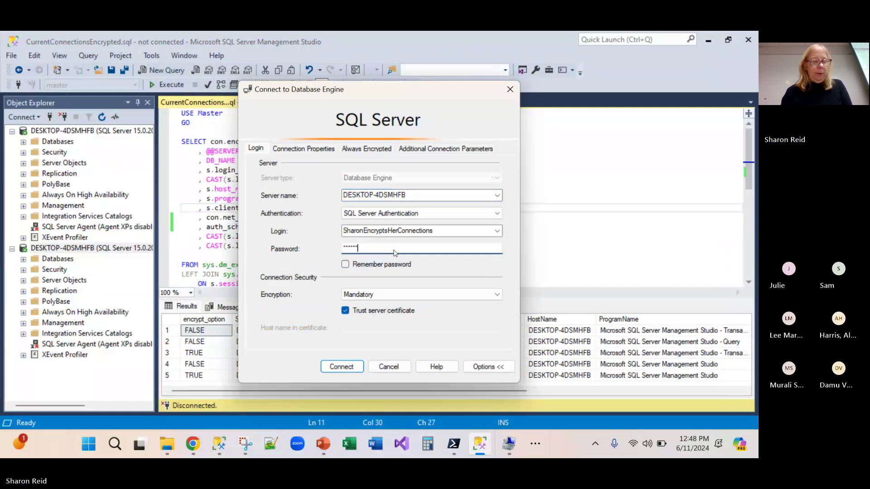
key("BackSpace")
key("BackSpace")
key("BackSpace")
key("BackSpace")
key("BackSpace")
key("BackSpace")
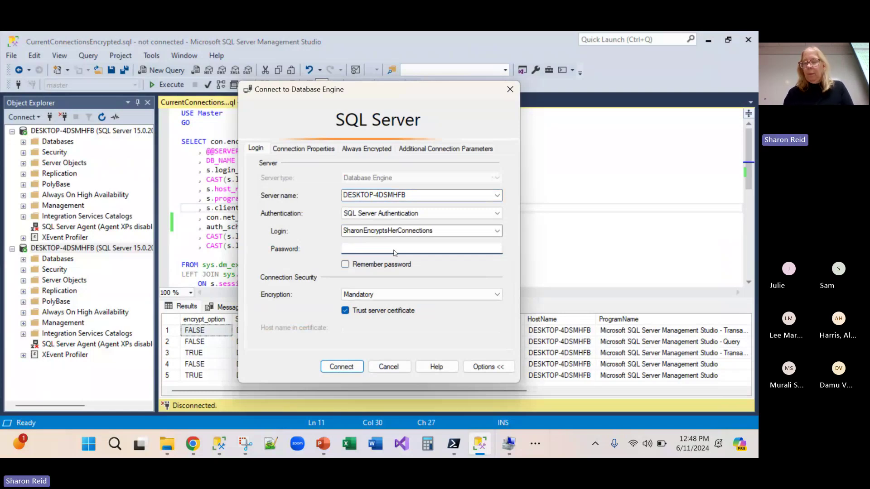
- Enter the SQL login's password and connect the query to DESKTOP-4DSMHFB with Mandatory encryption and the trusted server certificate
type("••••")
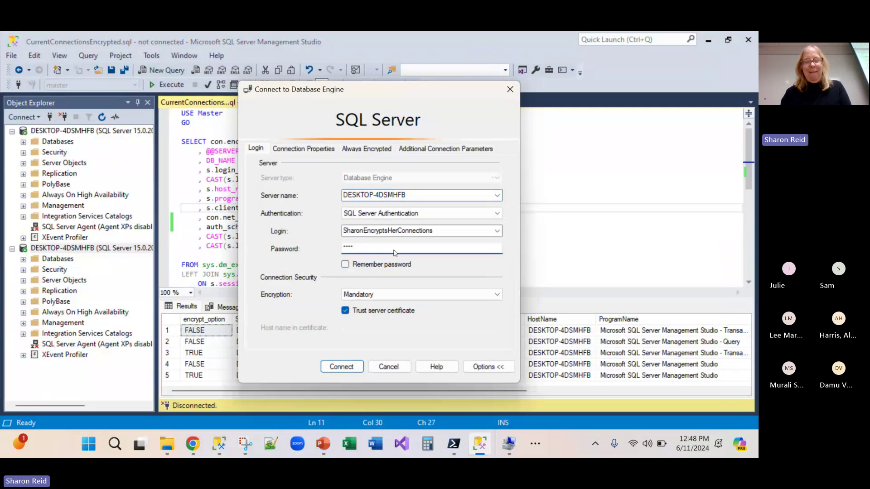
type("•")
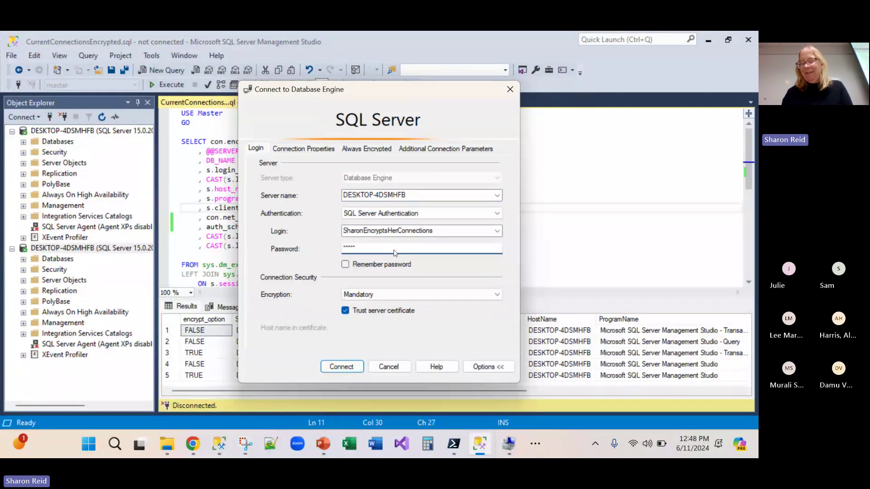
type("•••")
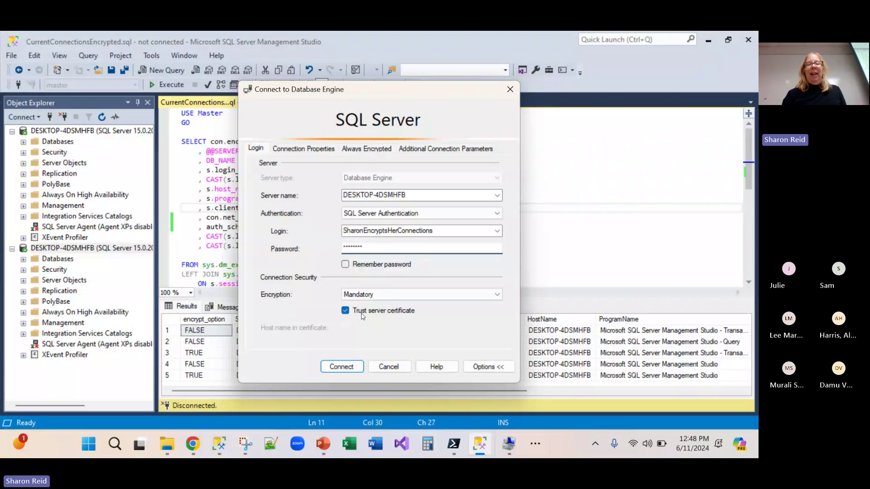
left_click(334, 368)
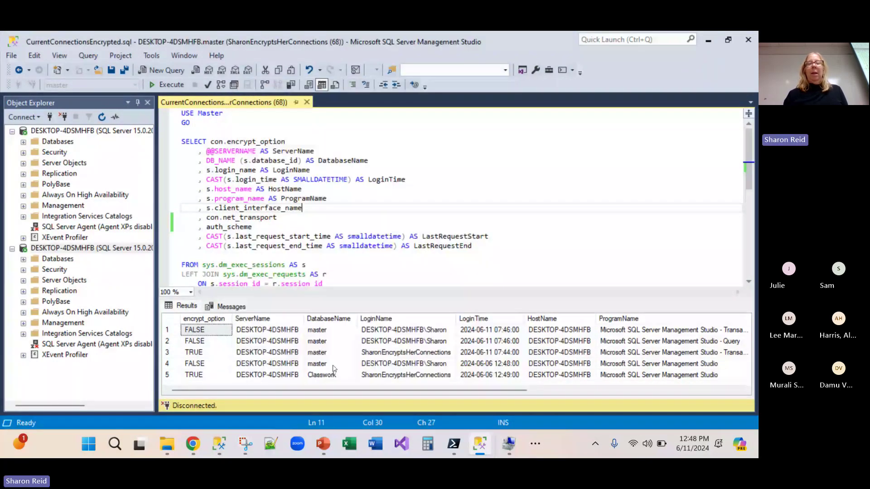
- Run the CurrentConnectionsEncrypted.sql query and examine the encrypt_option, net_transport and auth_scheme of the listed connections
left_click(523, 245)
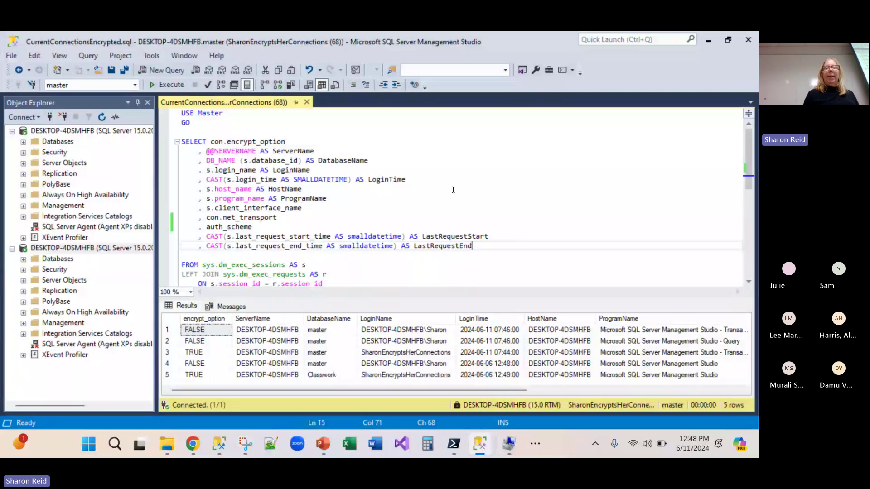
key("F5")
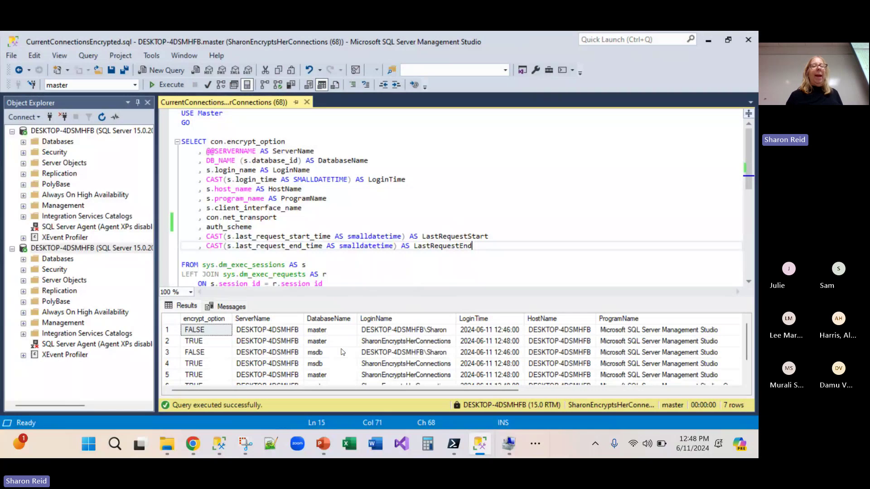
left_click(38, 131)
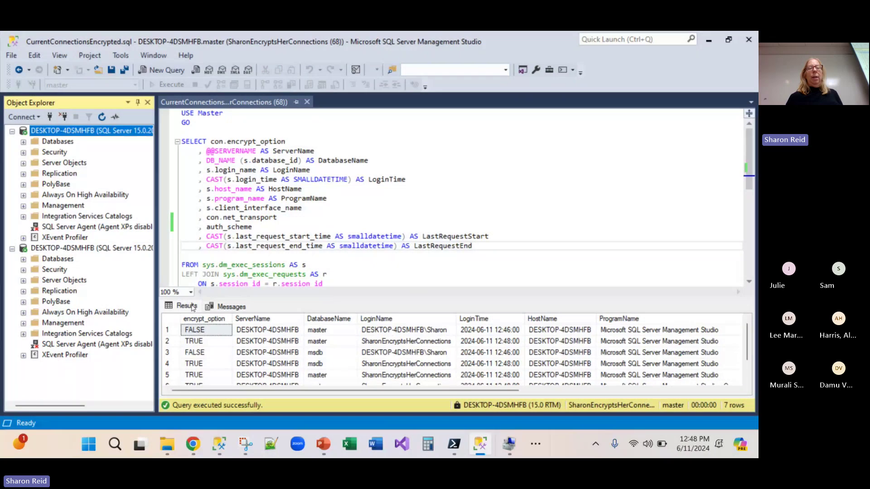
left_click(193, 332)
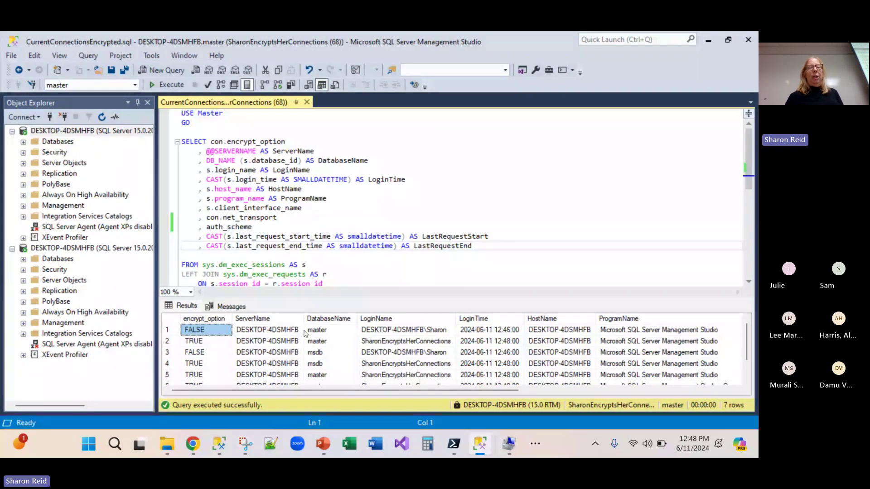
left_click(211, 341)
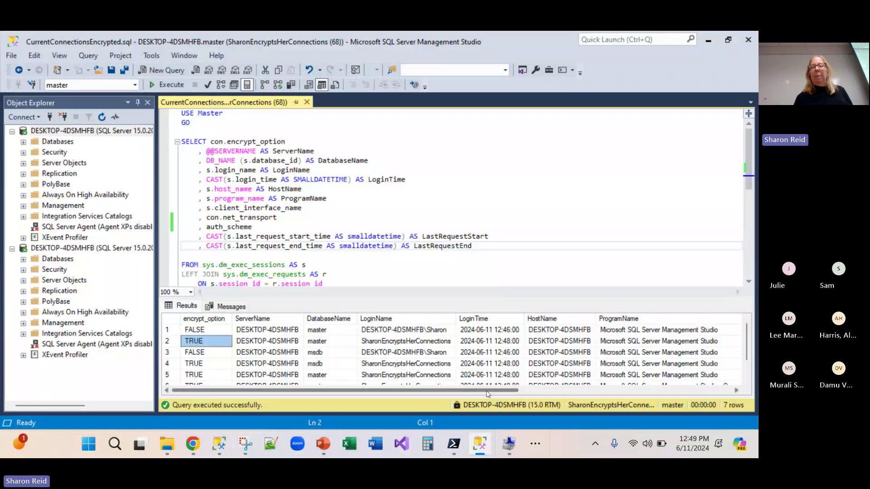
left_click_drag(486, 391, 737, 349)
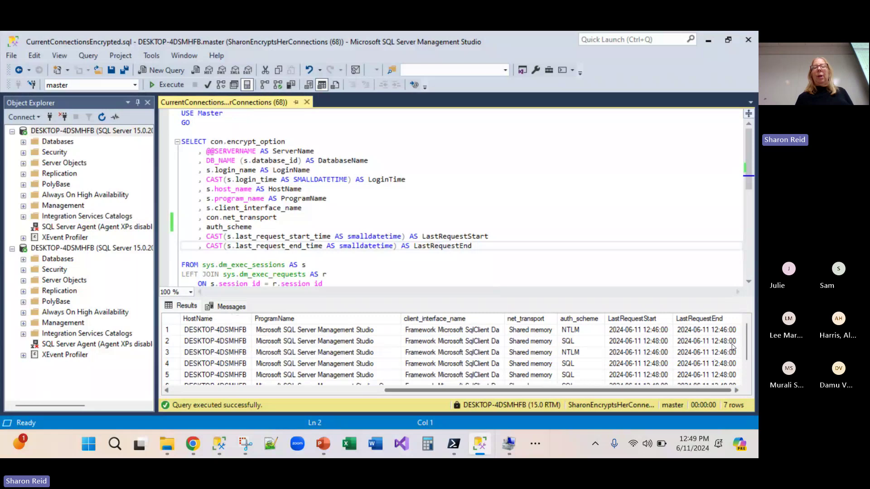
left_click_drag(673, 390, 459, 373)
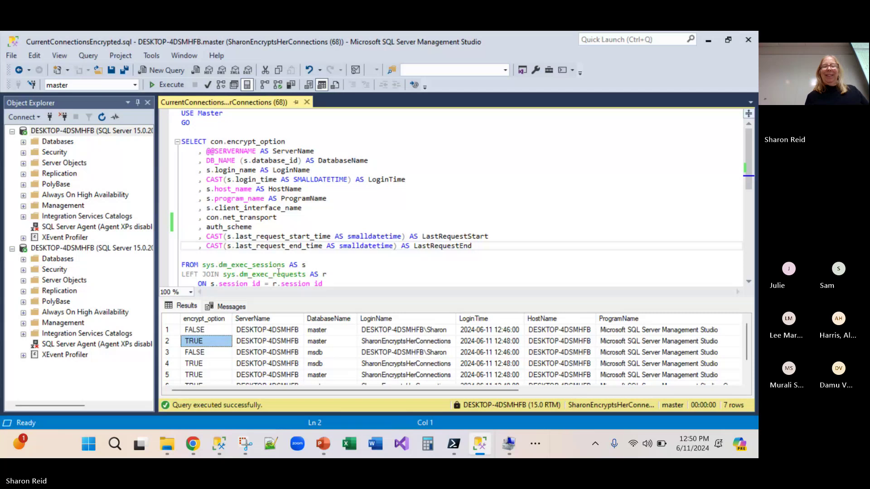
- Switch to the EncryptThoseConnections! presentation in PowerPoint and review the slides from SSMS 18 or 19 through Contact info
mouse_move(323, 447)
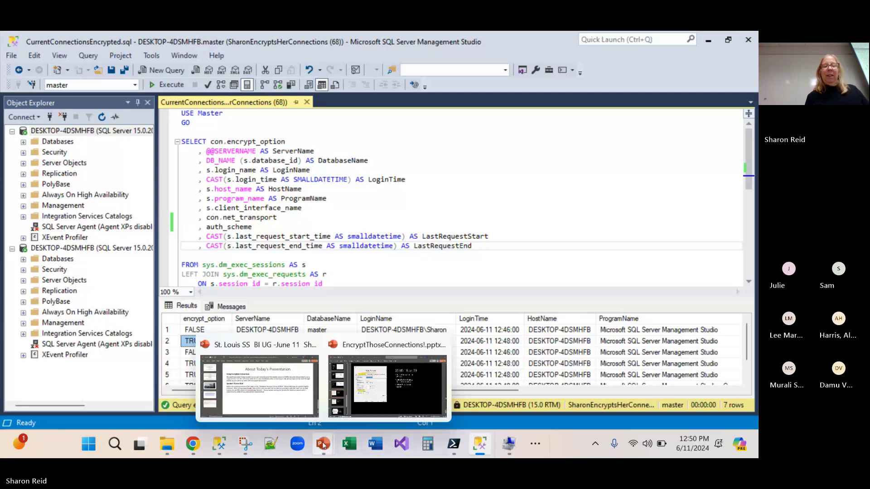
left_click(396, 391)
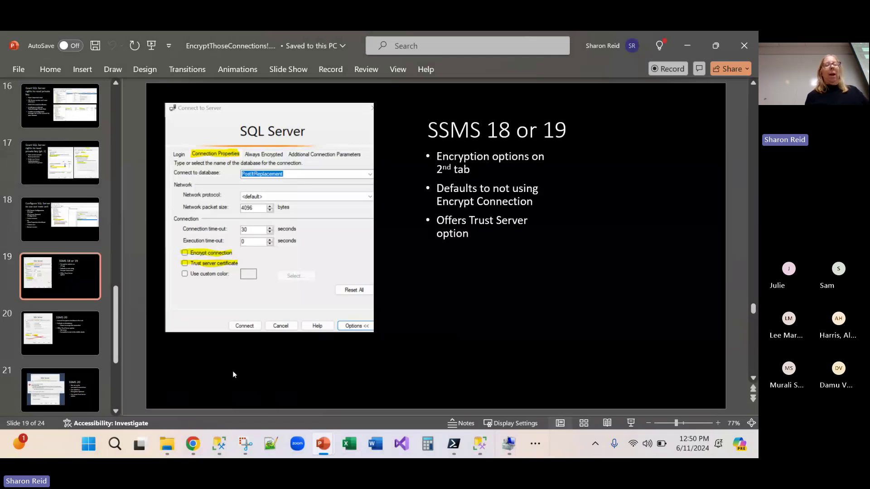
left_click(40, 323)
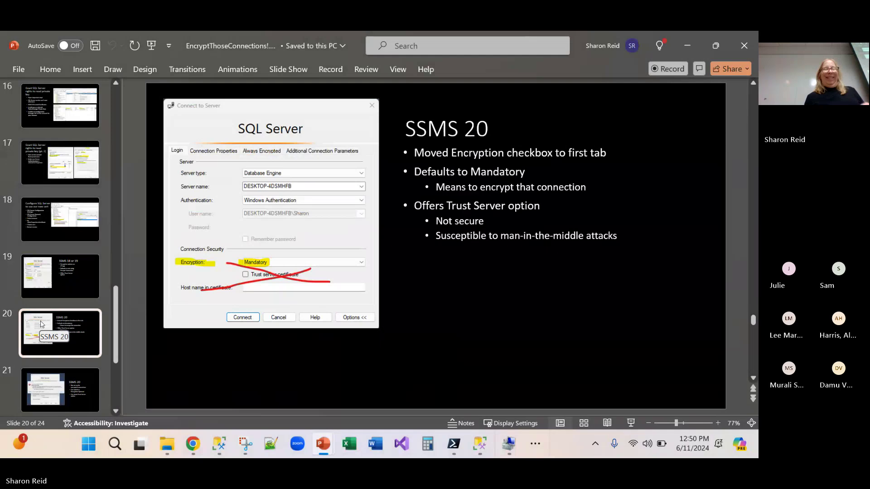
left_click(45, 383)
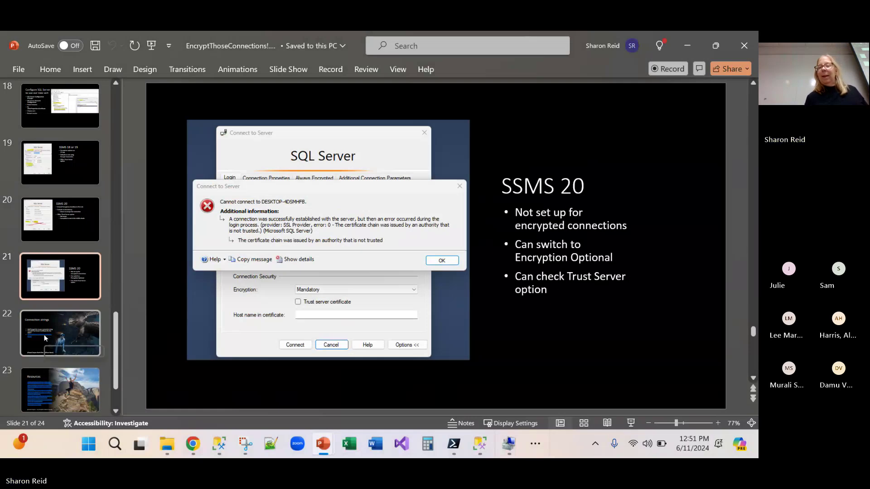
left_click(44, 335)
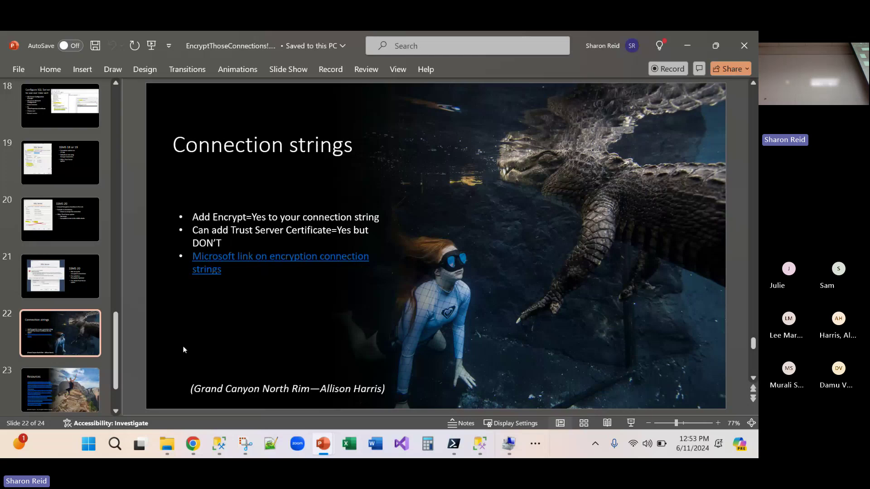
left_click(51, 396)
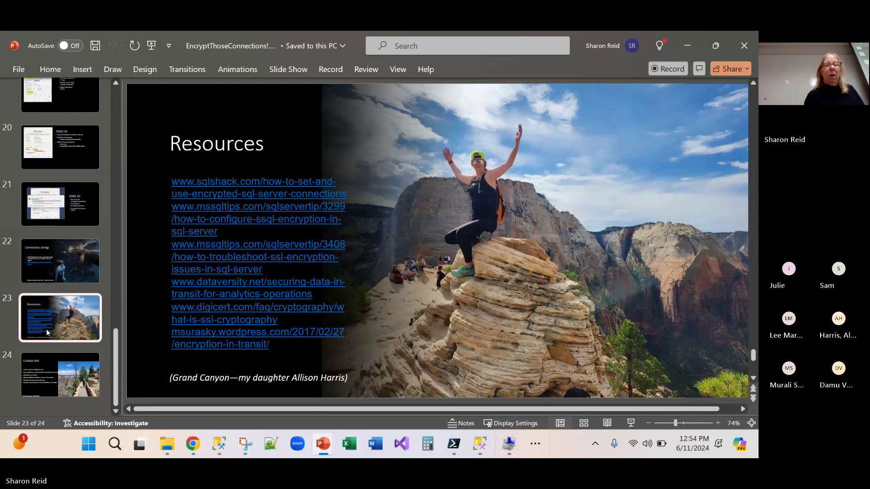
left_click(38, 364)
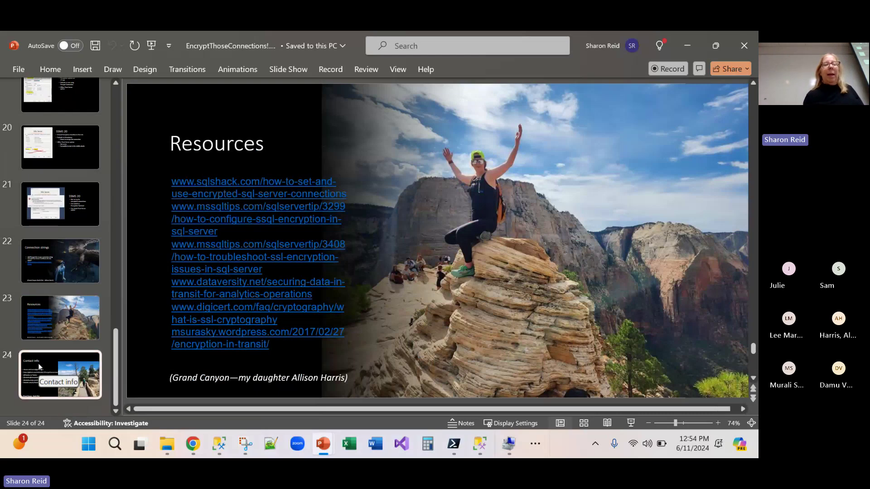
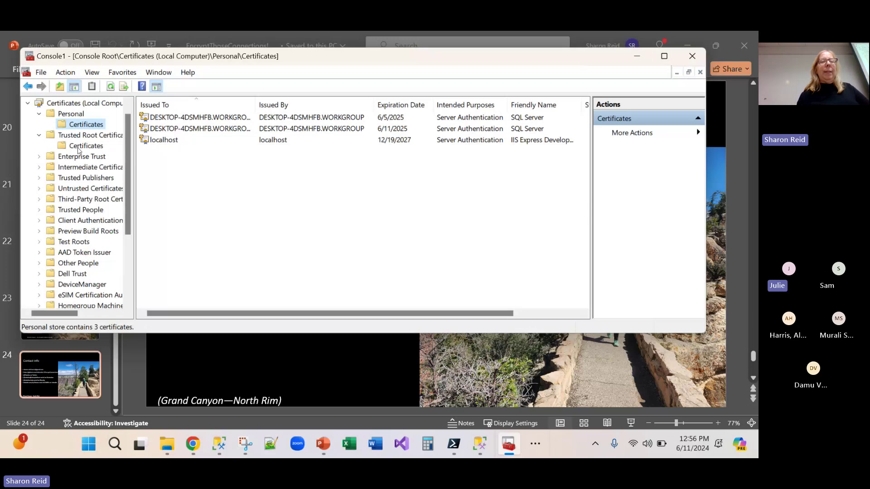
- In the Certificates console, look through the local computer's Trusted Root Certification Authorities certificates
left_click(77, 146)
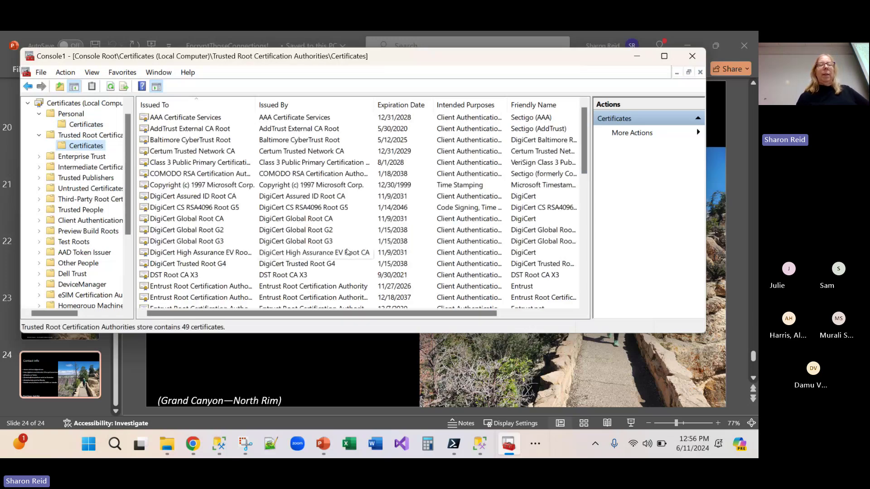
scroll(356, 250, "down", 10)
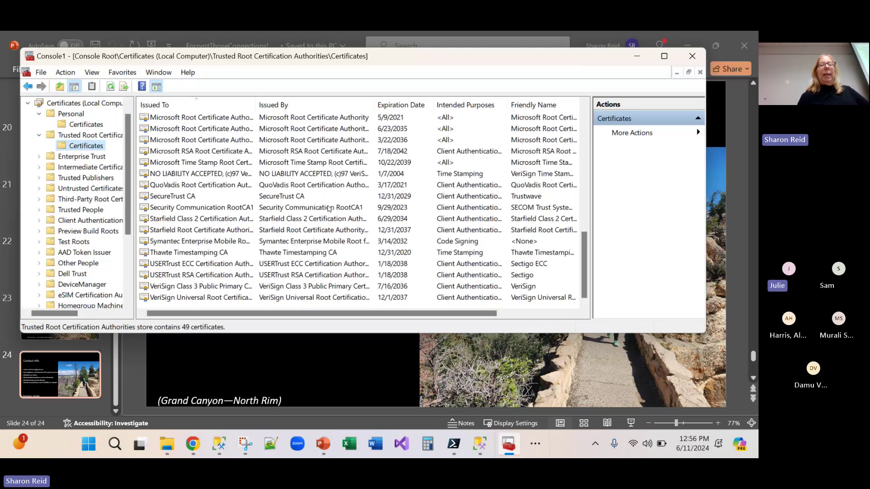
scroll(329, 209, "up", 8)
scroll(329, 208, "up", 2)
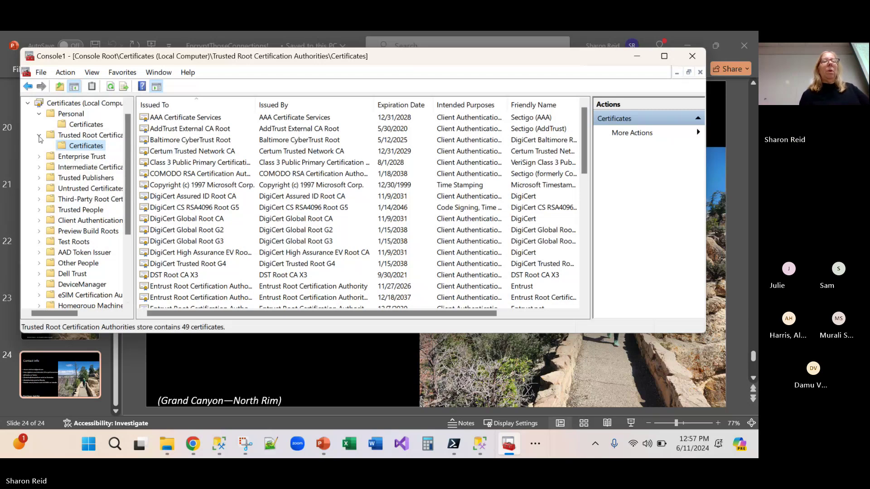
- Open the private key permissions of the personal SQL Server certificate expiring 6/11/2025
left_click(65, 125)
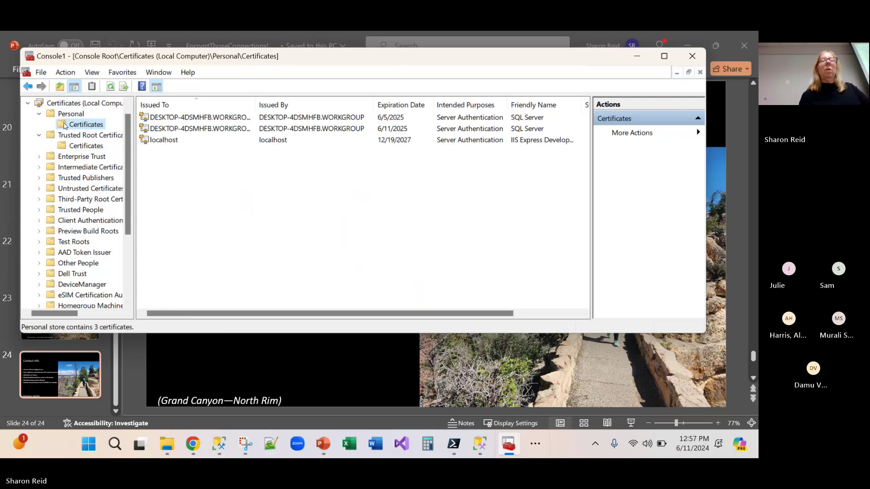
left_click(207, 129)
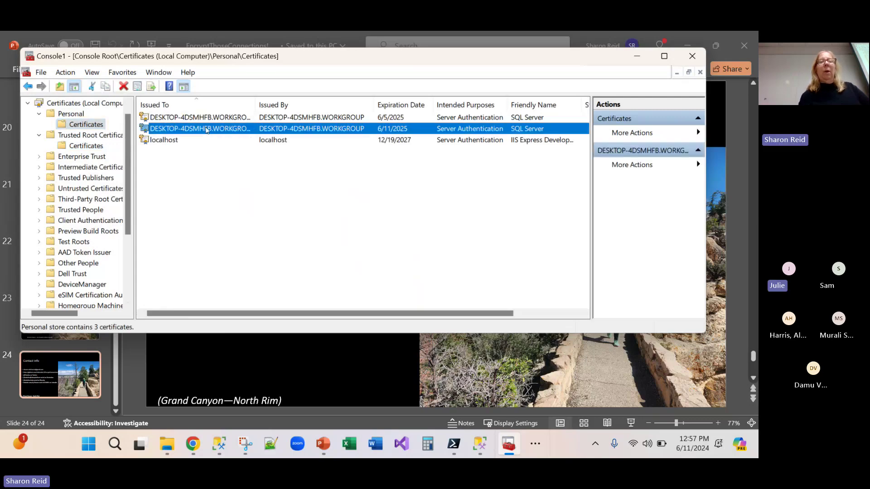
right_click(206, 130)
mouse_move(248, 155)
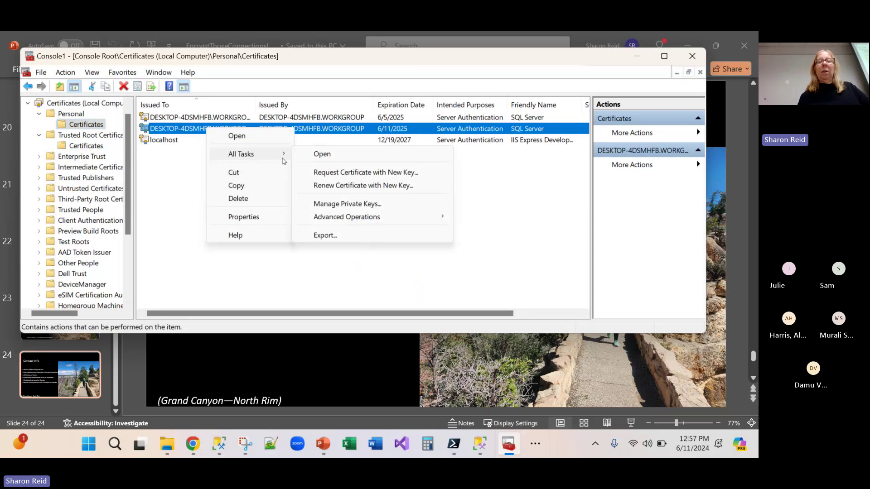
left_click(340, 206)
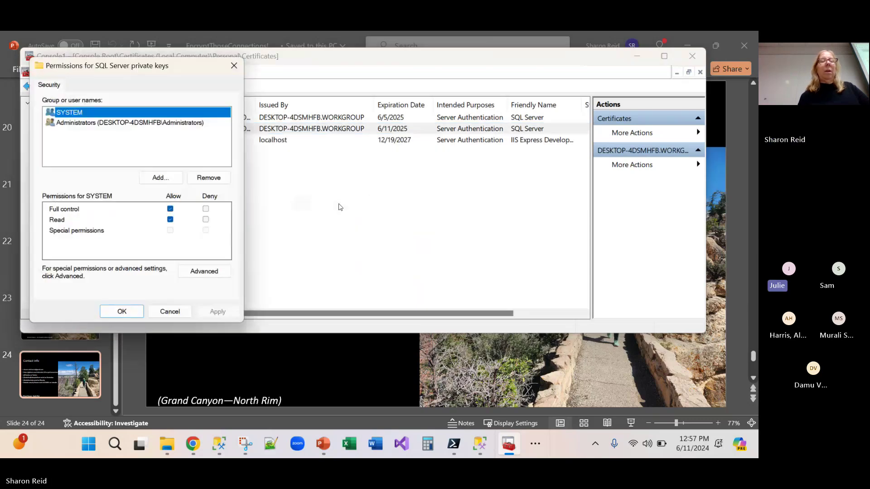
- Enter NT SERVICE\MSSQLSERVER as the account to add to the certificate's private key permissions and check the name
left_click(160, 177)
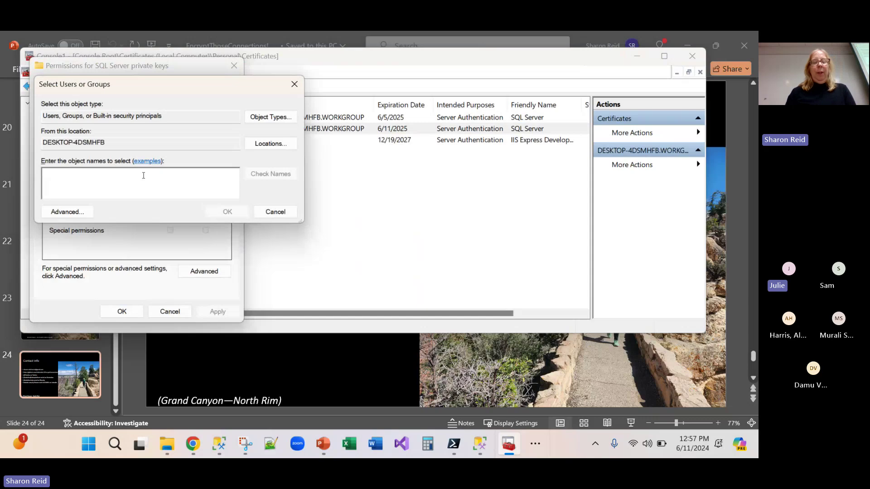
type("NT")
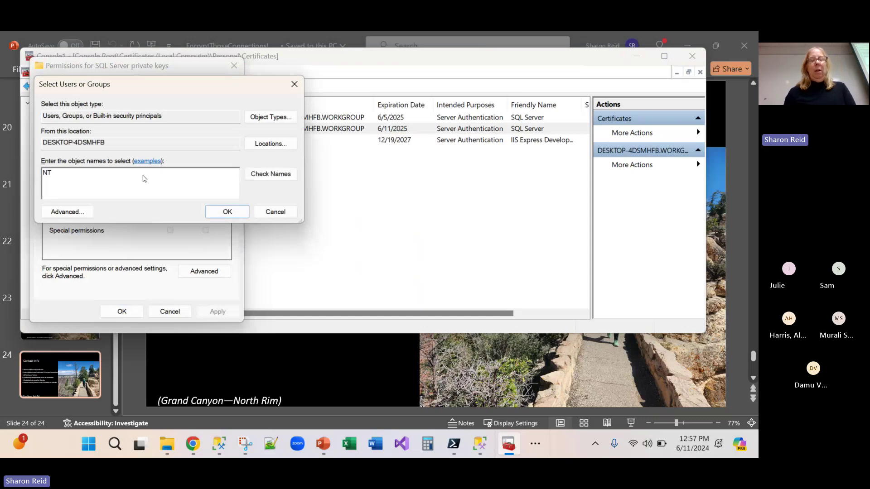
type("SERVI")
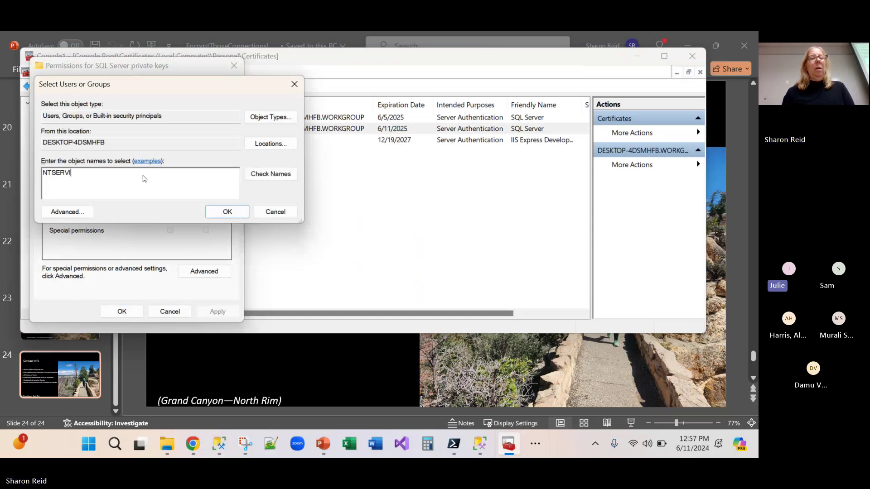
type("CE\\")
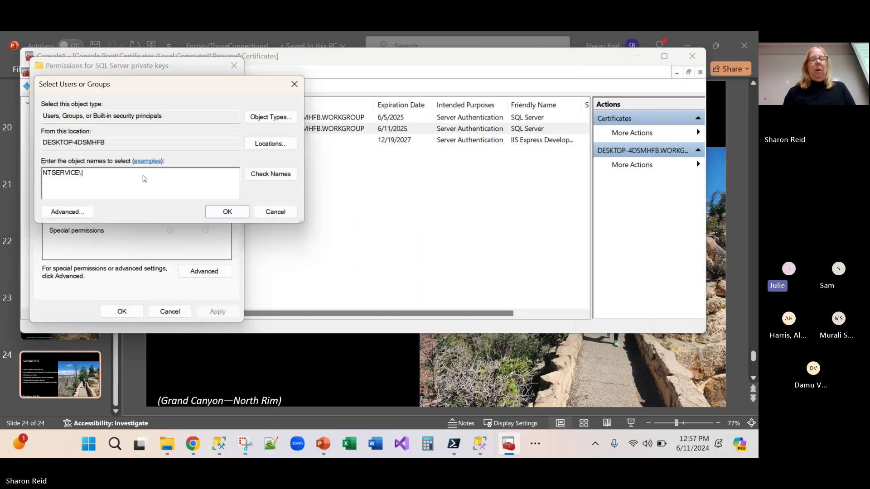
type("MSSQL")
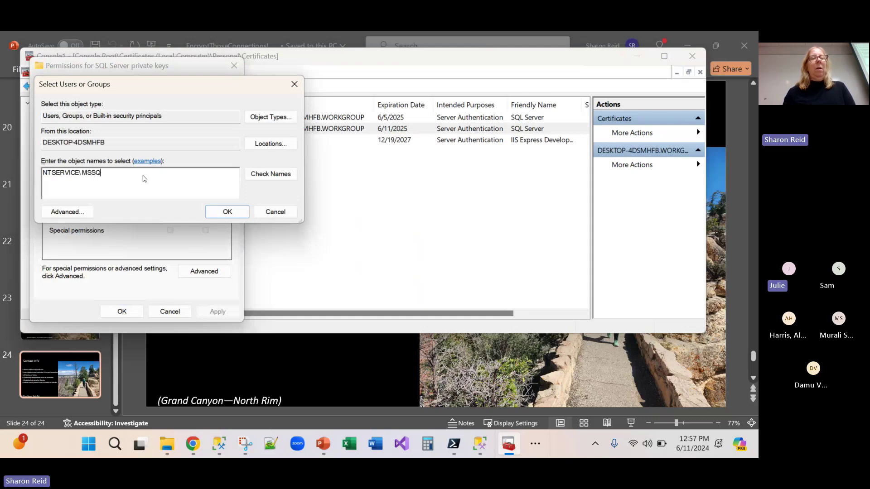
key("BackSpace")
key("BackSpace")
key("BackSpace")
key("BackSpace")
key("BackSpace")
key("BackSpace")
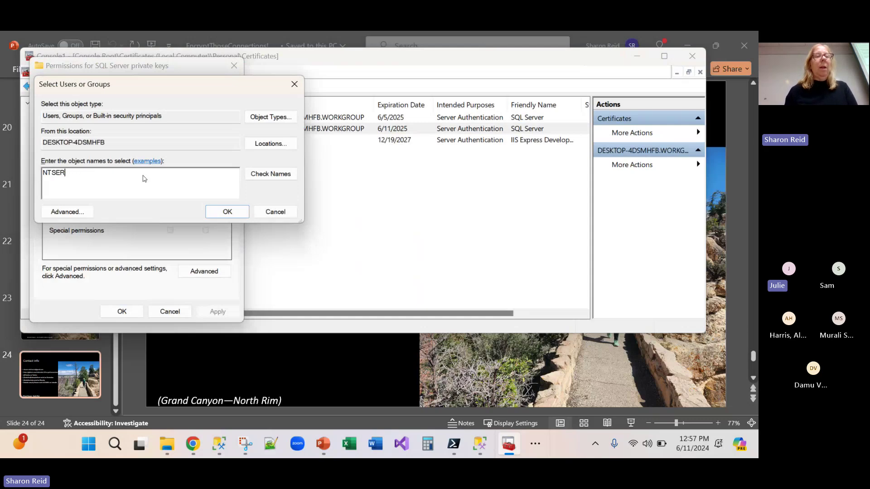
key("BackSpace")
key("BackSpace")
key("BackSpace")
type("S")
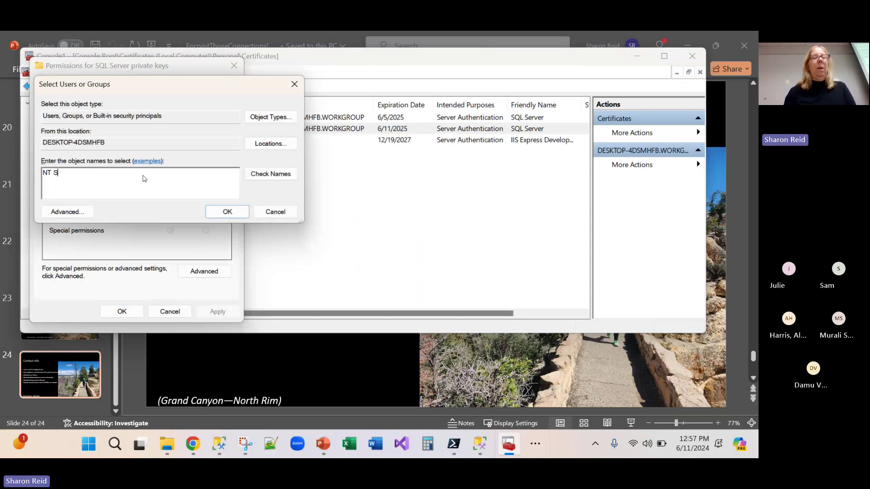
type("er")
key("BackSpace")
key("BackSpace")
key("BackSpace")
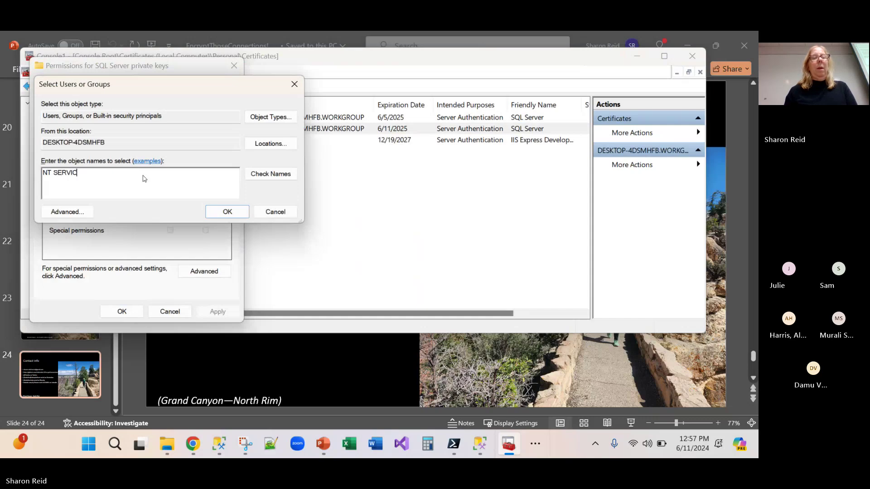
type("ERVICE\\MS")
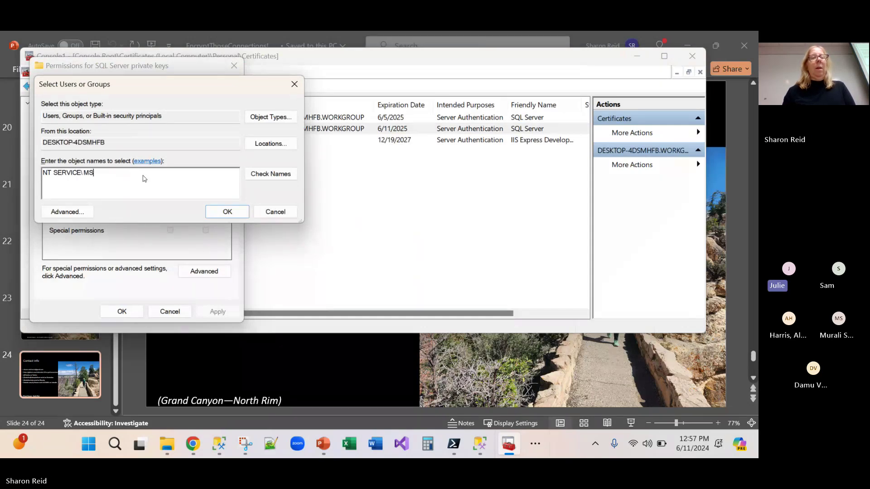
type("SQLSER")
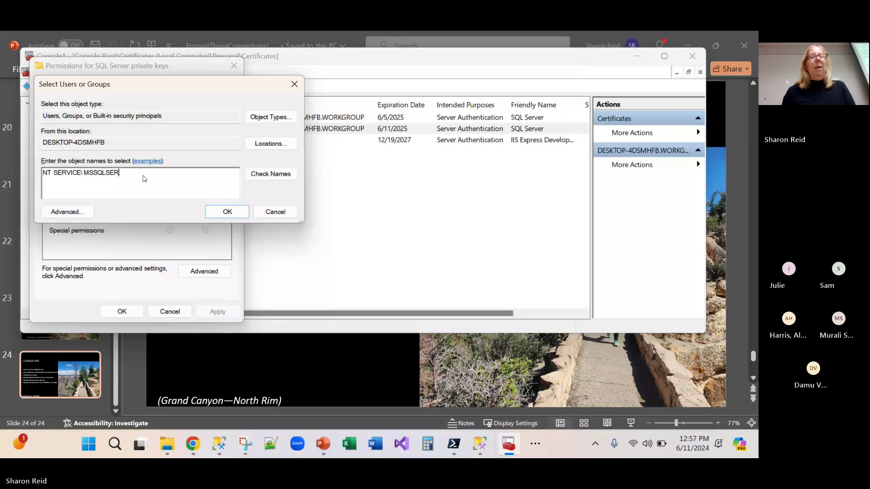
type("VER")
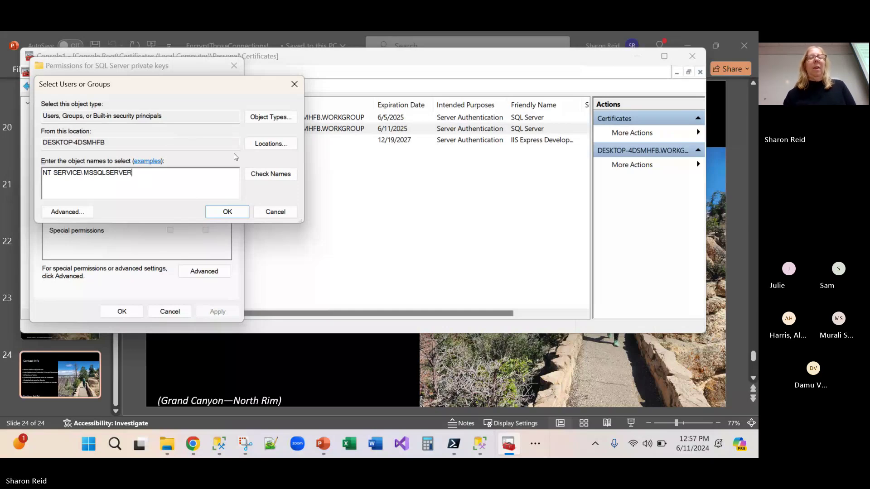
left_click(250, 171)
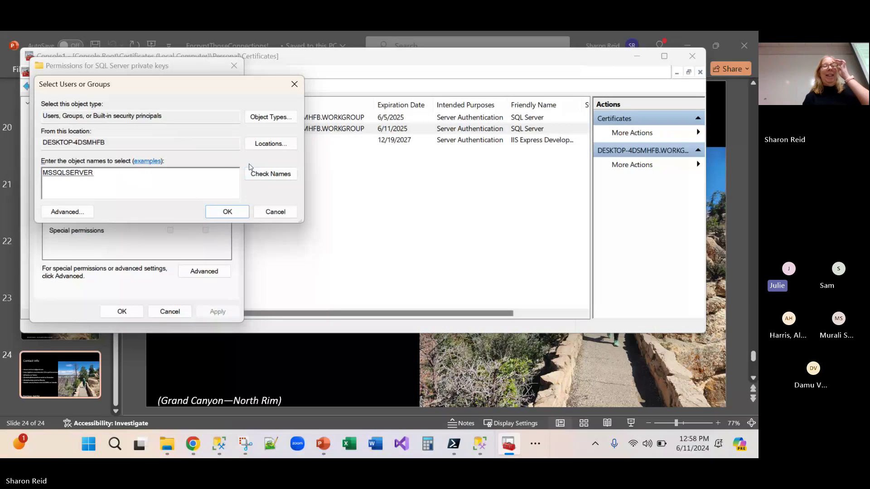
- Add the MSSQLSERVER account with Full control and Read allowed, and save the private key permissions
left_click(221, 212)
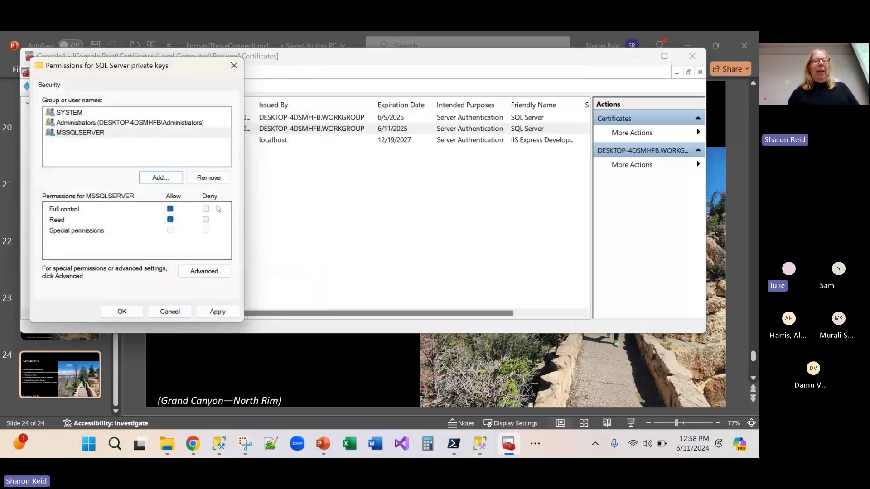
left_click(68, 133)
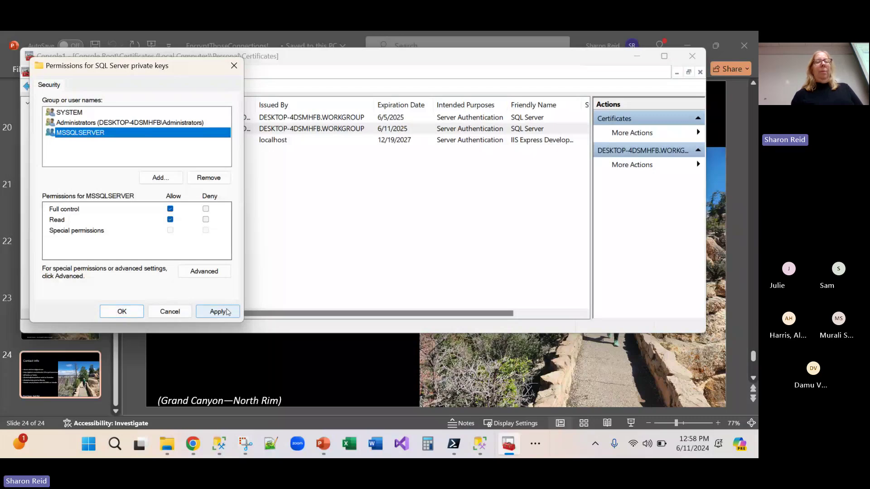
left_click(121, 311)
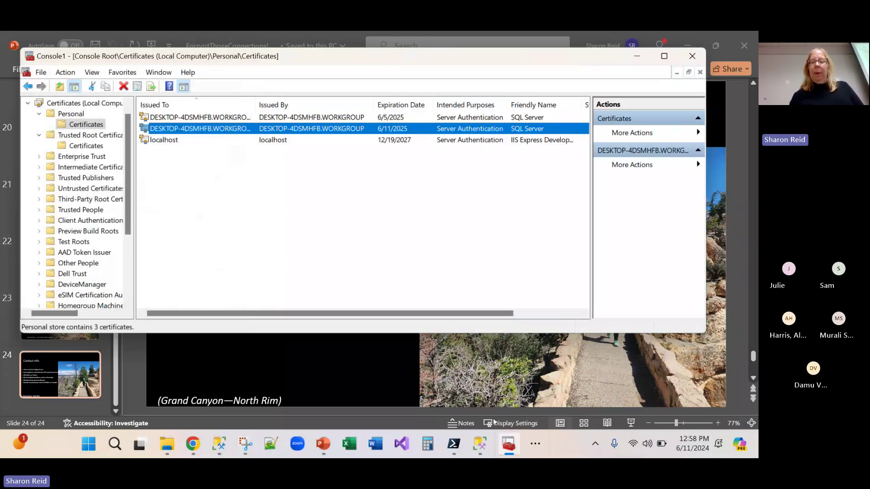
- Switch to Computer Management and open the properties of Protocols for MSSQLSERVER under SQL Server Network Configuration
left_click(536, 445)
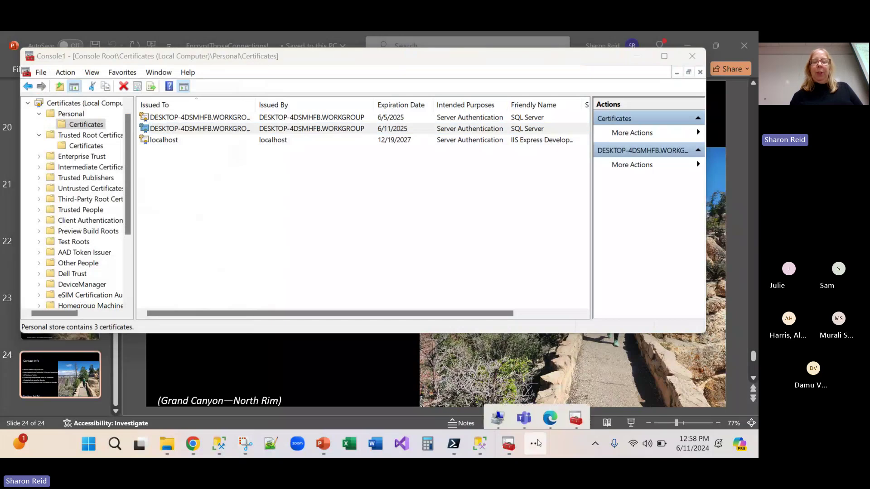
left_click(497, 408)
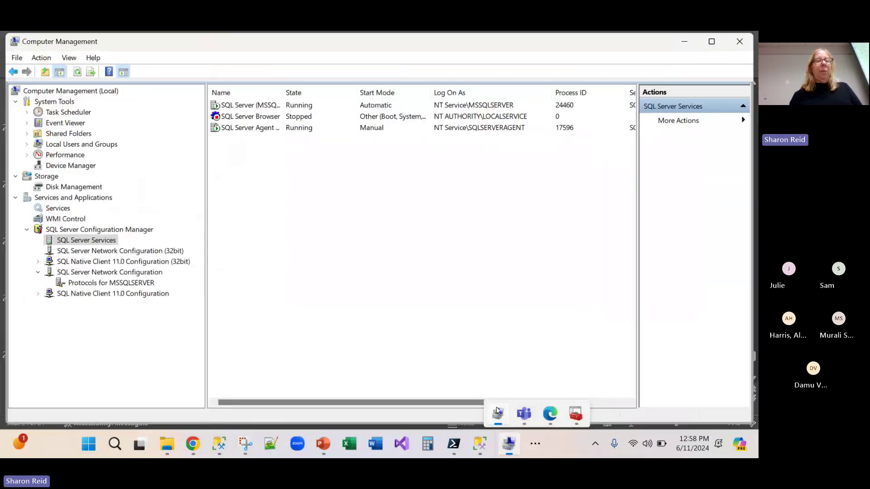
left_click(83, 285)
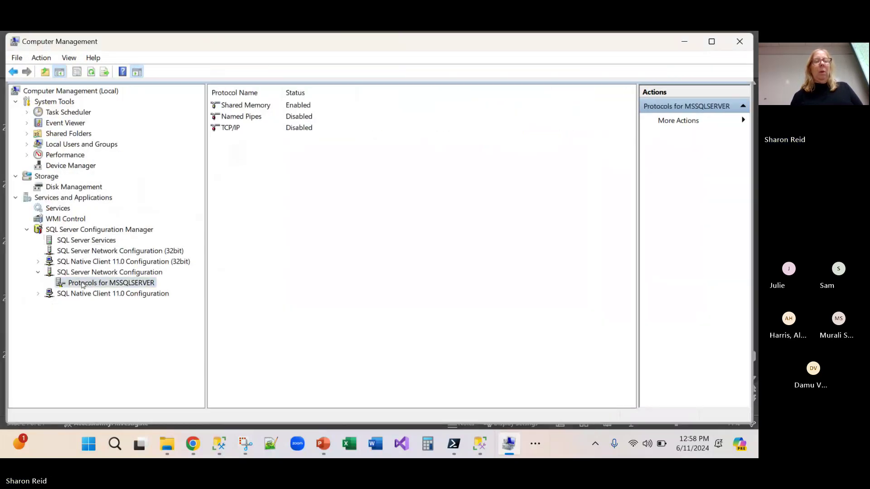
right_click(84, 285)
mouse_move(122, 312)
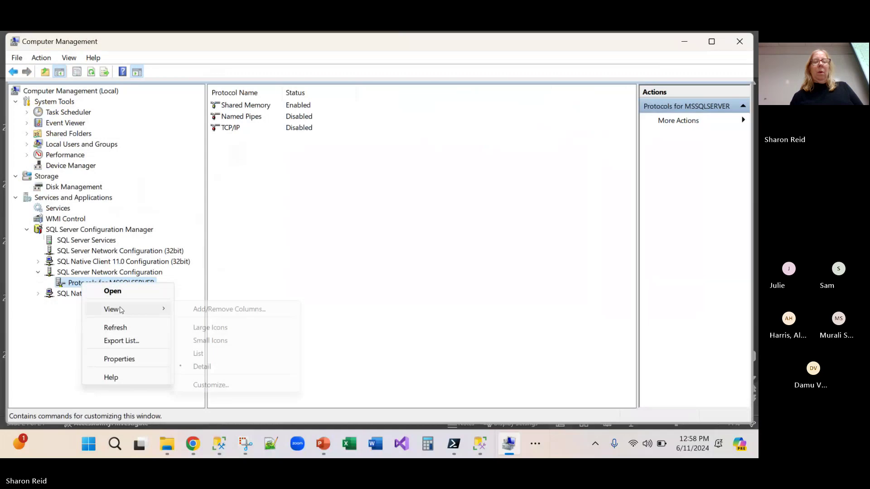
left_click(125, 362)
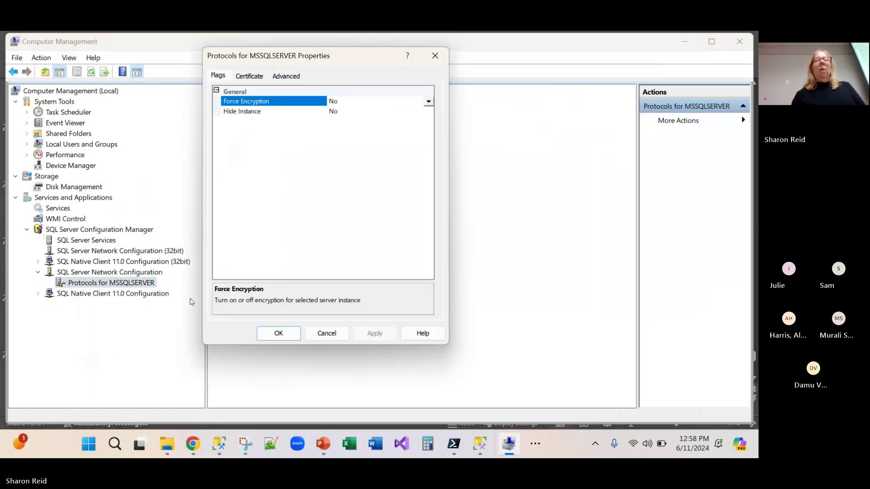
- Assign the SQL Server certificate expiring 6/11/2025 to the MSSQLSERVER protocols and save the change
left_click(247, 76)
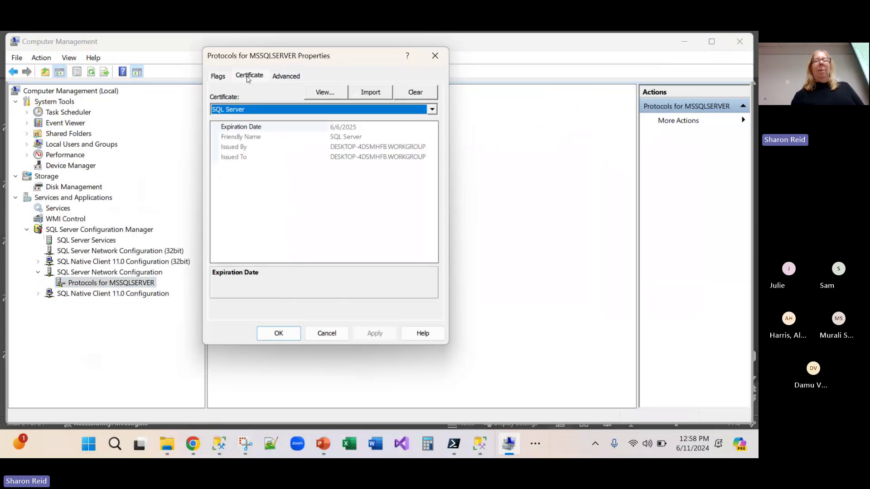
left_click(432, 109)
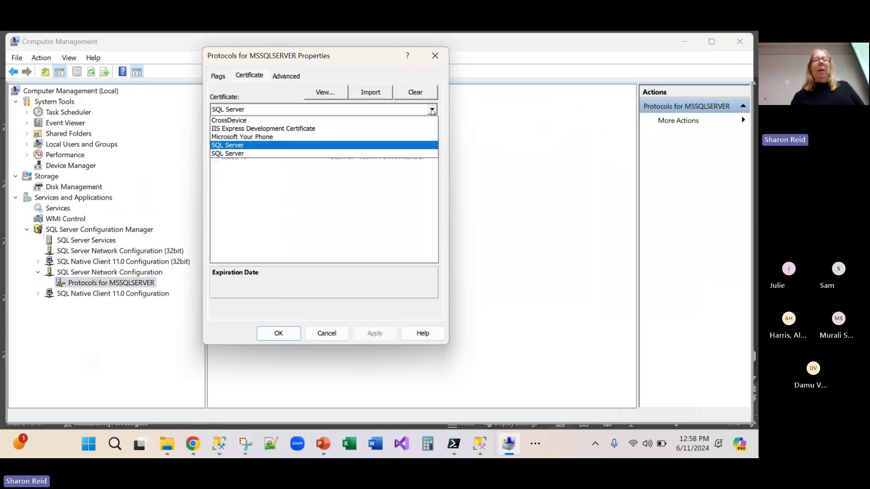
left_click(264, 155)
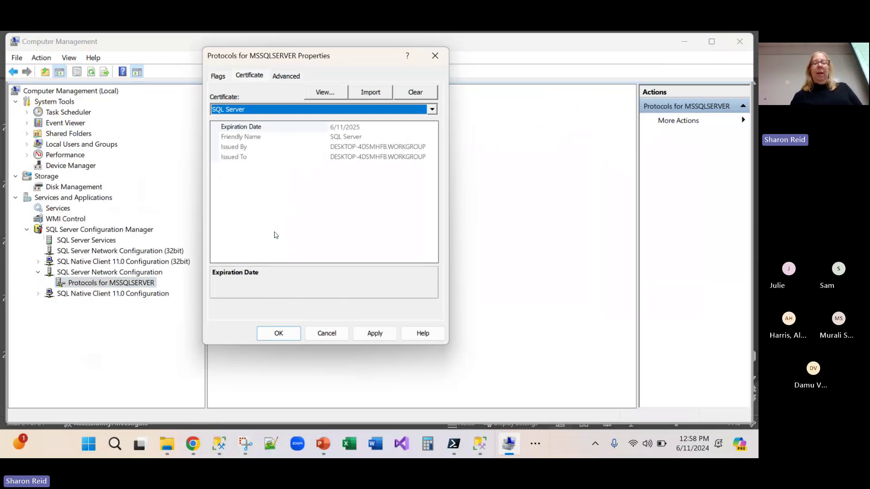
left_click(265, 332)
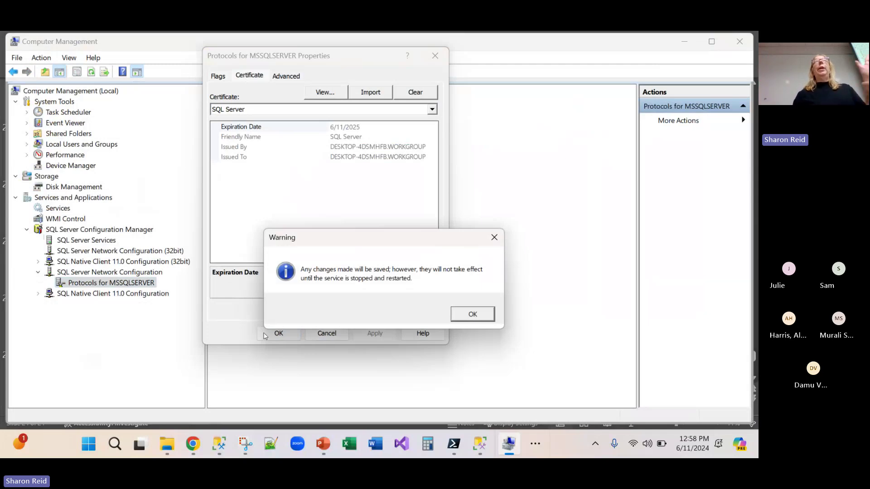
left_click(472, 315)
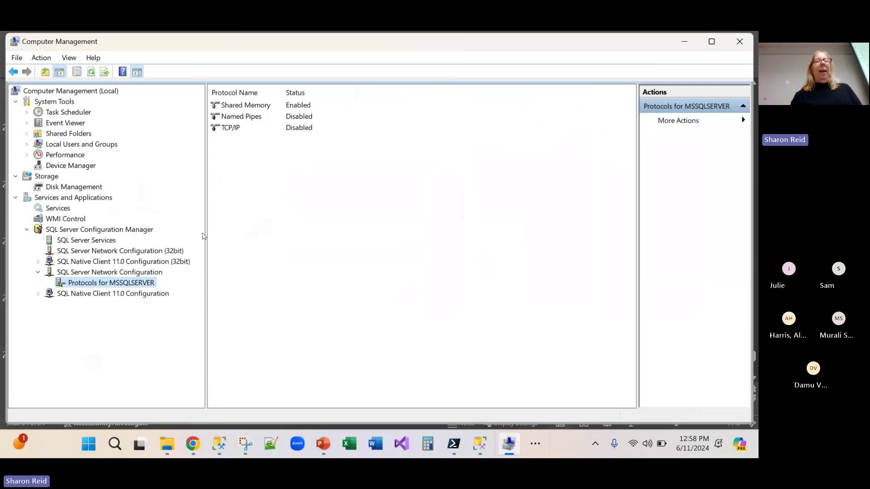
- Restart the SQL Server (MSSQLSERVER) service in SQL Server Services
left_click(86, 240)
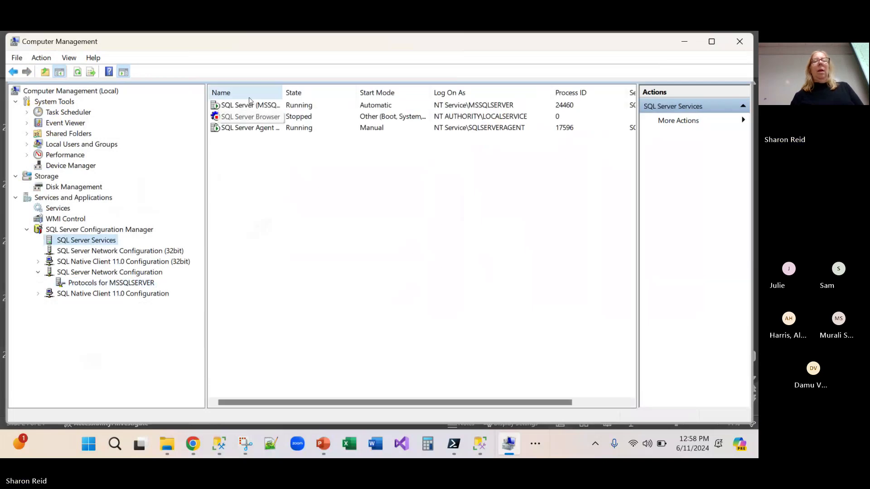
right_click(253, 107)
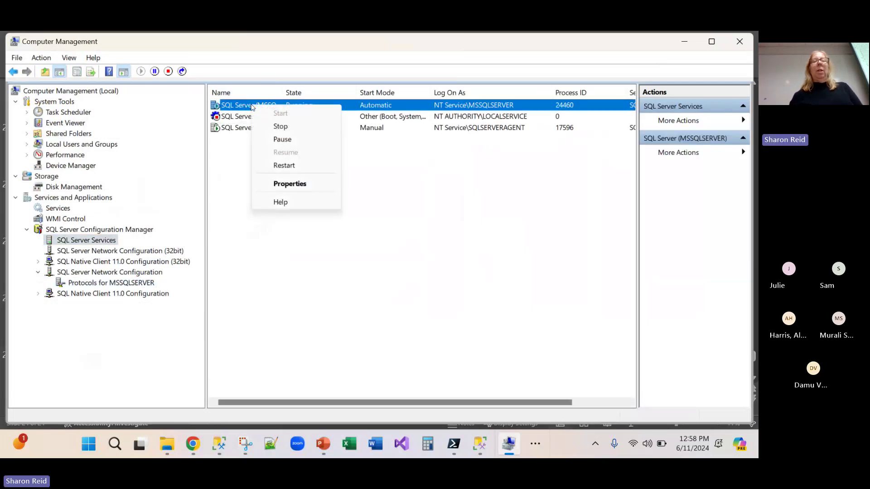
left_click(286, 169)
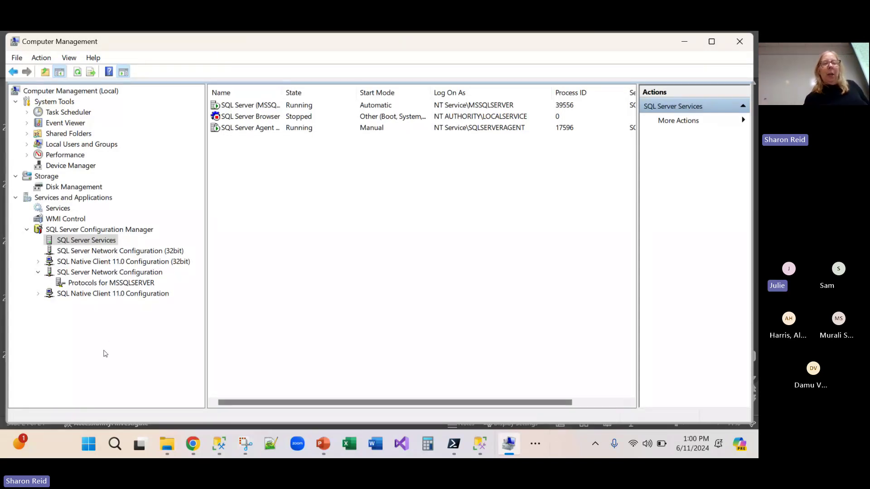
- Switch to SQL Server Management Studio and connect to DESKTOP-4DSMHFB with SQL Server Authentication and Mandatory encryption, entering the login's password
left_click(220, 445)
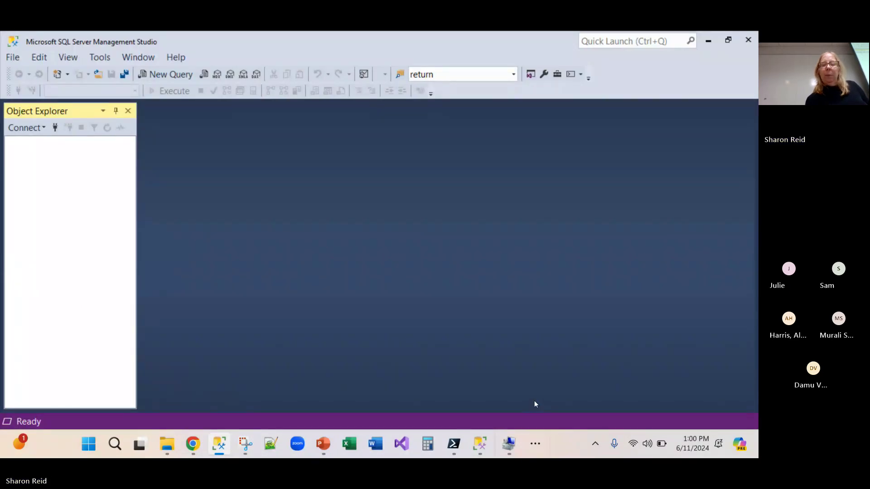
left_click(480, 443)
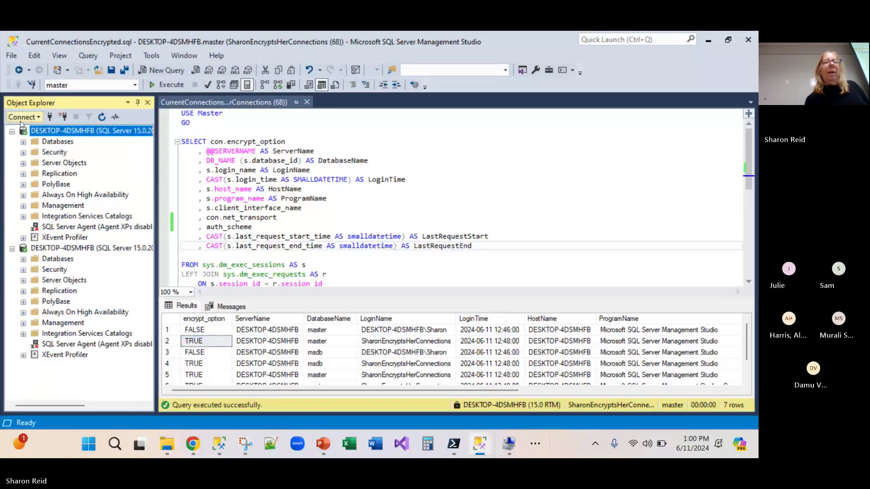
left_click(23, 116)
key("Escape")
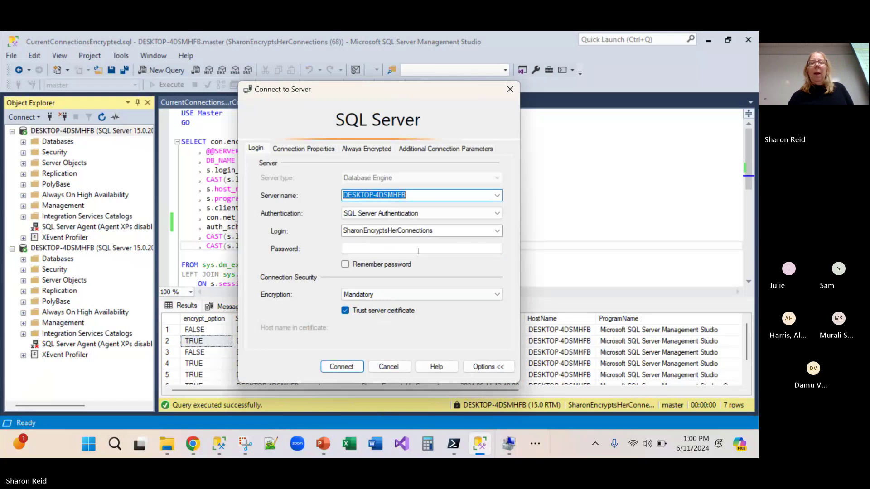
left_click(414, 249)
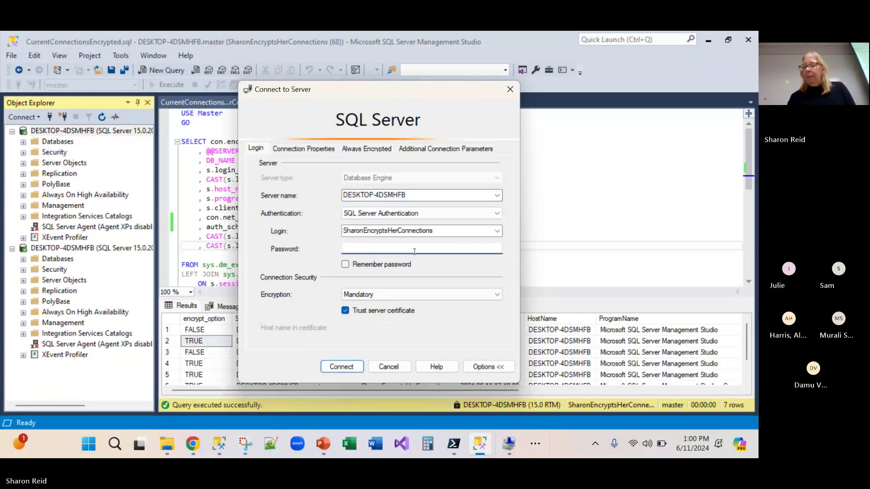
type("***")
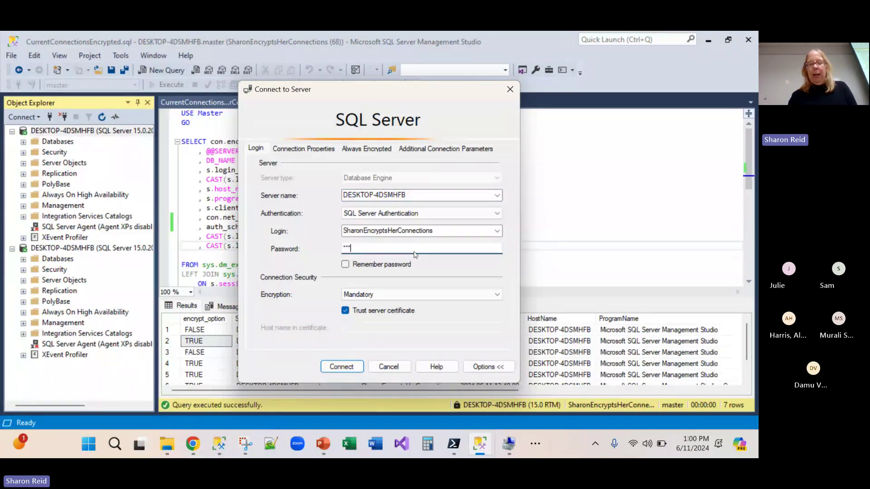
type("*")
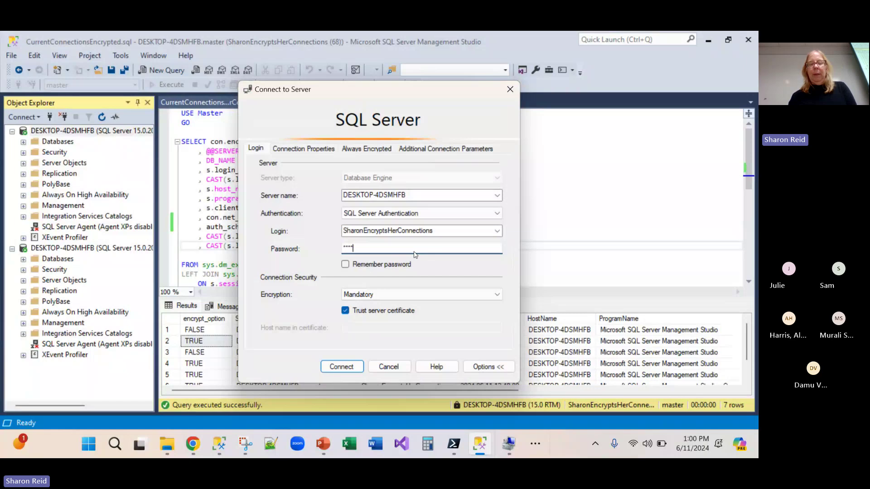
type("**")
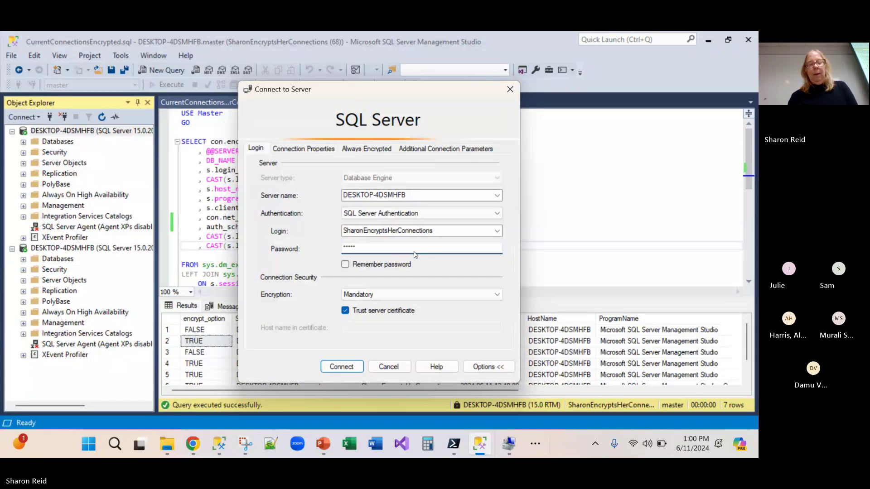
type("**")
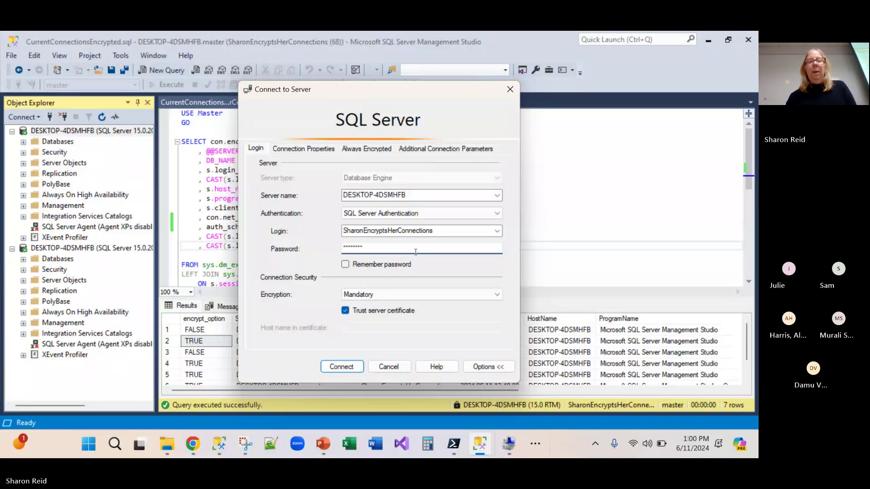
left_click(342, 366)
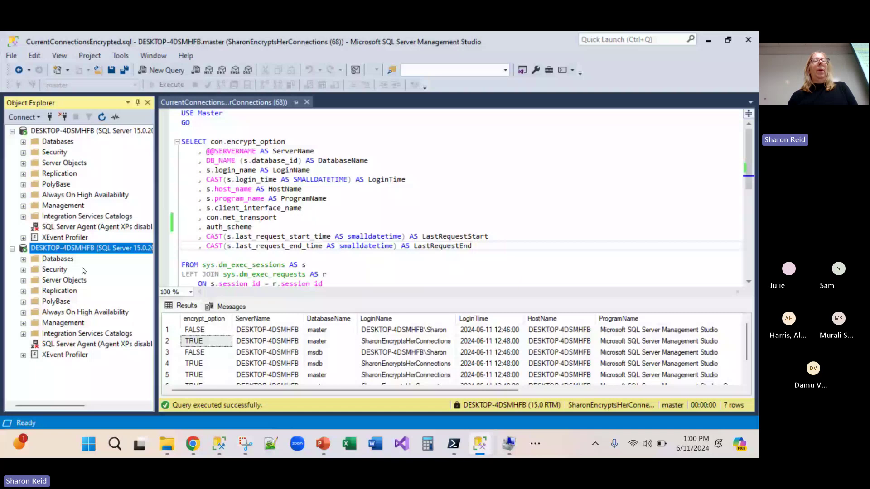
- Disconnect the second DESKTOP-4DSMHFB connection and reconnect to the server with the same SQL login, entering its password
left_click(63, 117)
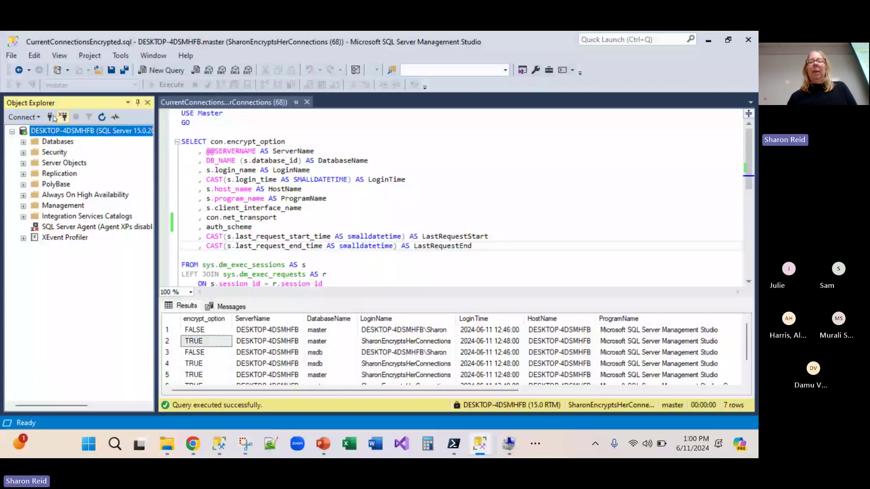
left_click(52, 117)
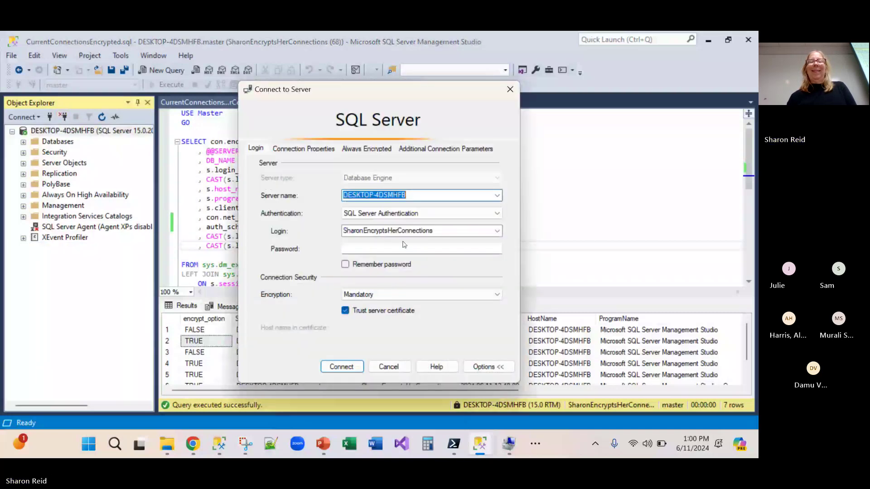
left_click(401, 247)
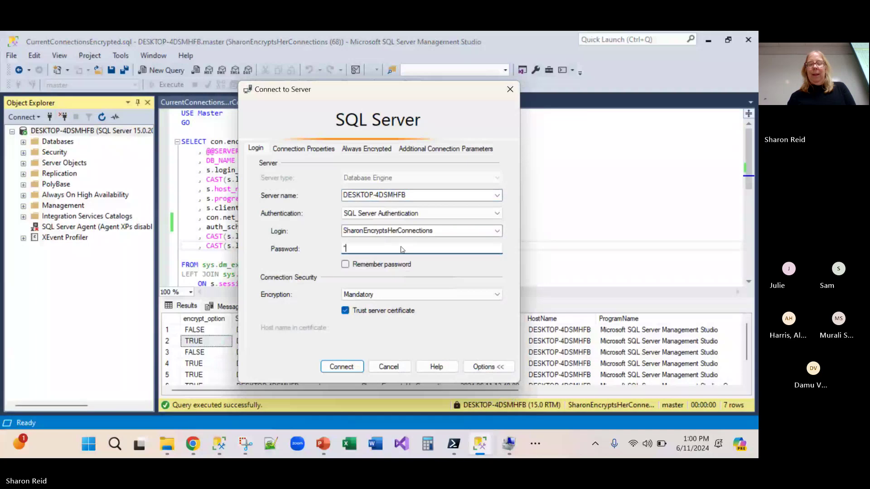
type("****")
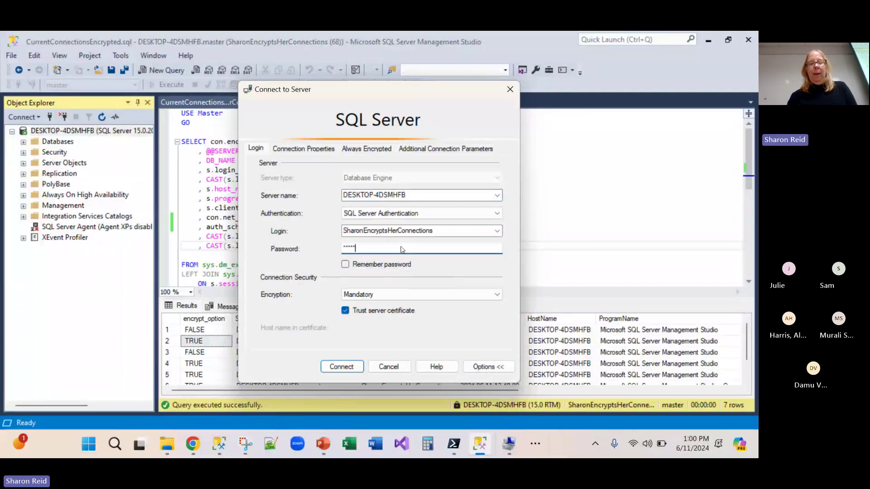
type("****")
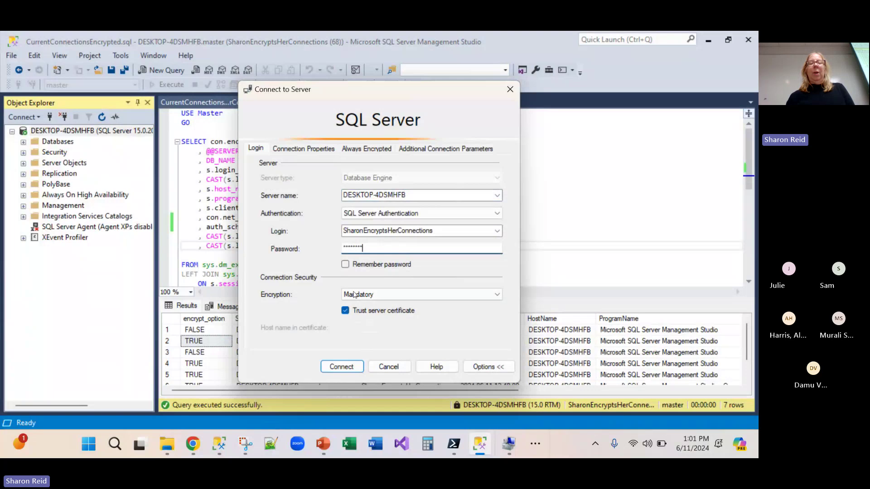
left_click(338, 371)
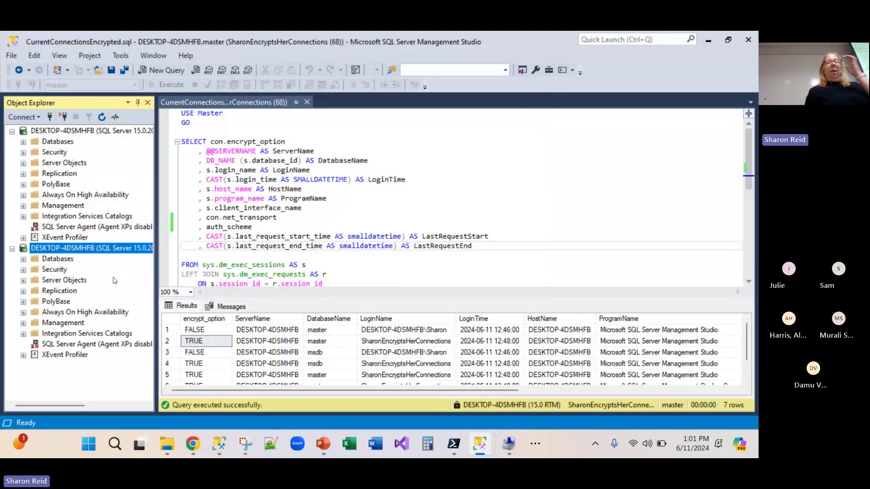
- Switch to Computer Management and open the certificate settings in the Protocols for MSSQLSERVER properties
mouse_move(489, 439)
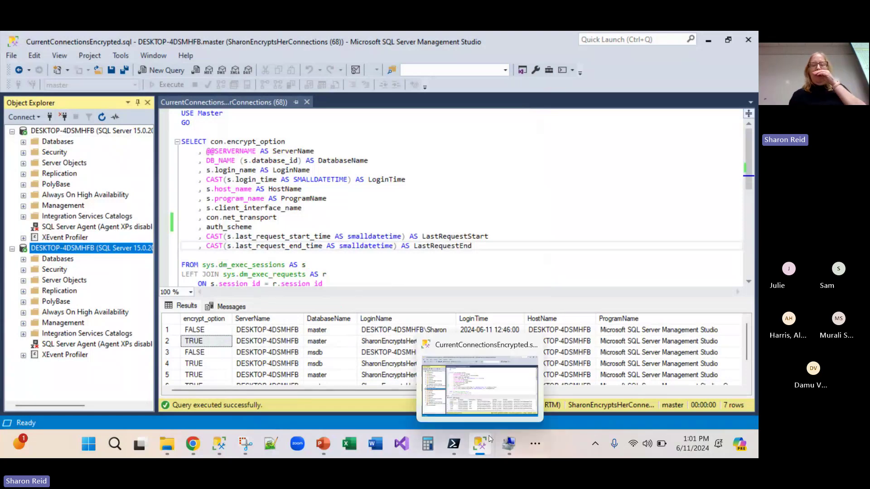
left_click(510, 450)
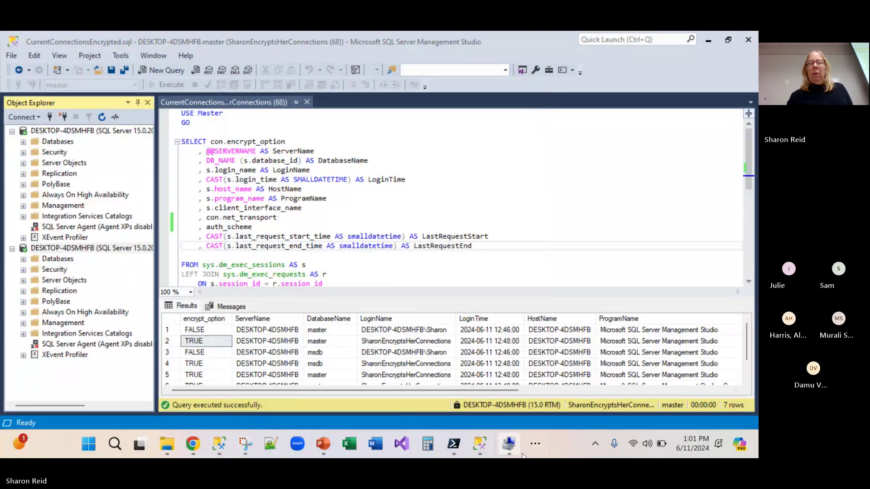
left_click(535, 444)
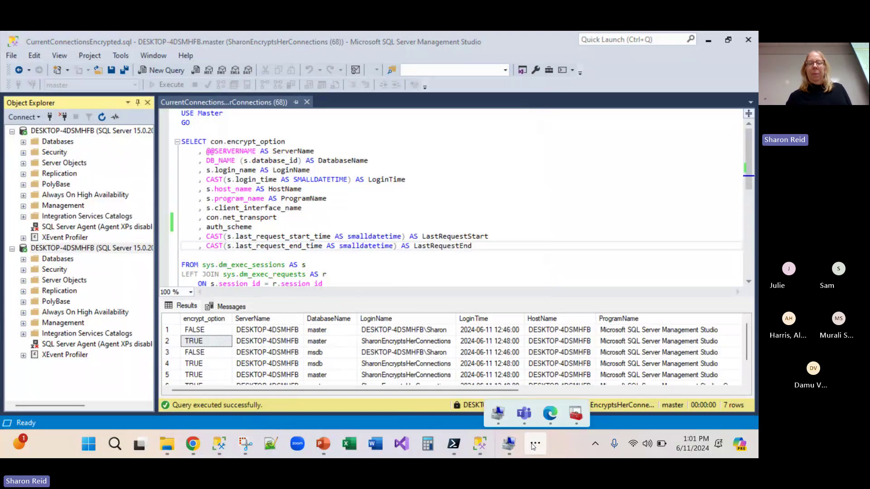
left_click(498, 408)
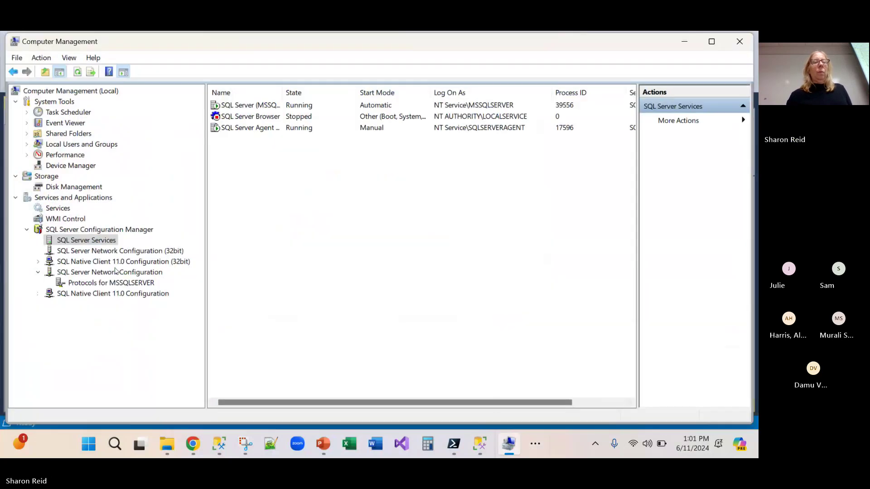
left_click(89, 283)
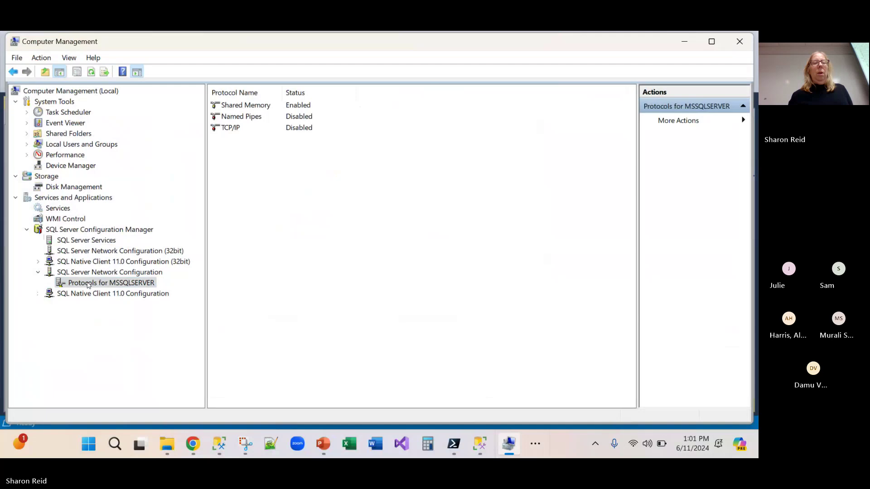
right_click(88, 284)
left_click(125, 359)
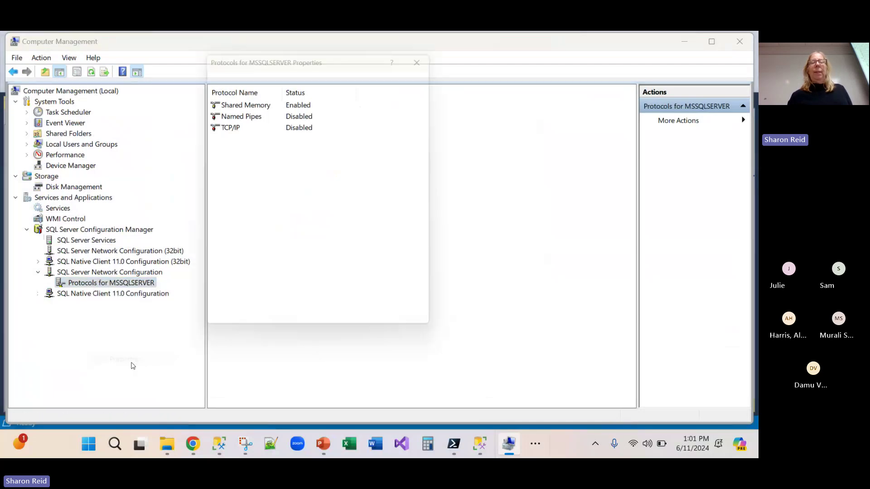
left_click(248, 76)
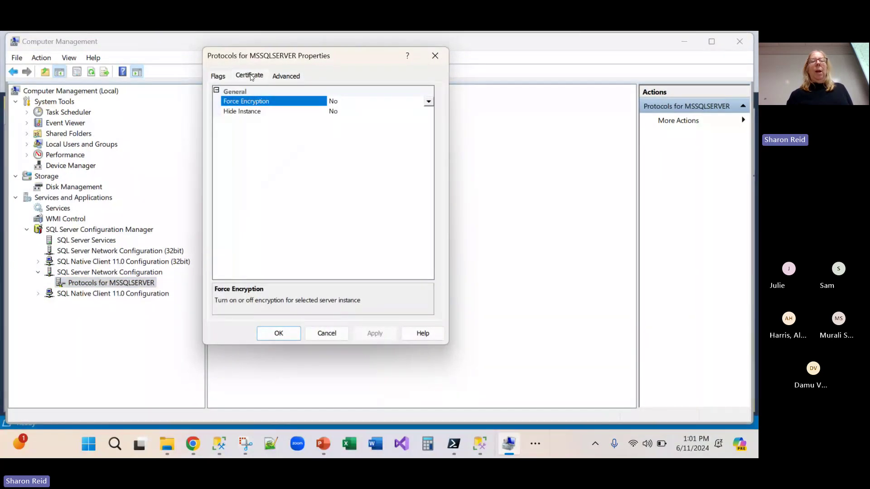